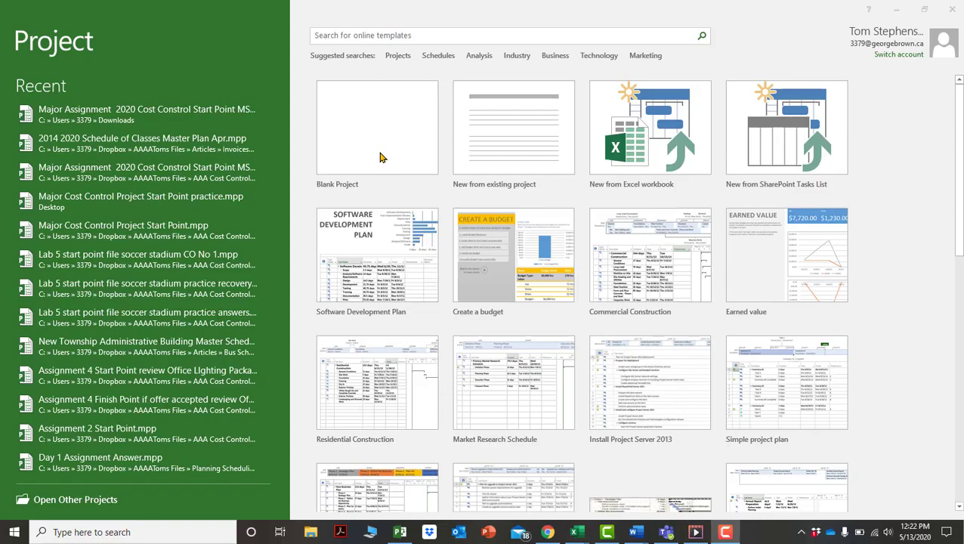
Create a new Blank Project from the Project start screen.
left_click(379, 157)
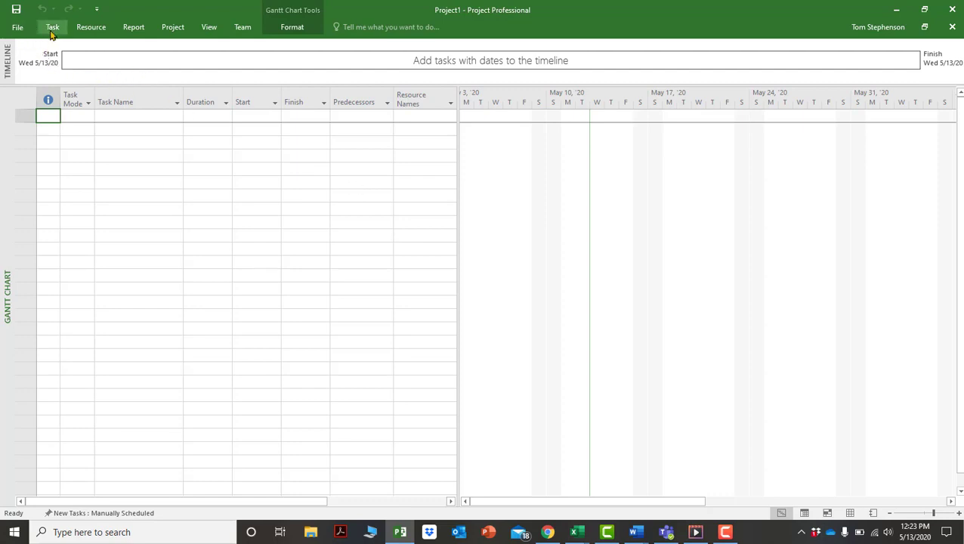
Pin the ribbon open, then browse the Report, Project, Task and Resource tabs.
left_click(94, 30)
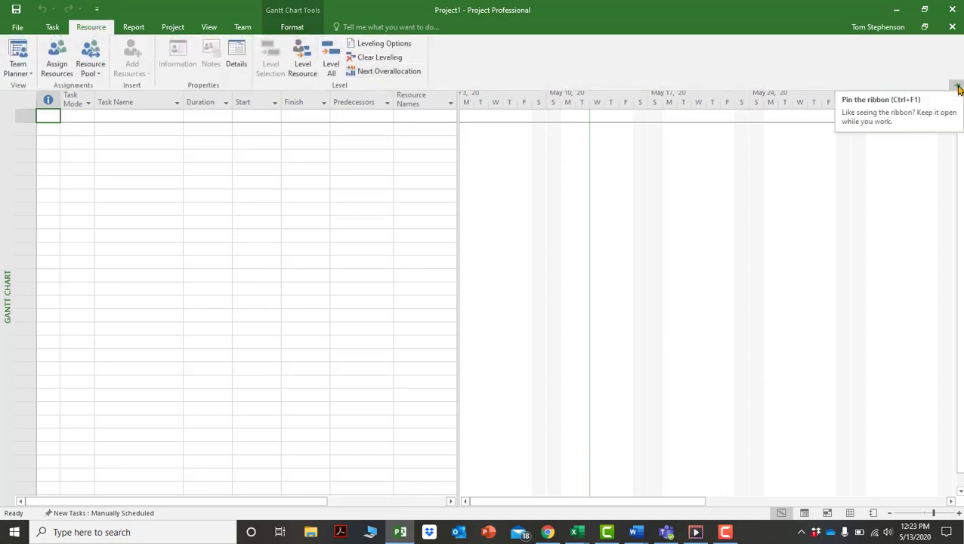
left_click(958, 88)
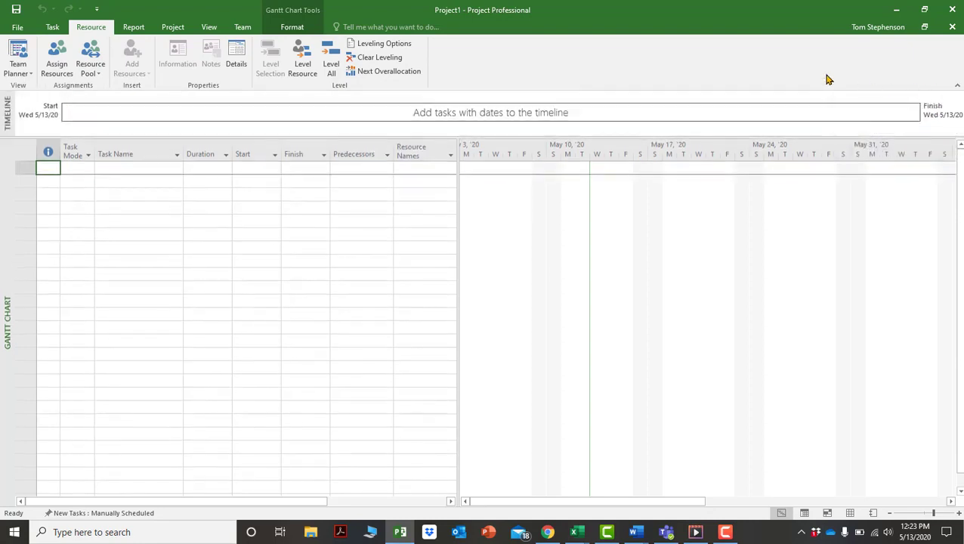
left_click(140, 28)
left_click(174, 28)
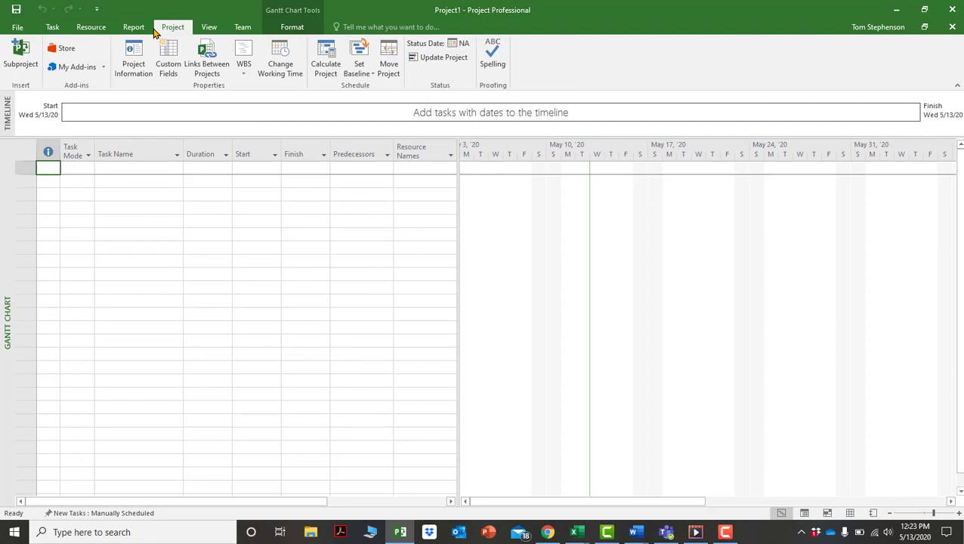
left_click(52, 28)
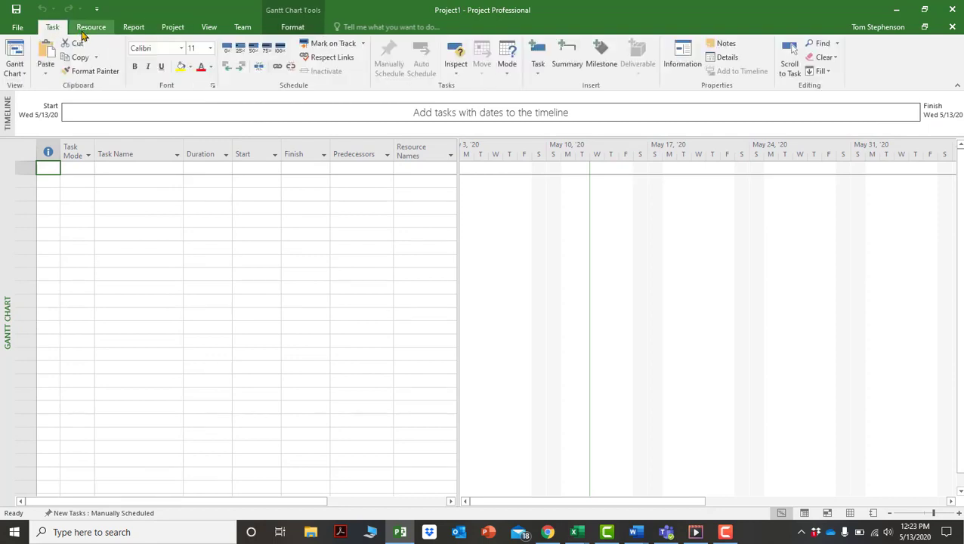
left_click(89, 29)
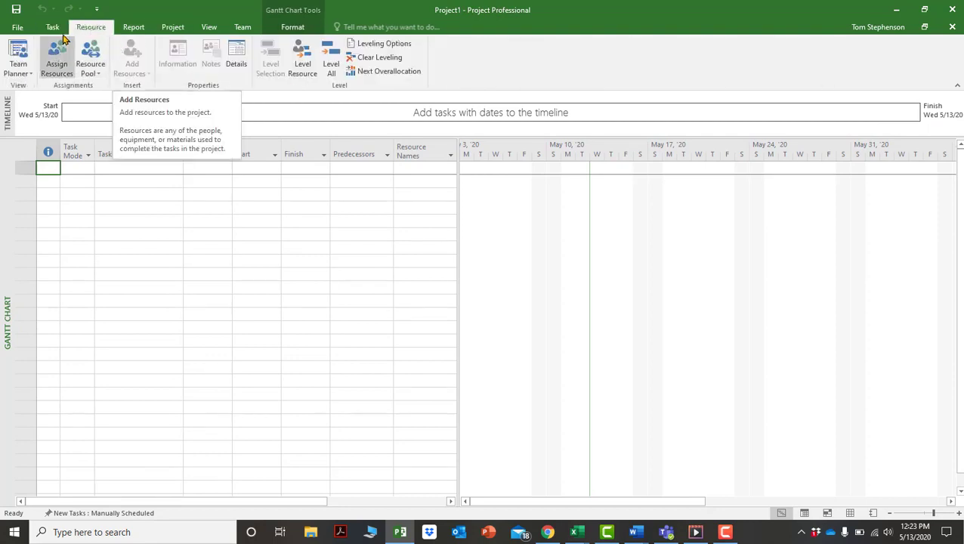
Bring up the File page listing recent projects.
left_click(25, 29)
left_click(26, 25)
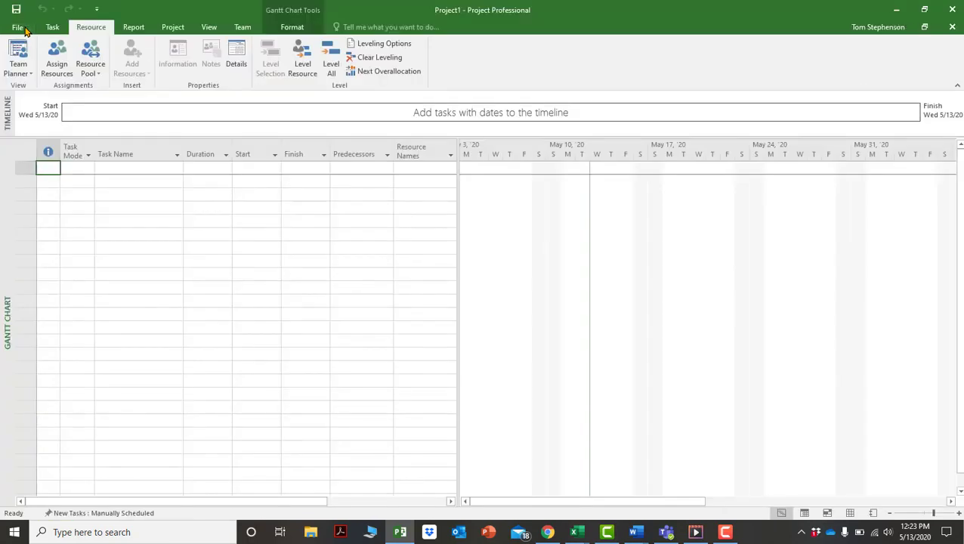
left_click(25, 30)
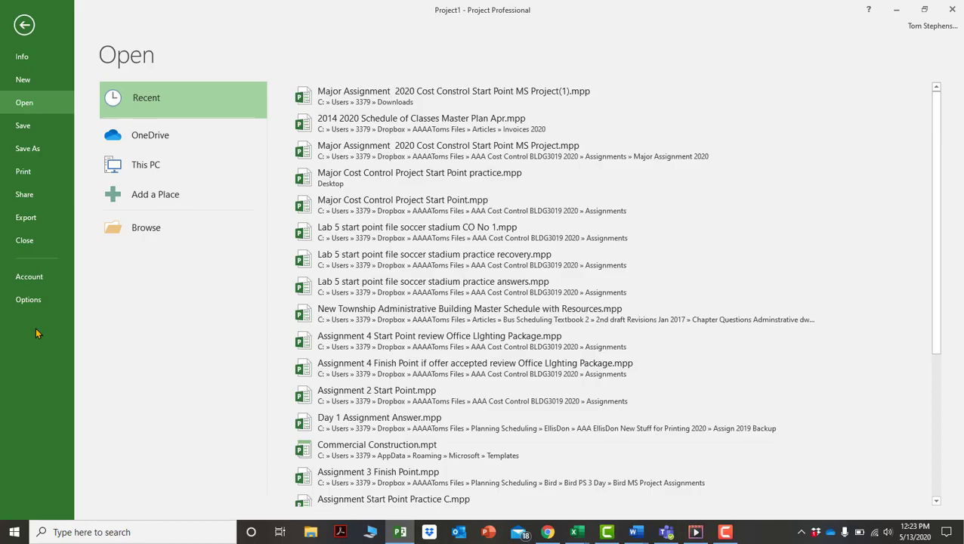
Go back from the File page to Project1's empty Gantt chart.
left_click(23, 27)
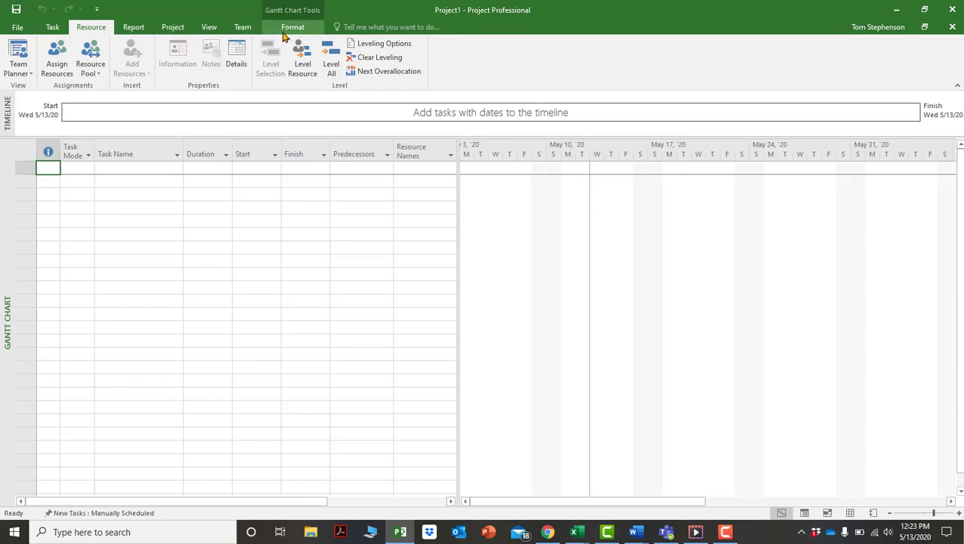
Browse the Task, Resource, Report and Project tabs, ending on the View tab.
left_click(51, 31)
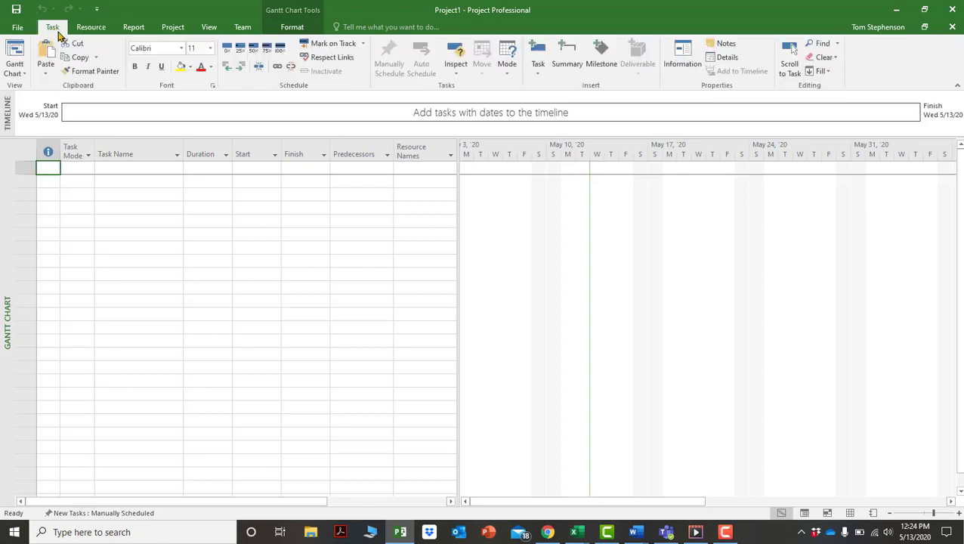
left_click(89, 28)
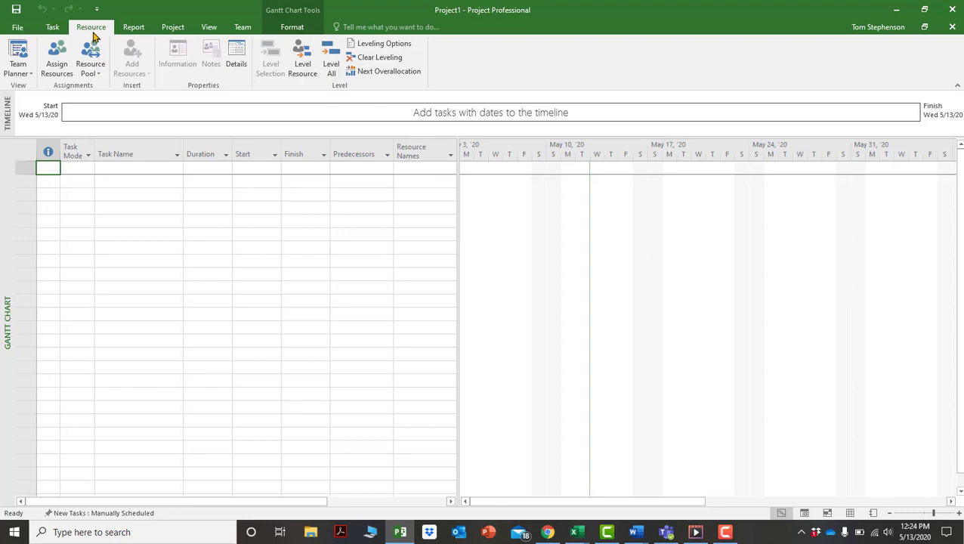
left_click(136, 30)
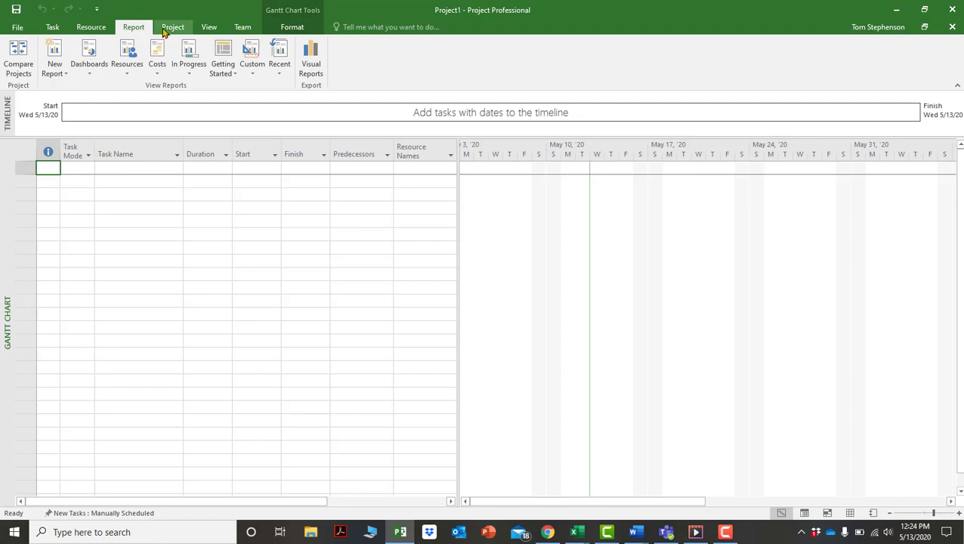
left_click(168, 30)
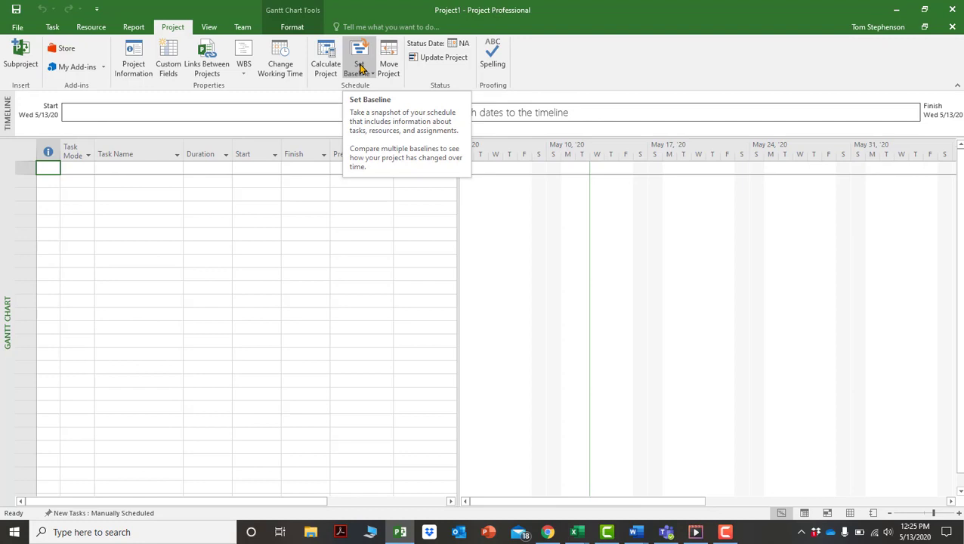
left_click(219, 27)
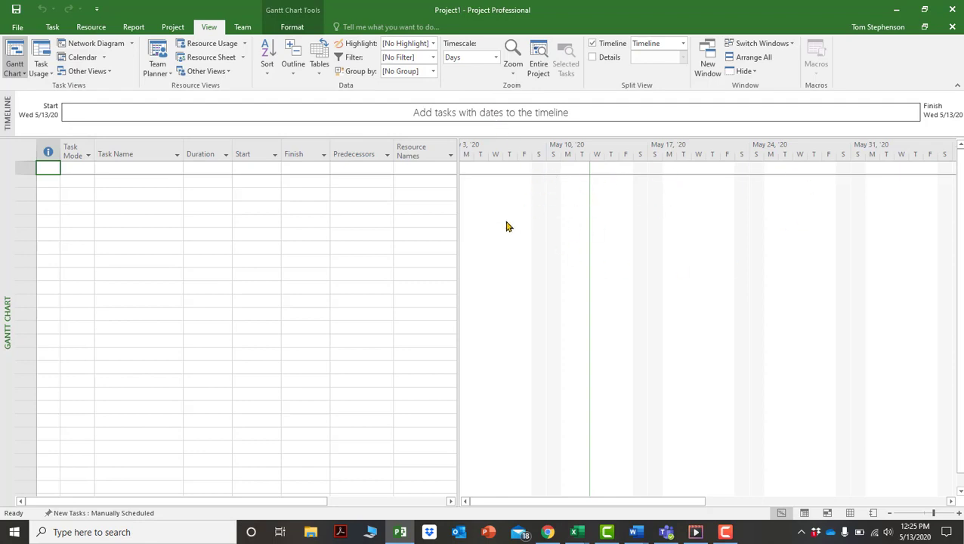
Inspect the Timescale, Network Diagram and Gantt Chart lists, then the Team and Format tabs.
left_click(497, 59)
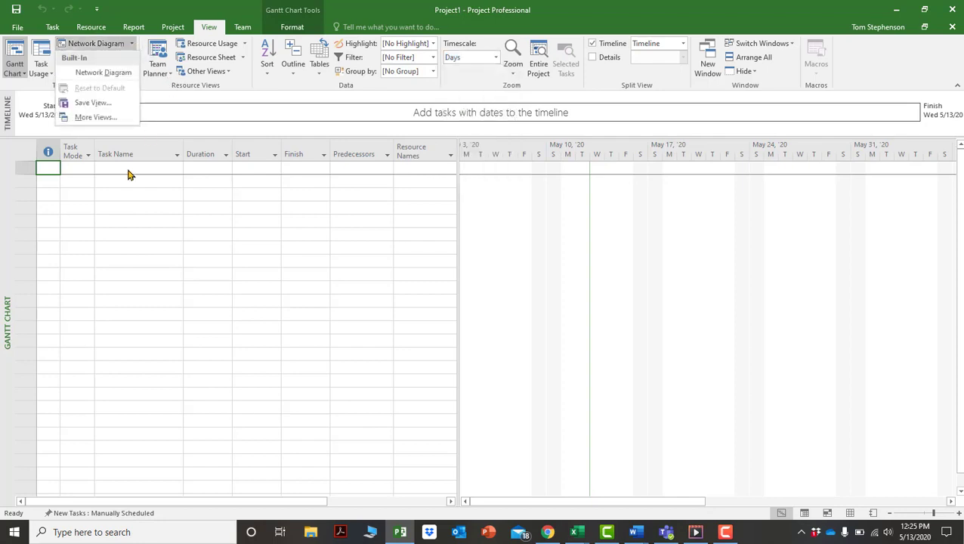
left_click(129, 201)
left_click(25, 74)
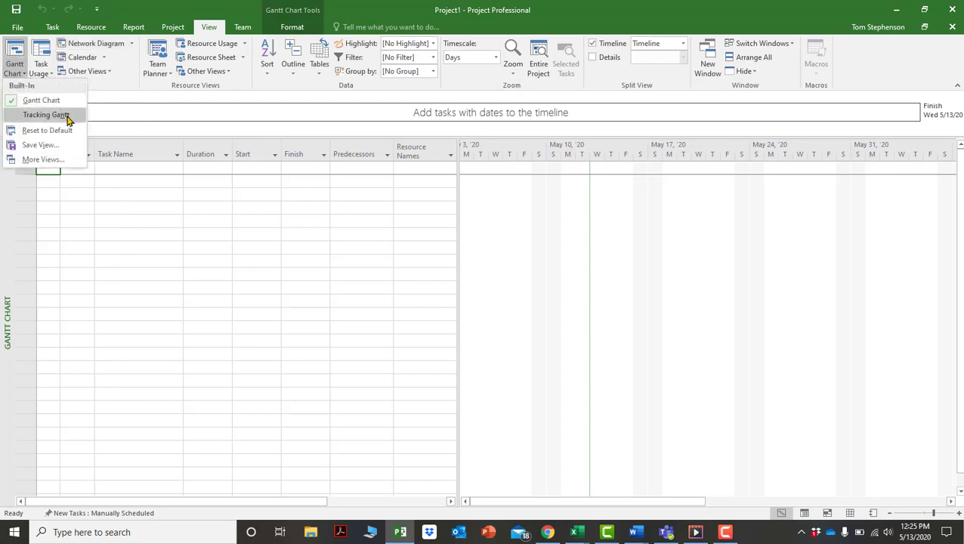
left_click(184, 103)
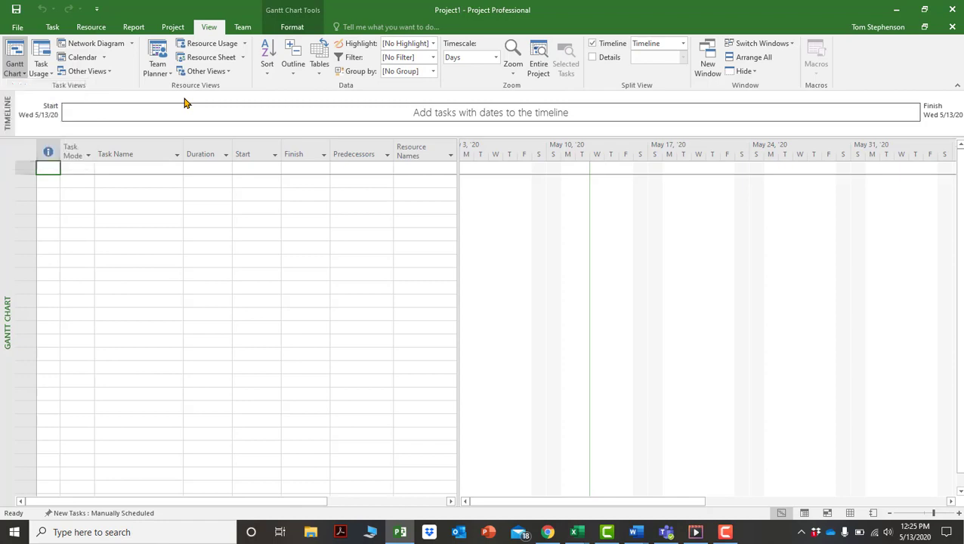
left_click(240, 29)
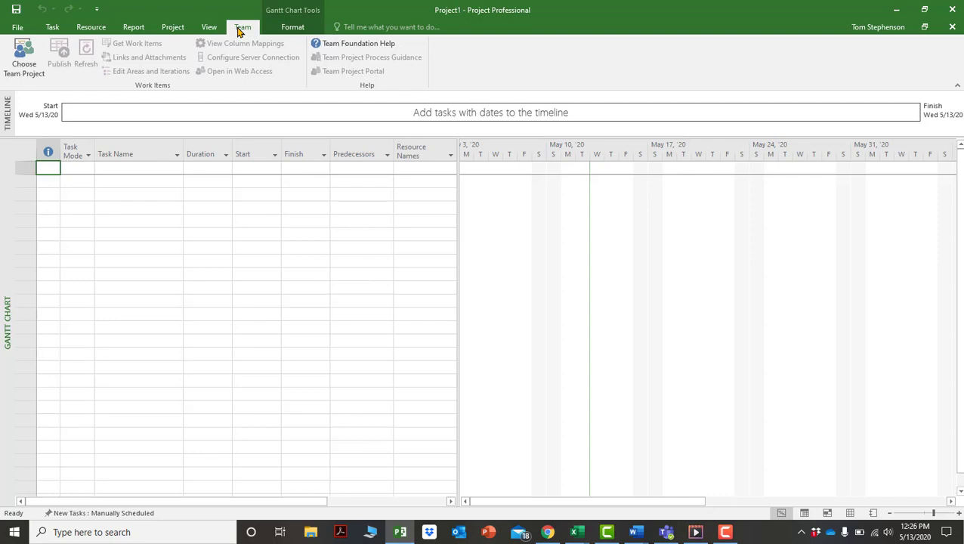
left_click(289, 29)
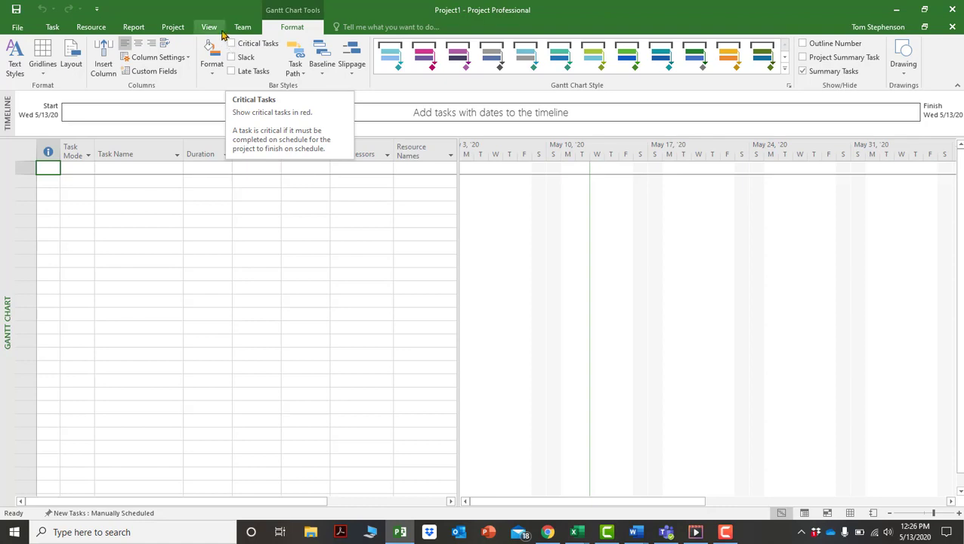
Check the Format and Drawing dropdowns, then move via the Task tab to the Project tab.
left_click(214, 70)
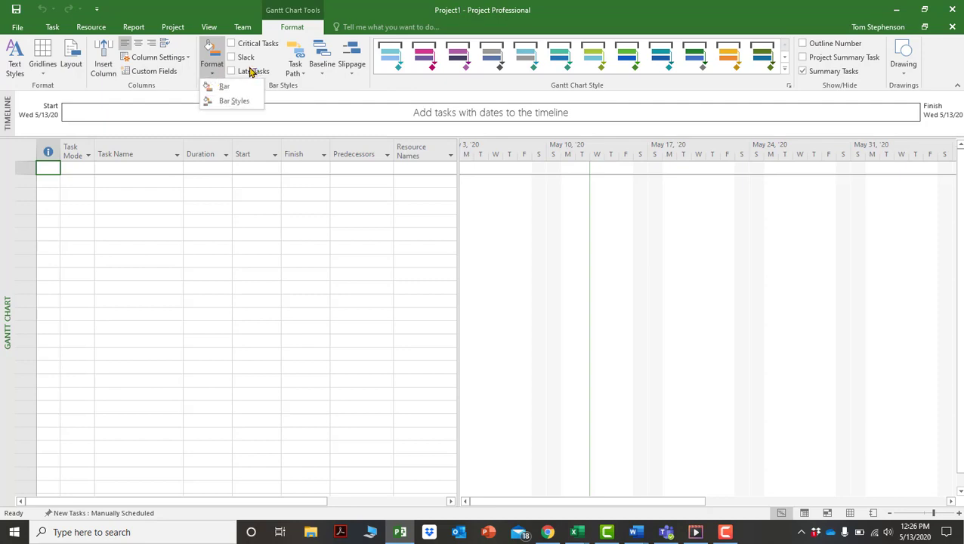
left_click(909, 77)
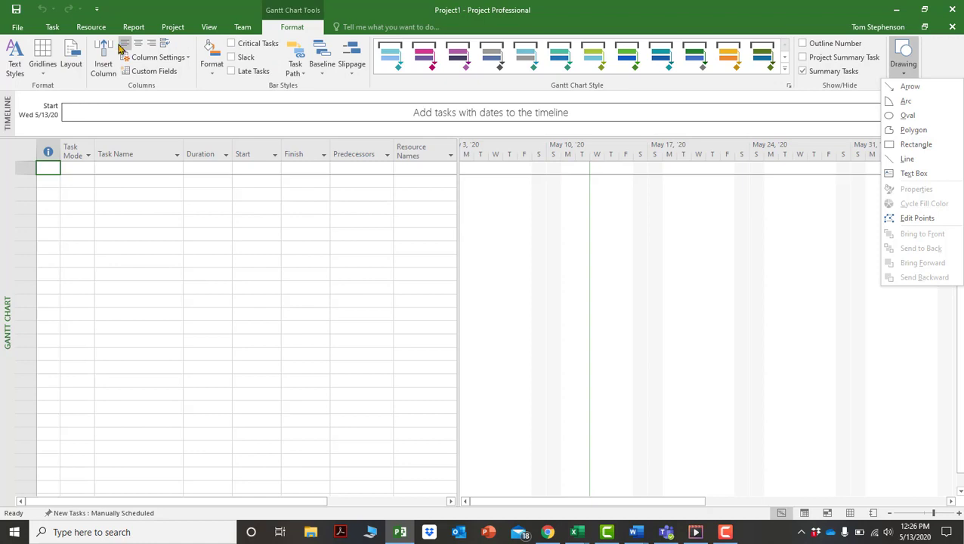
left_click(52, 29)
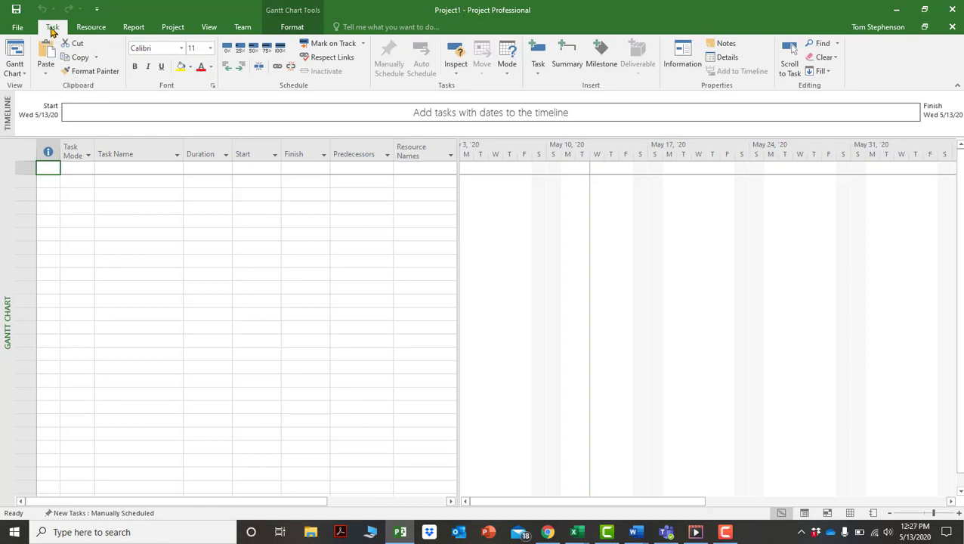
left_click(170, 28)
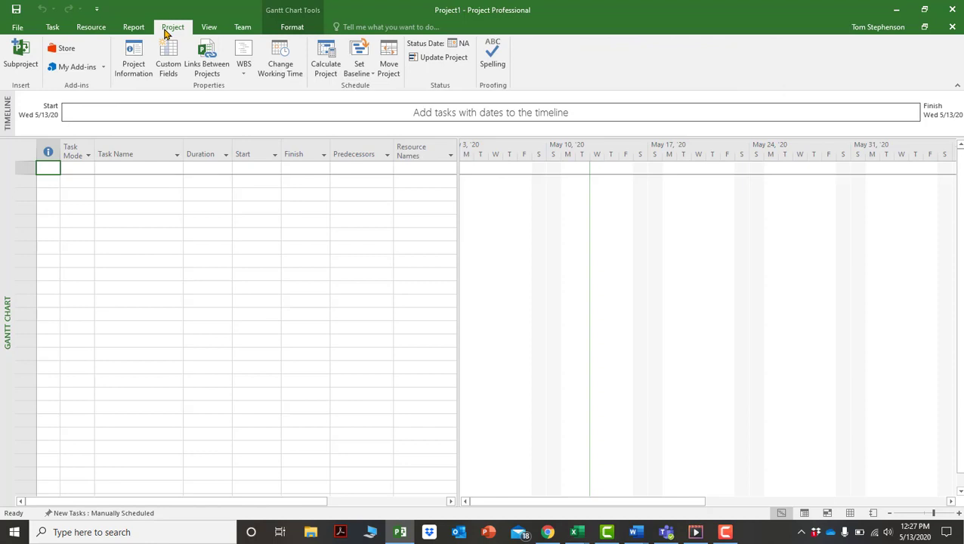
Set the project start date to Tue 9/15/20 in Project Information.
left_click(133, 54)
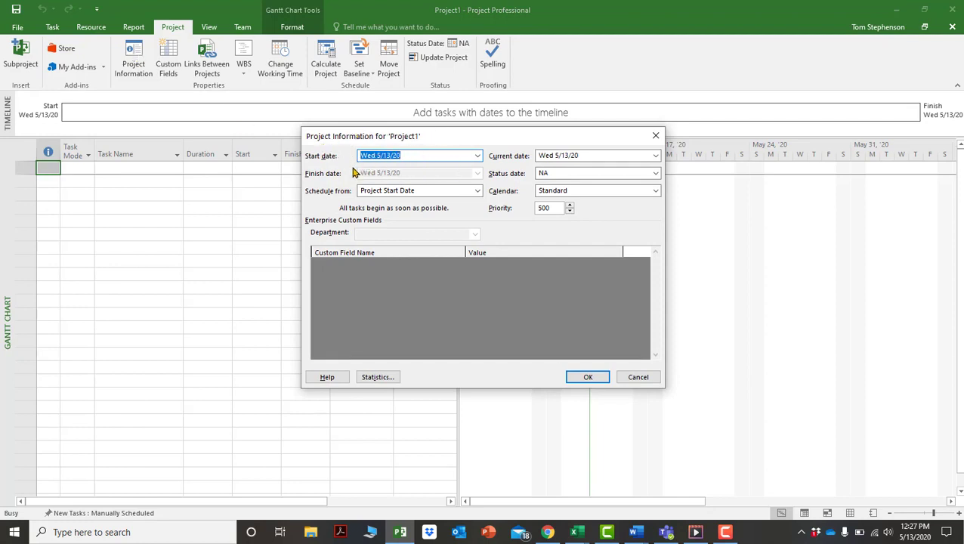
left_click(477, 156)
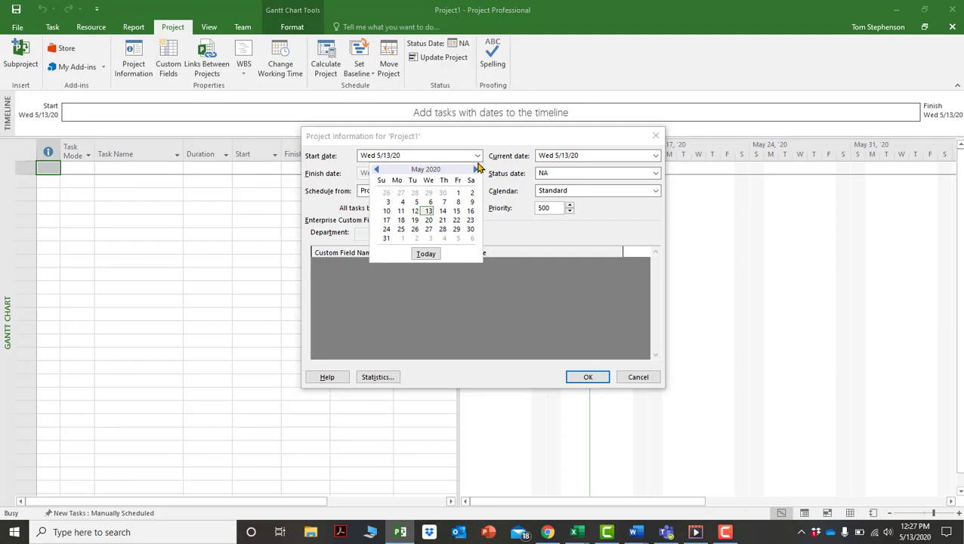
left_click(474, 170)
left_click(474, 170)
left_click(474, 170)
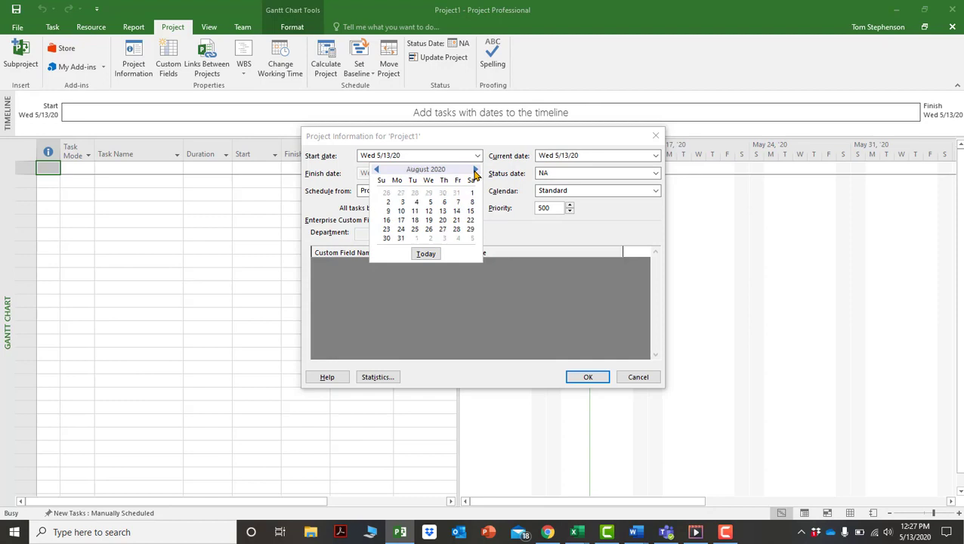
left_click(475, 170)
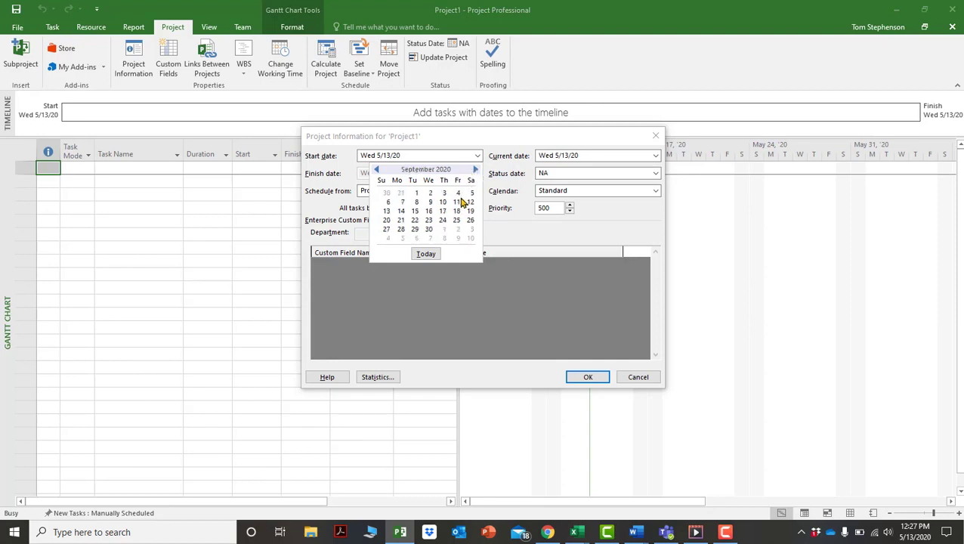
left_click(415, 212)
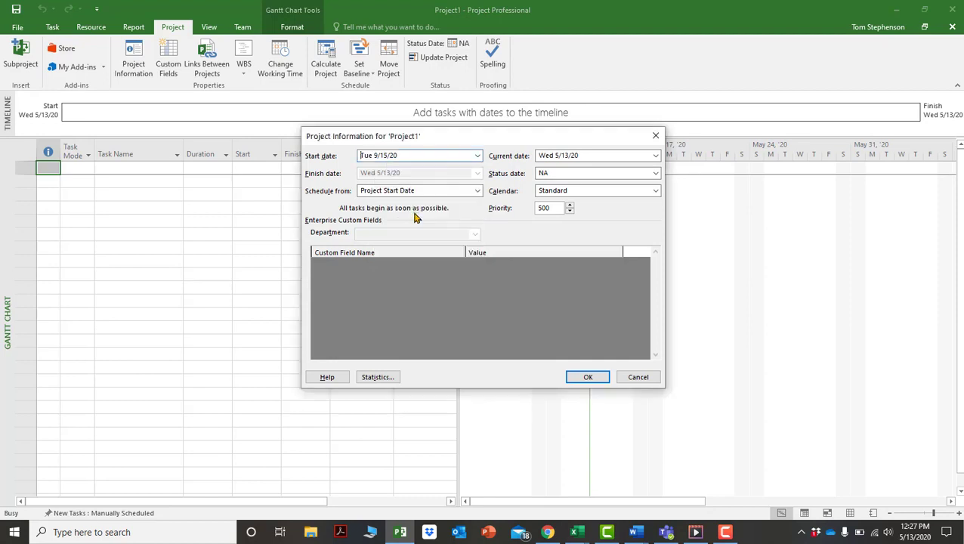
left_click(588, 378)
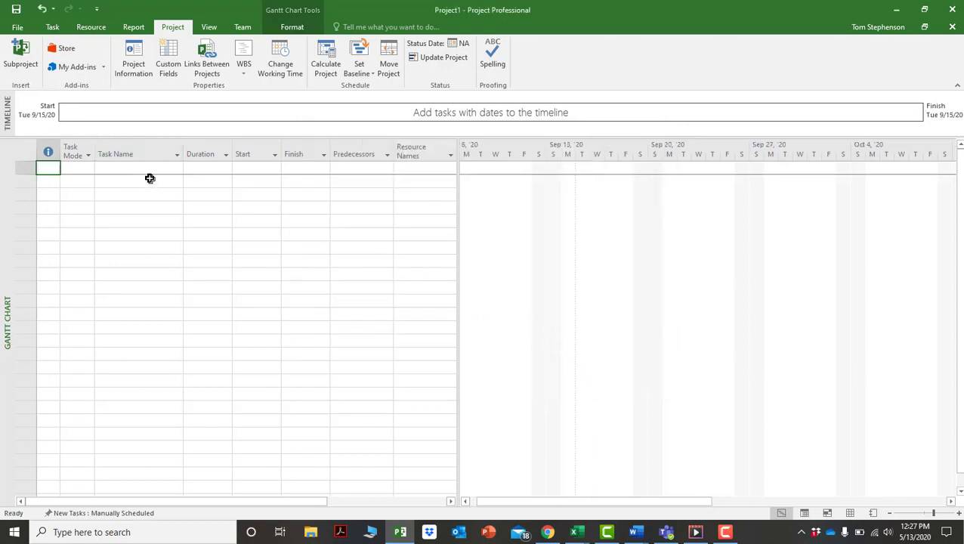
left_click(148, 170)
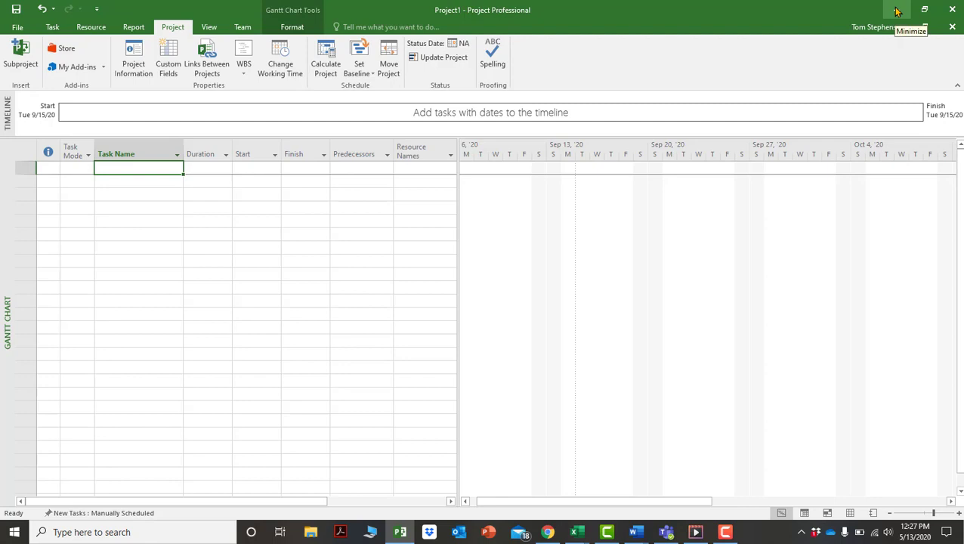
Enter 'Bathroom Renovation' as the first task in row 1.
type("Bathroo")
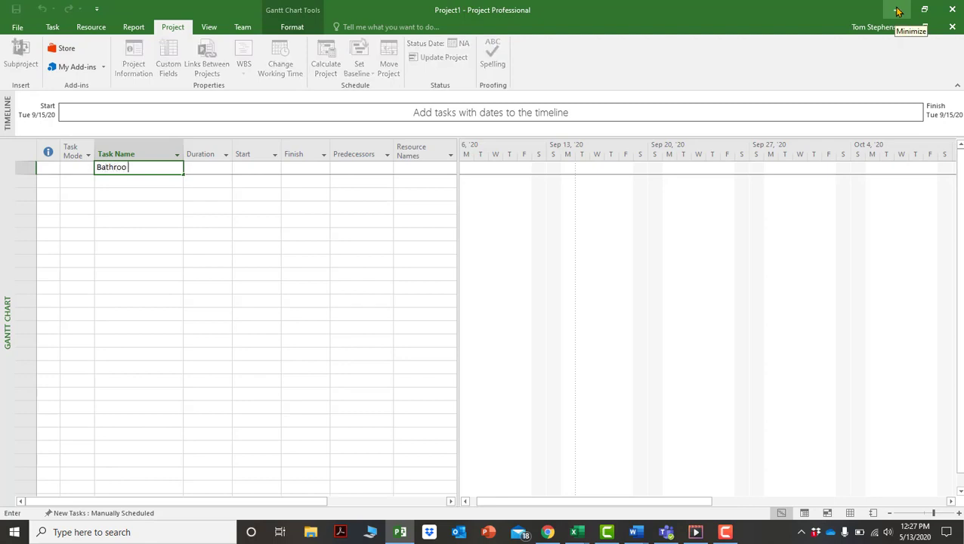
type("m Renovation")
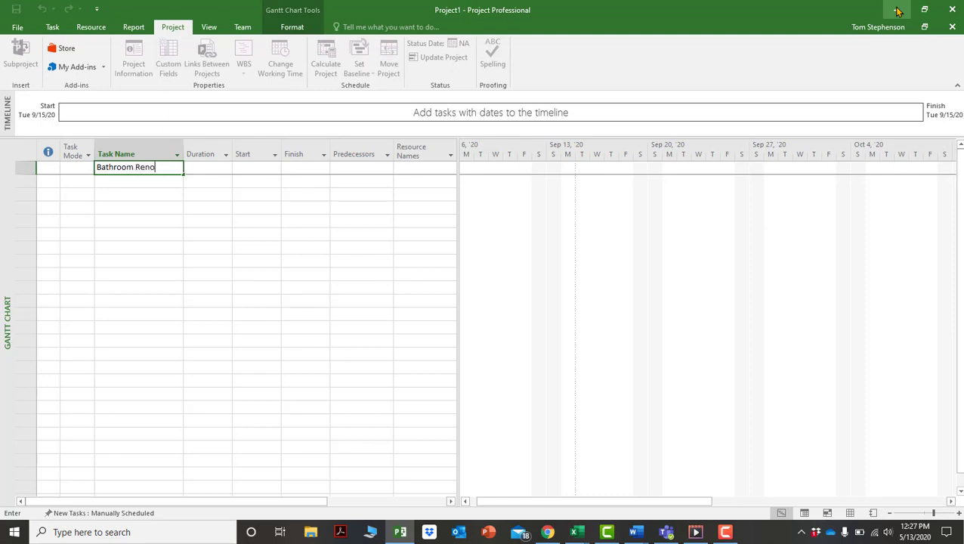
key("Return")
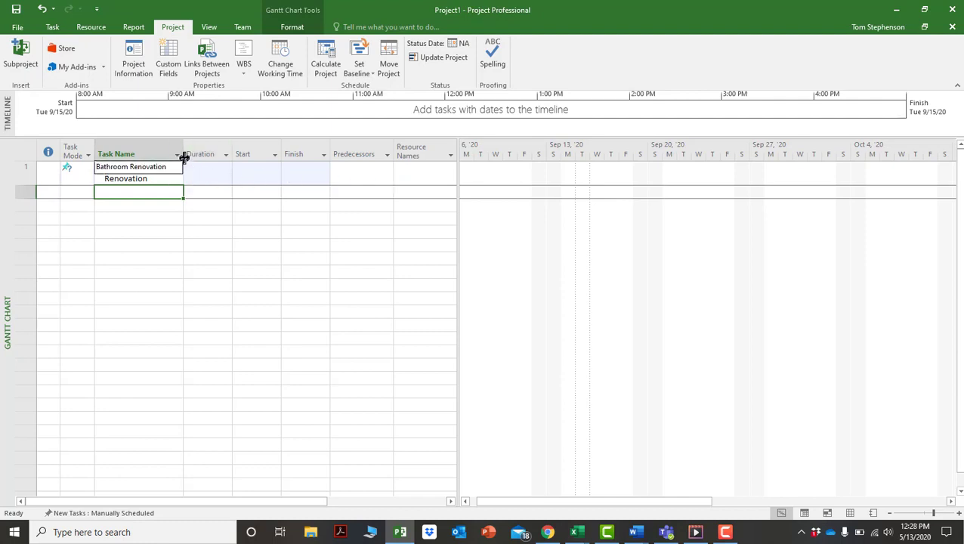
Widen the Task Name column and switch Bathroom Renovation to Auto Scheduled.
left_click_drag(183, 153, 224, 152)
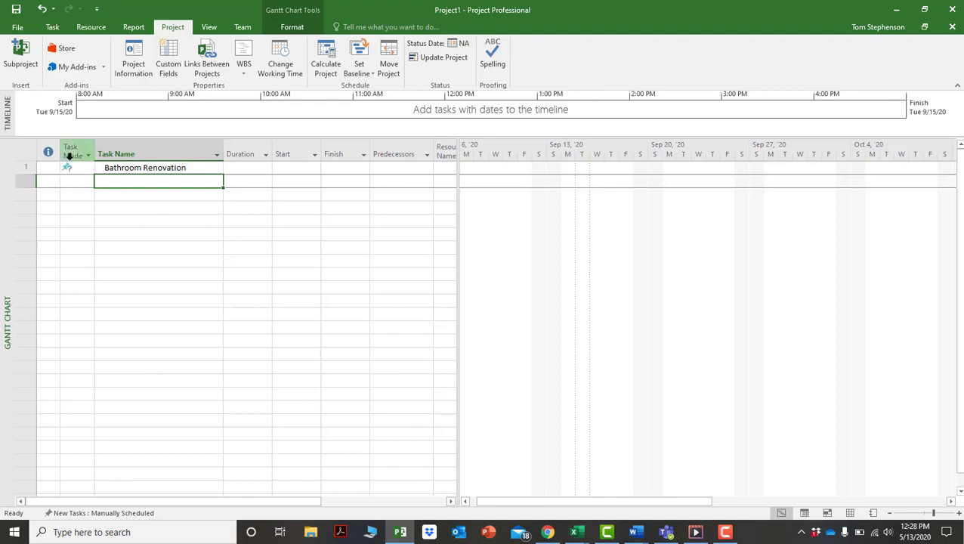
left_click(74, 170)
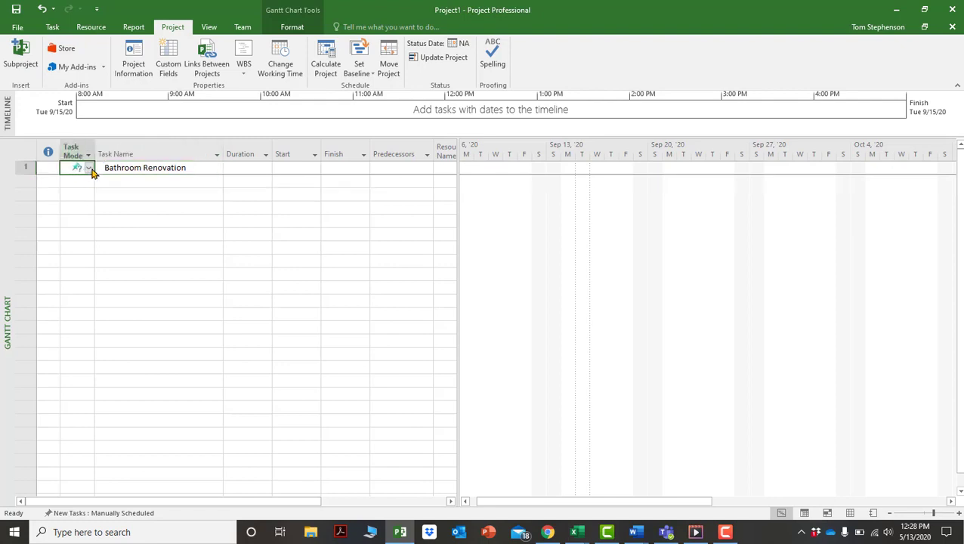
left_click(90, 168)
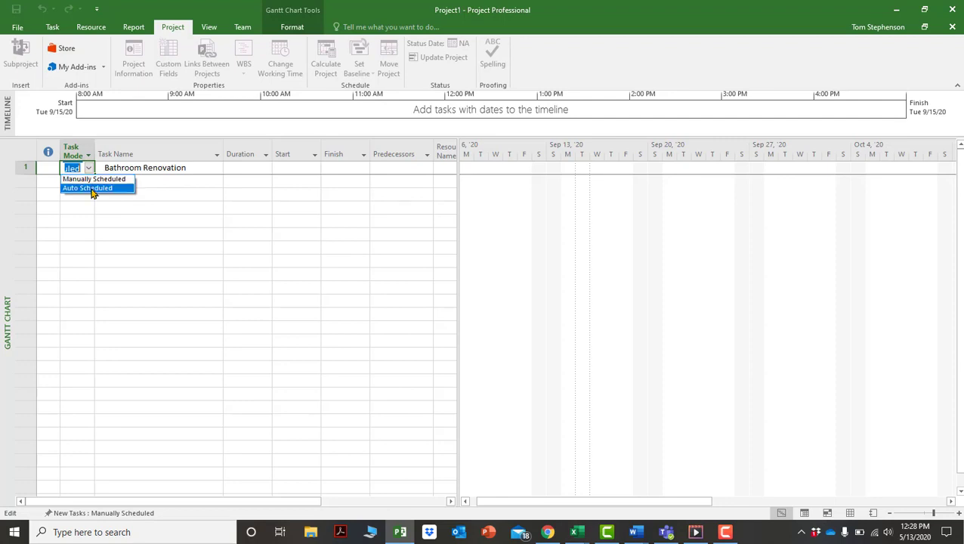
left_click(92, 188)
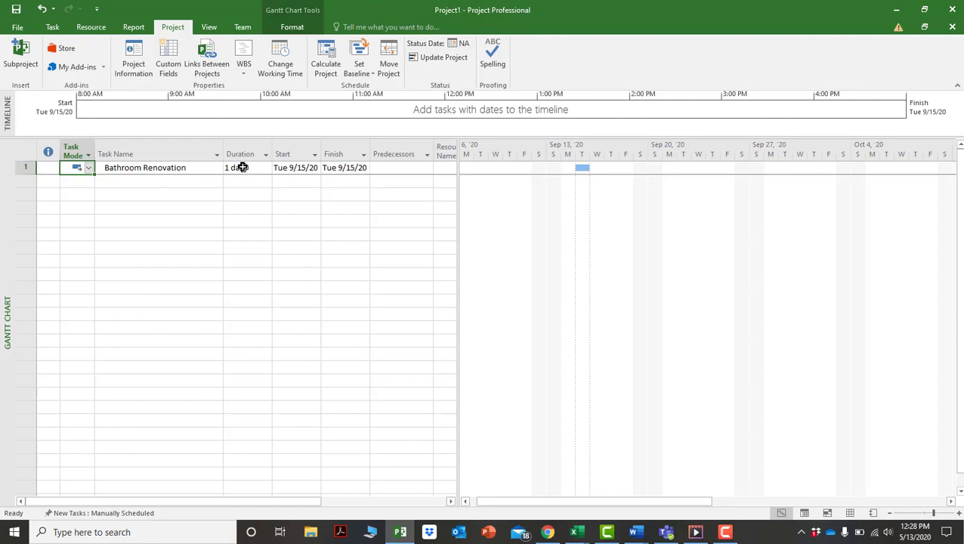
Add 'Demolish Existing Bathroom' as task 2 and make it auto scheduled.
left_click(203, 188)
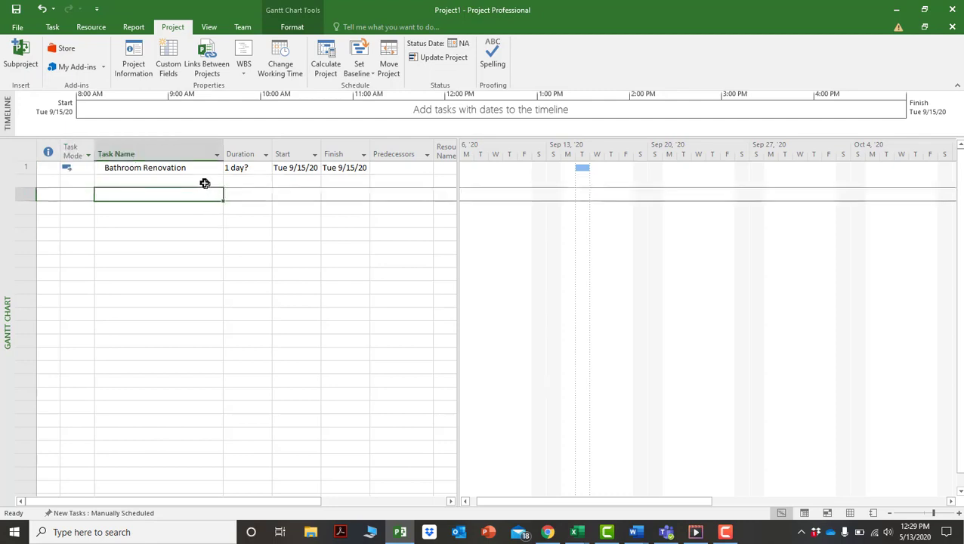
left_click(204, 181)
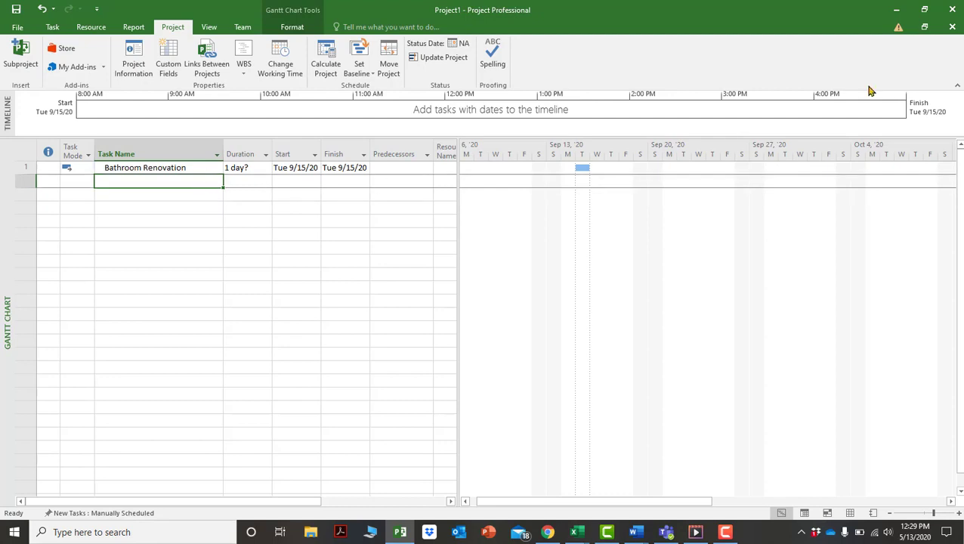
type("Demolit")
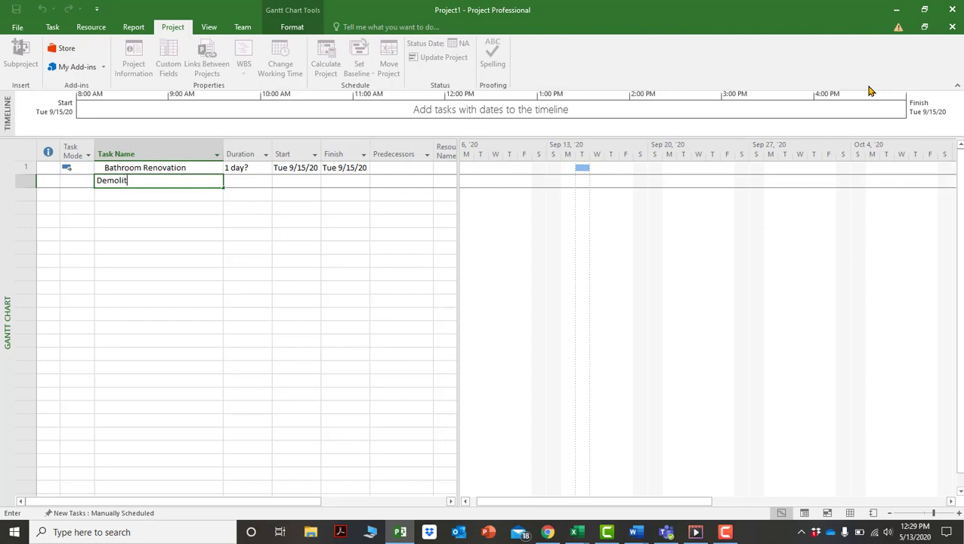
key("BackSpace")
type("sh Existing Bathroom")
key("Return")
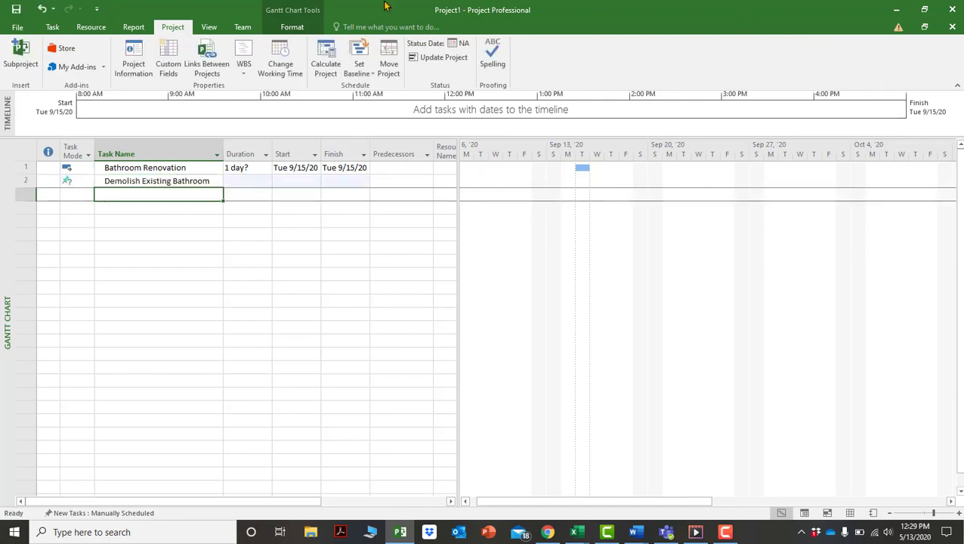
left_click(88, 182)
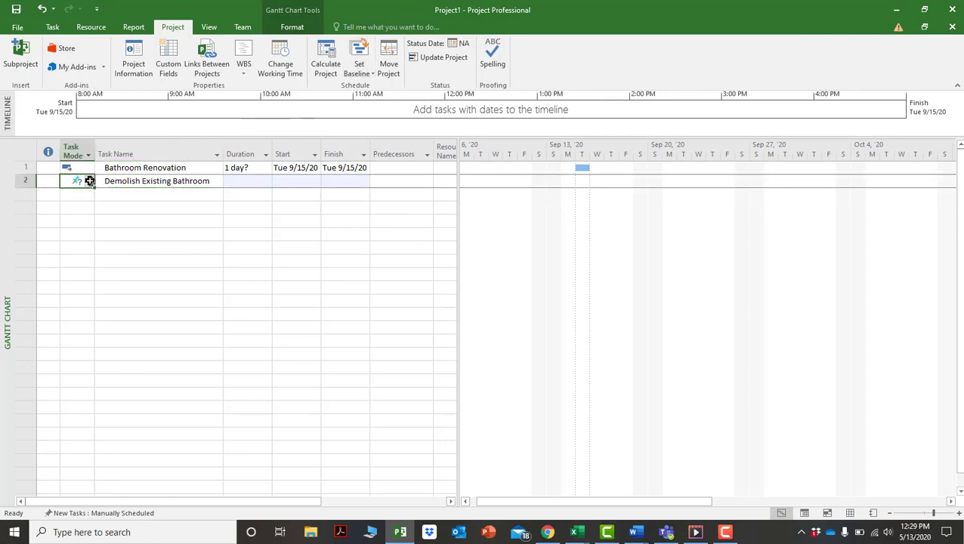
left_click(93, 186)
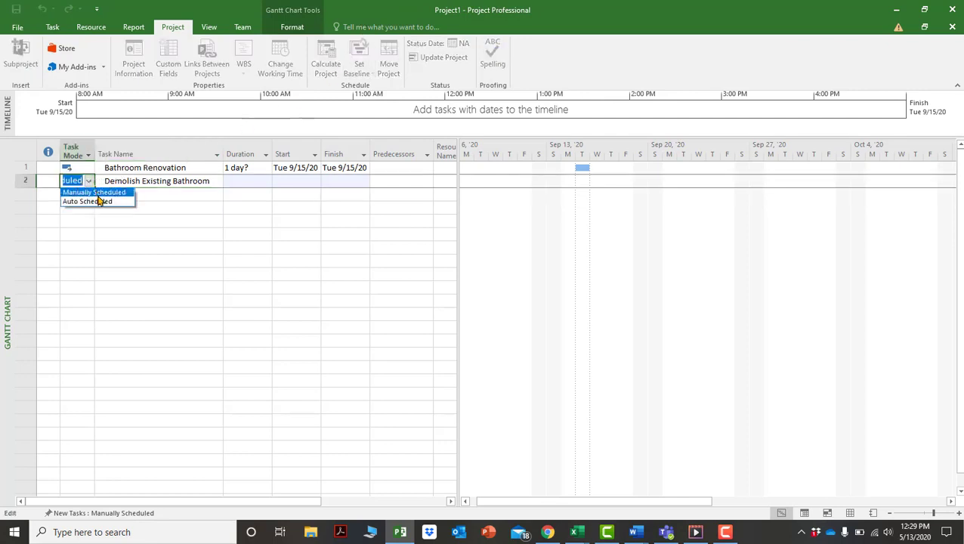
left_click(98, 201)
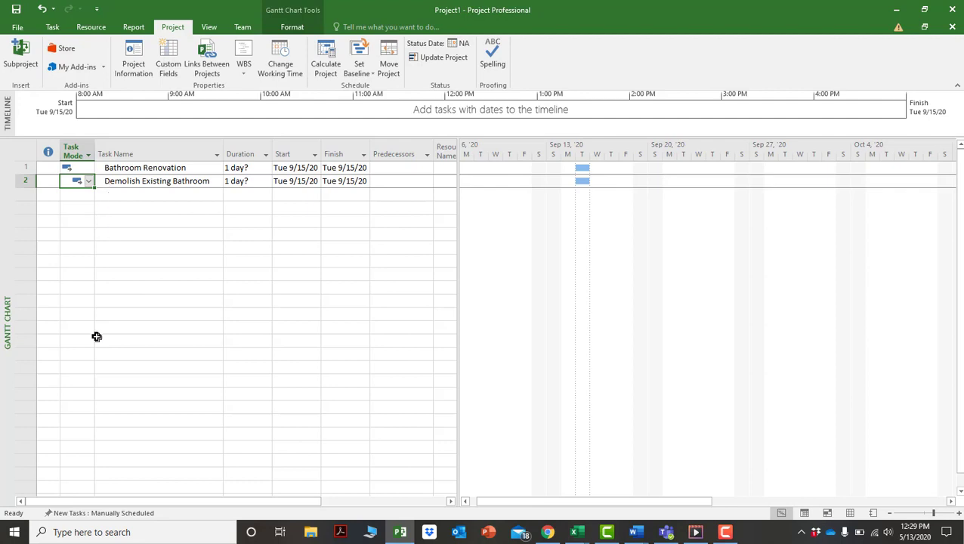
Make new tasks auto scheduled by default and add 'Stud Walls' as task 3.
left_click(137, 518)
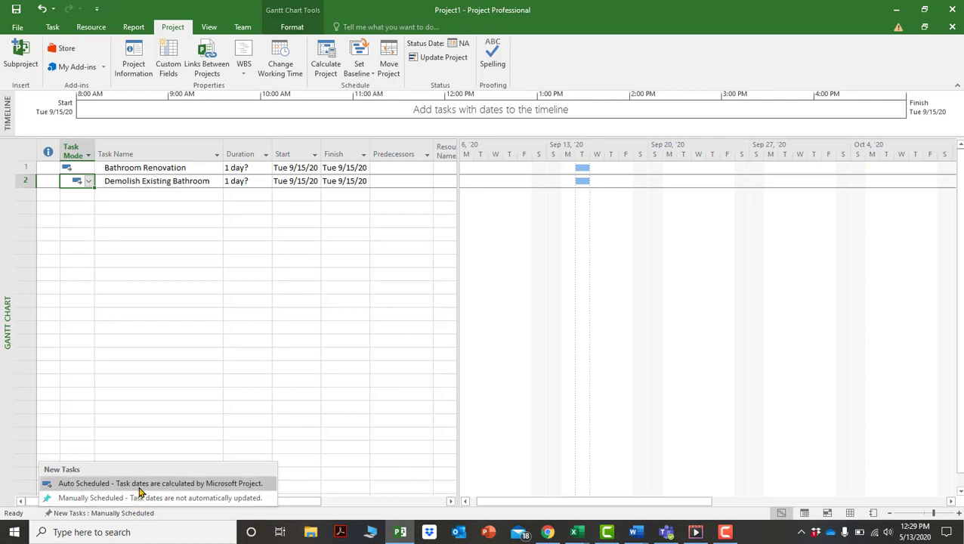
left_click(141, 484)
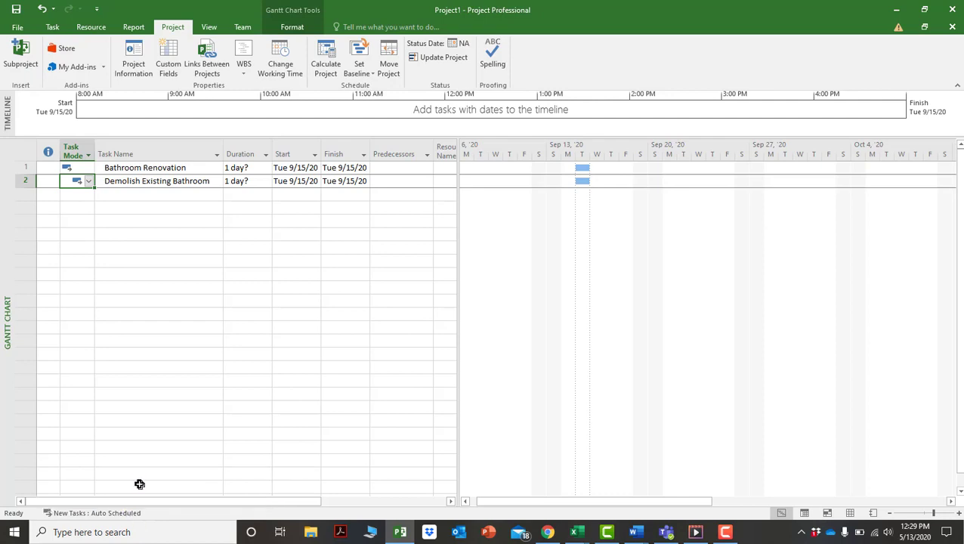
left_click(153, 195)
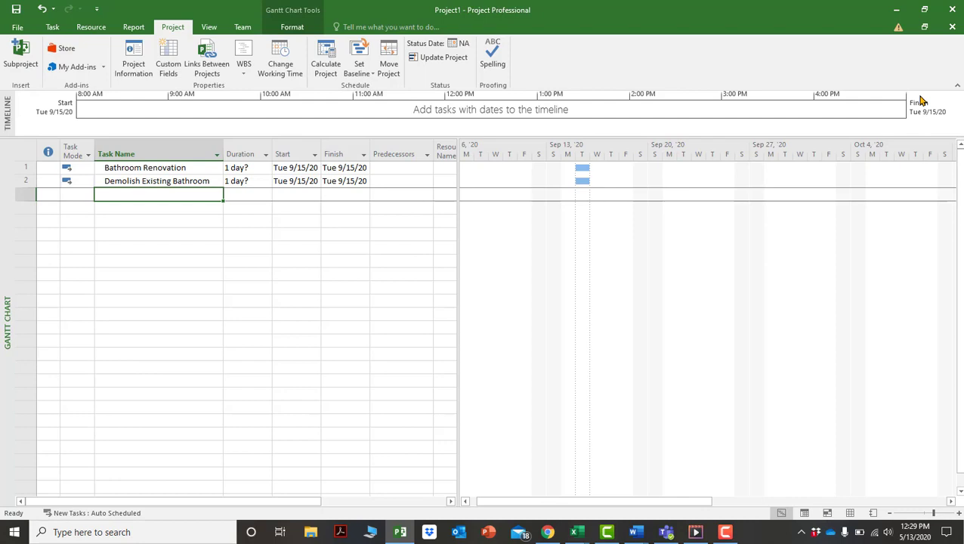
type("St")
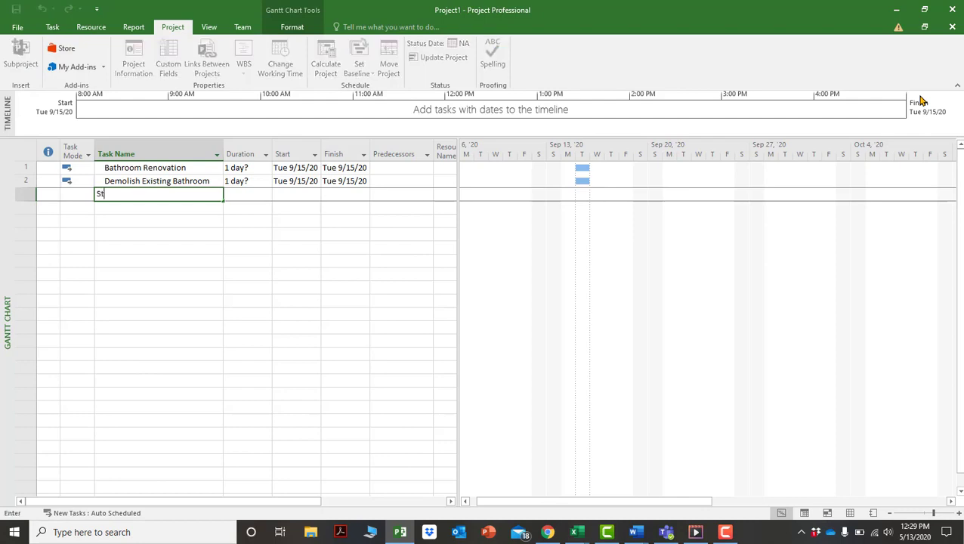
type("ud Walls")
key("Return")
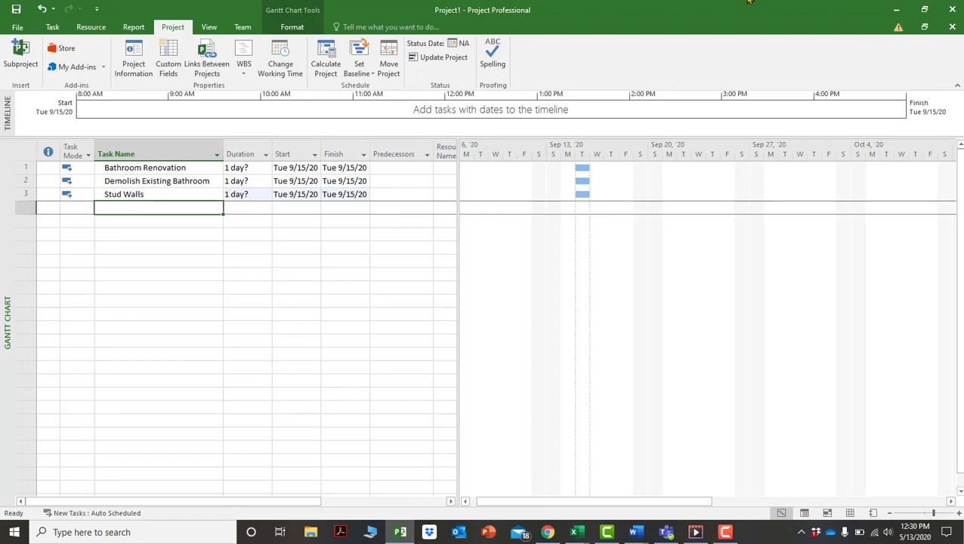
left_click(135, 53)
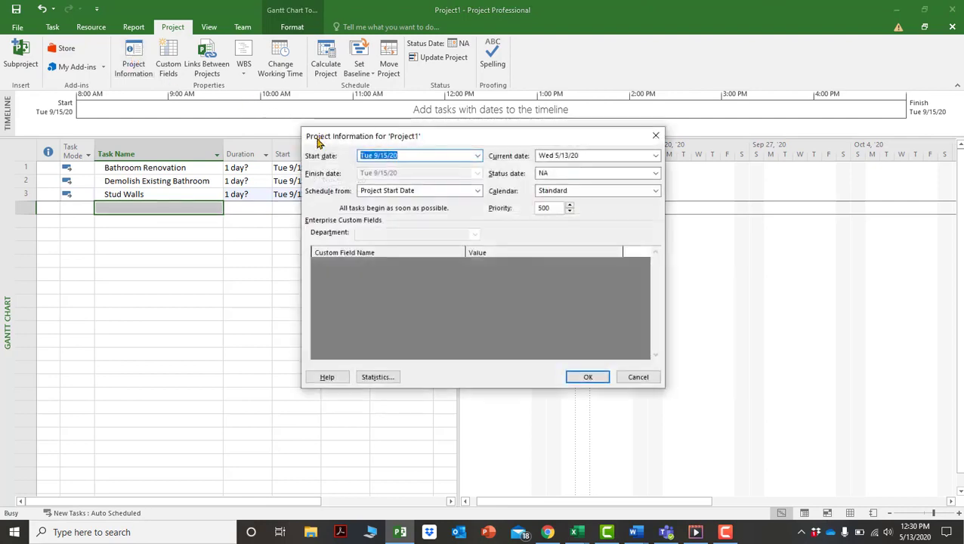
left_click(597, 375)
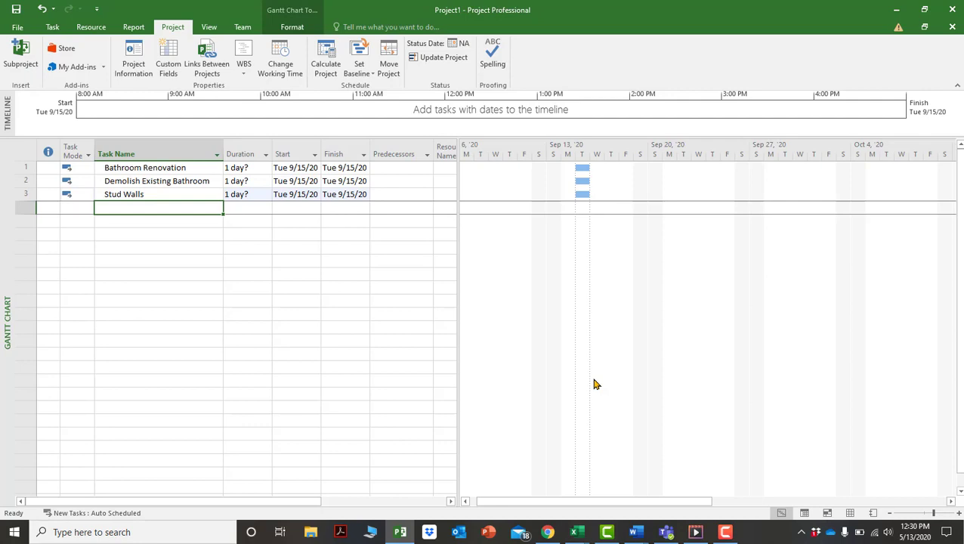
left_click(138, 60)
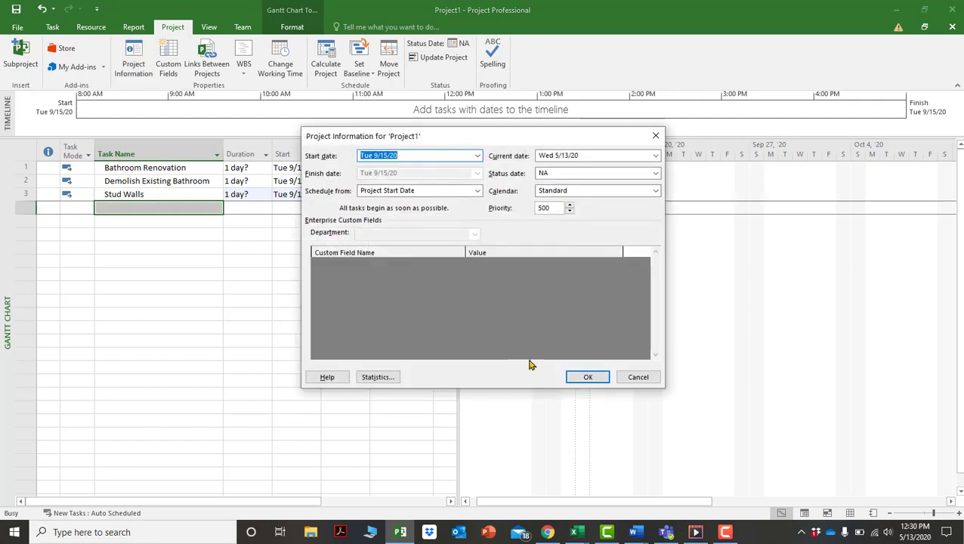
left_click(654, 137)
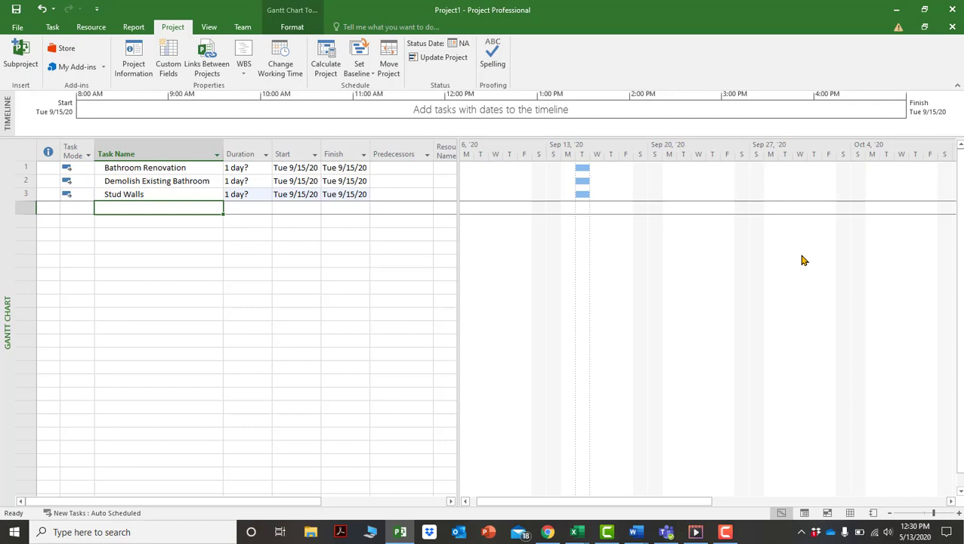
Enter Rough in plumbing, Rough in electrical and Rough in HVAC as tasks 4, 5 and 6.
type("Rough in ")
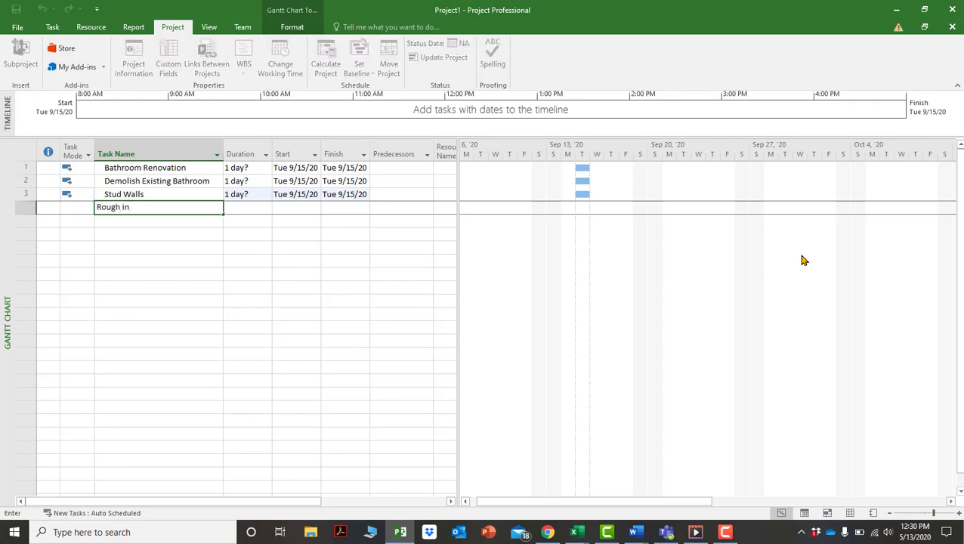
type("plumbin")
type("g")
key("Return")
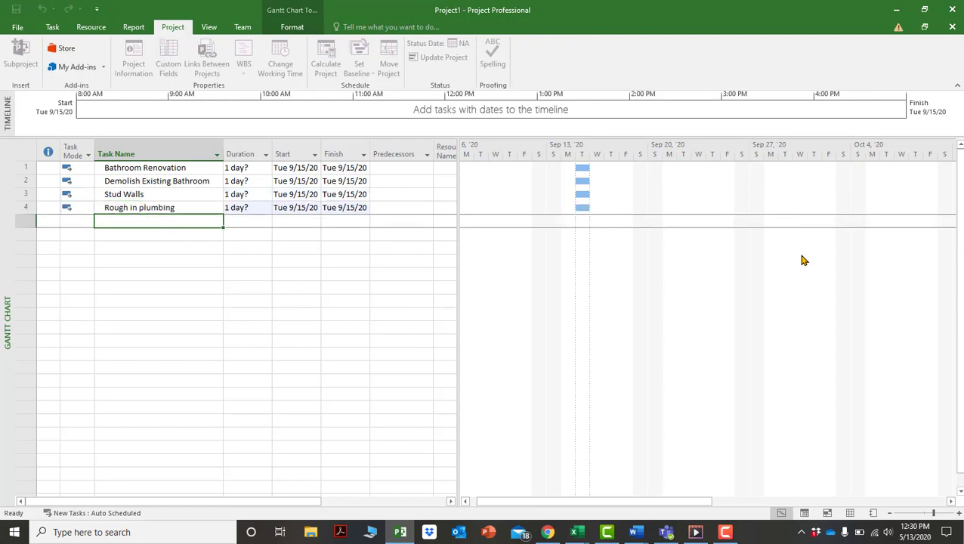
type("Rough in electr")
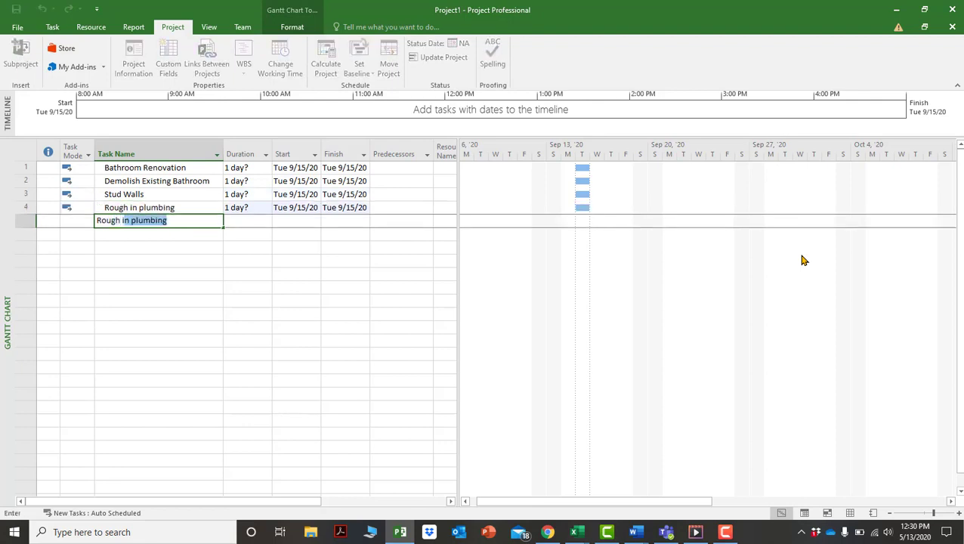
type("ical")
key("Return")
type("Rough i")
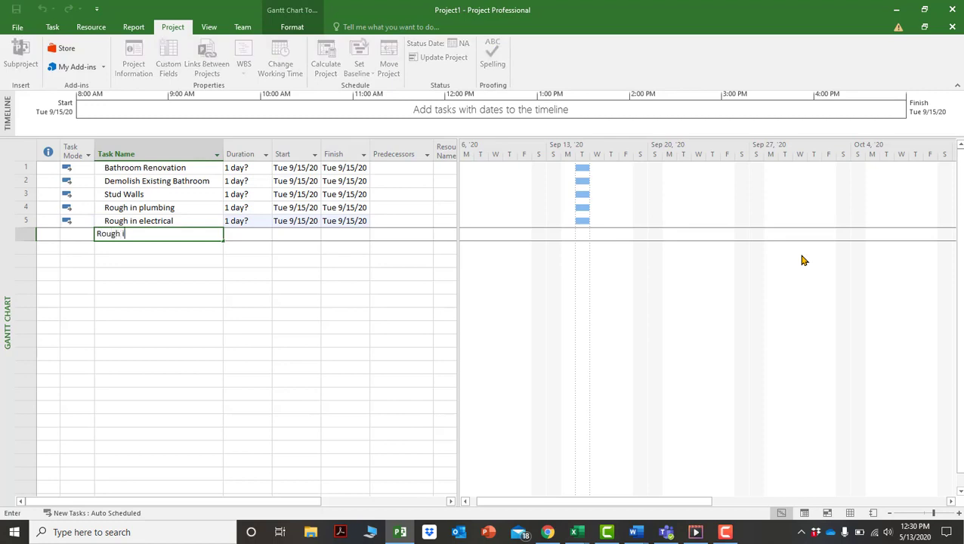
type("n HVAC")
key("Return")
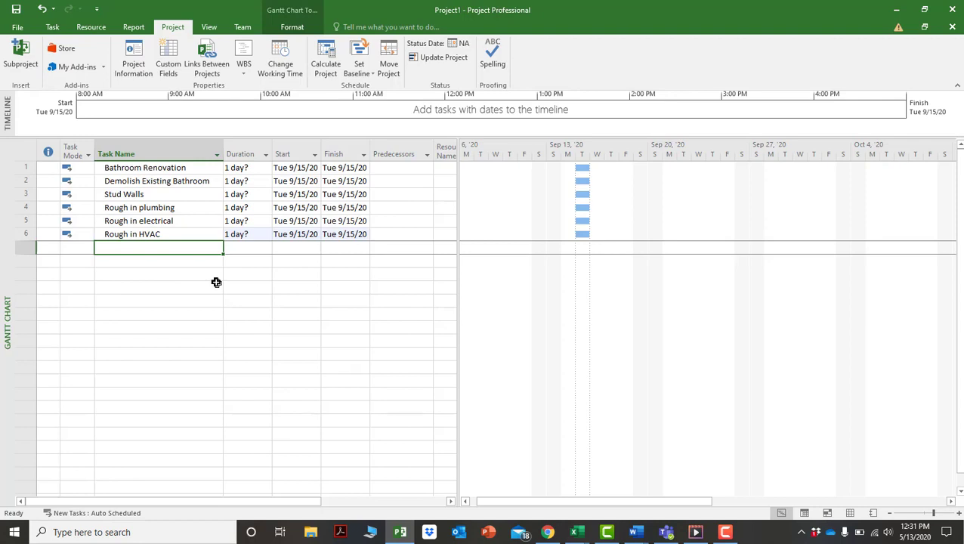
Fill rows 10–14 of the Task Name column with Task 1, Task 2, Task 3, Task 4 and Task 5.
left_click(172, 286)
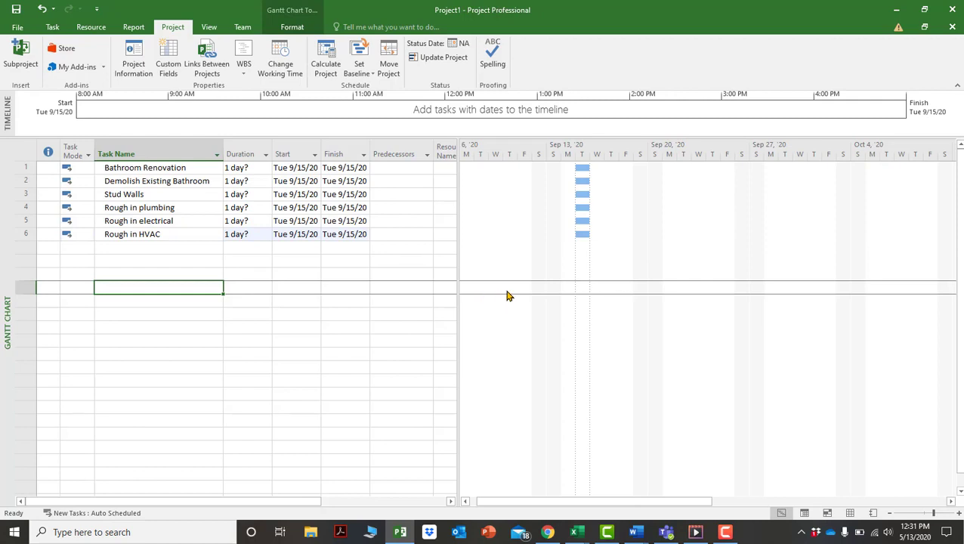
type("Task 1")
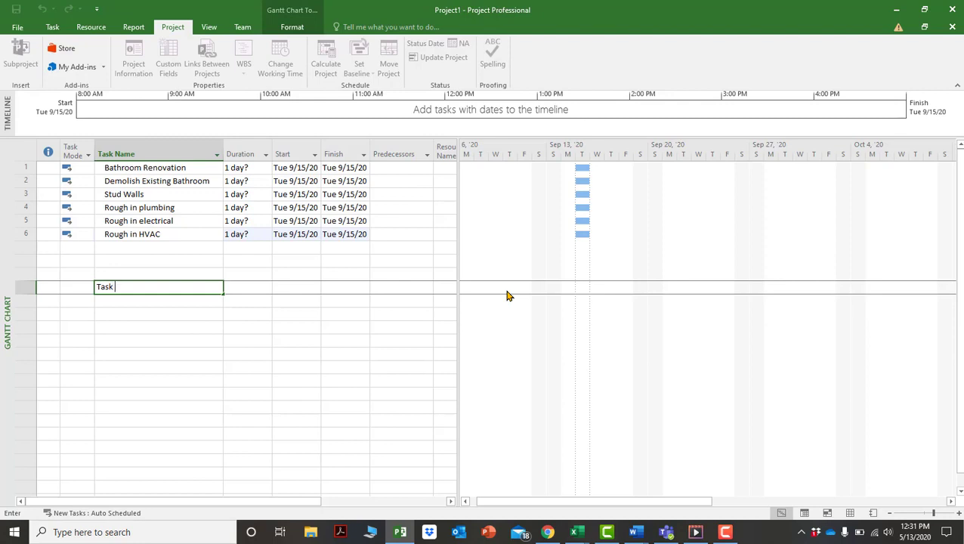
key("Return")
type("Task 2")
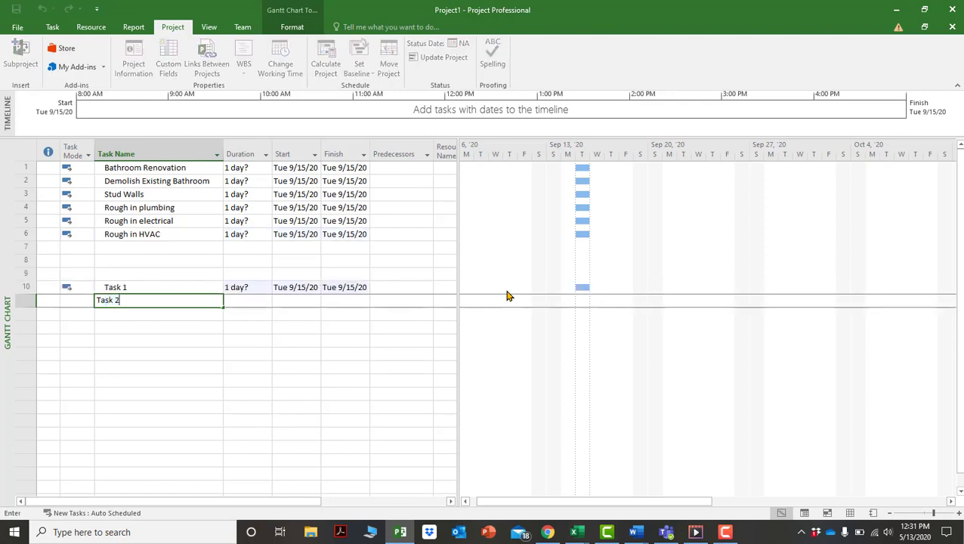
key("Return")
type("Task")
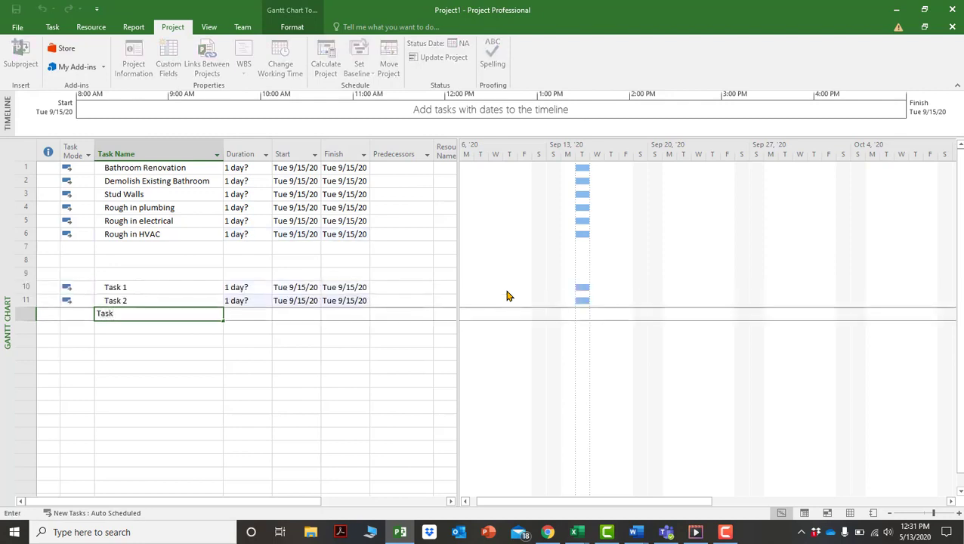
type(" 3")
key("Return")
type("Task")
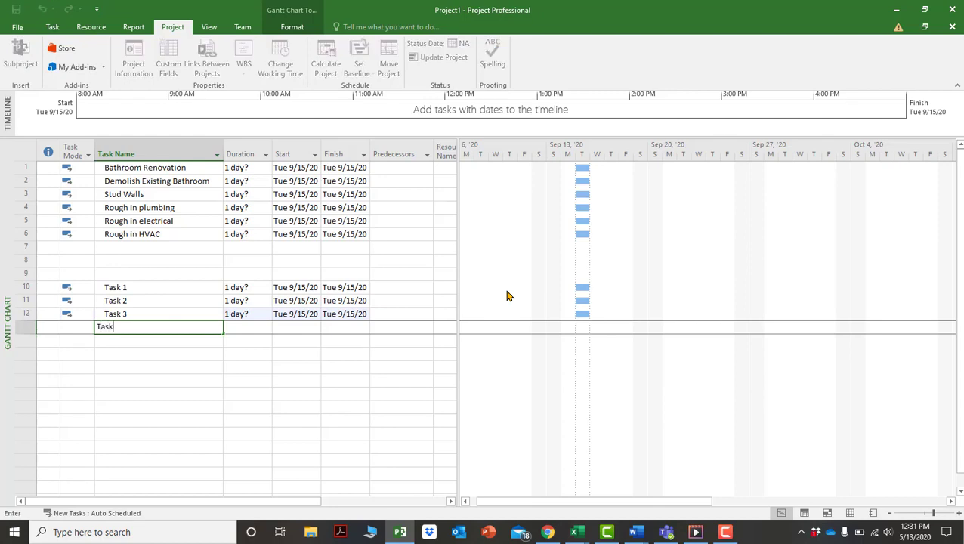
type(" 4")
key("Return")
type("Ta")
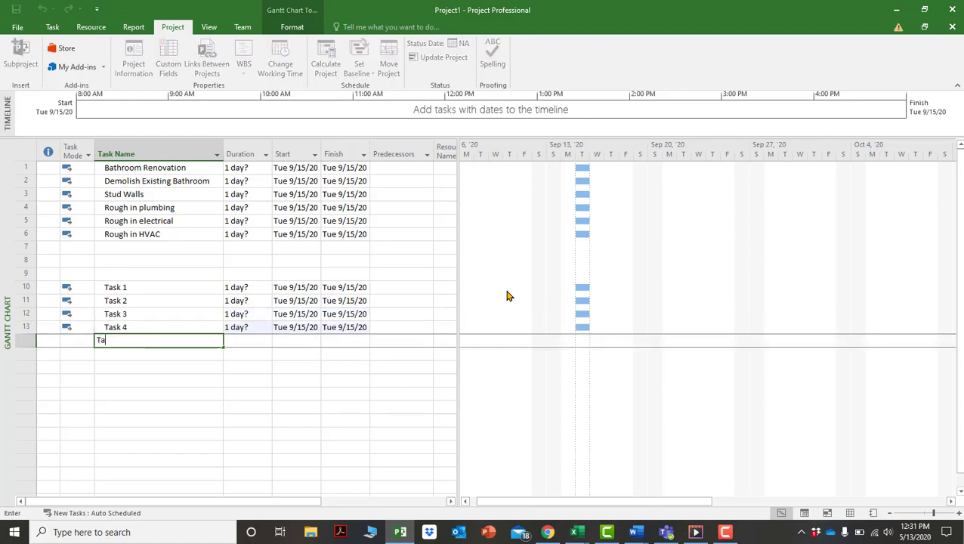
type("sk 5")
key("Return")
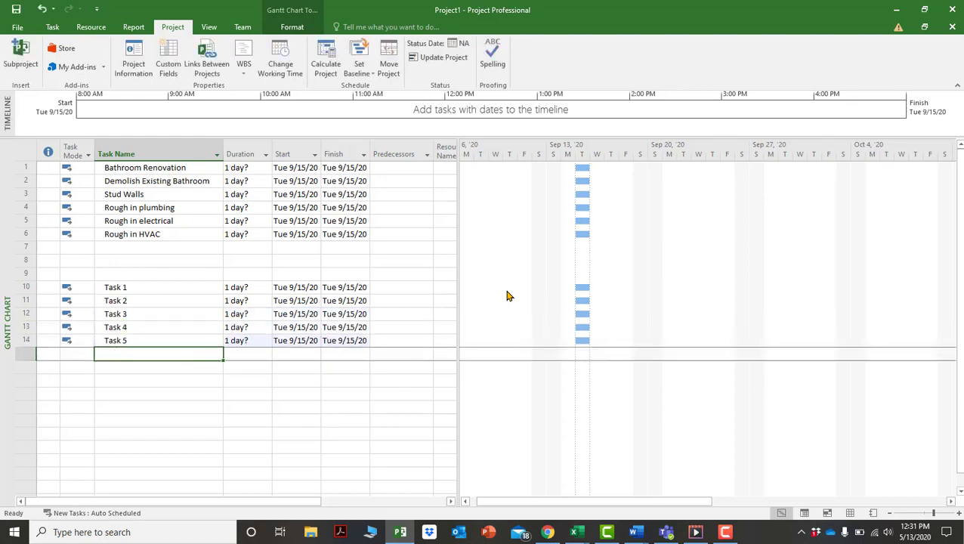
left_click(255, 287)
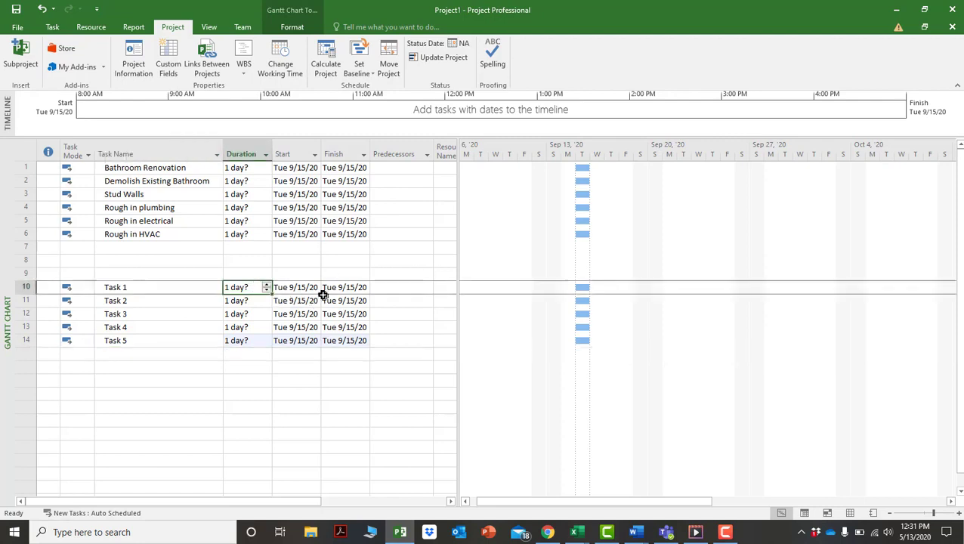
Give Tasks 1–5 durations of 5, 5d, 5h, 5m and 5mo.
type("5")
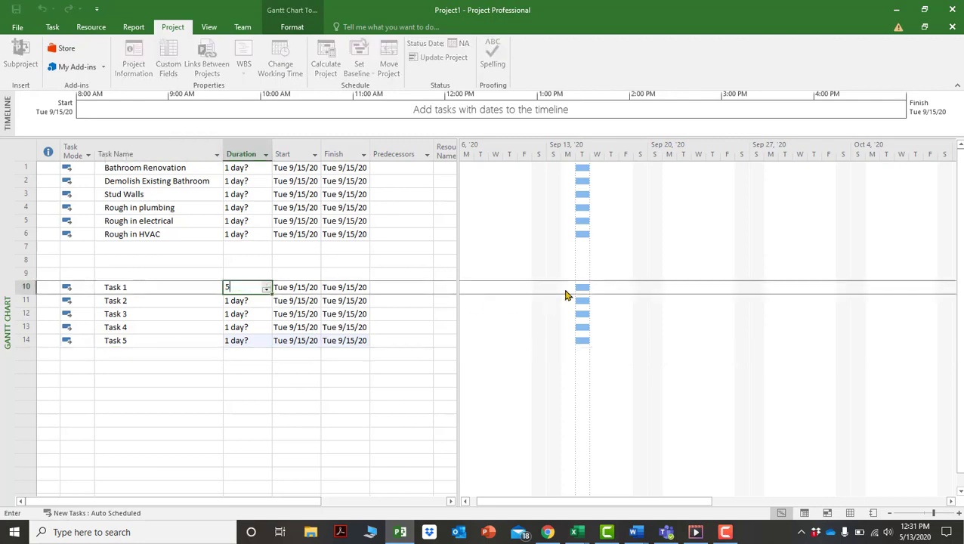
key("Return")
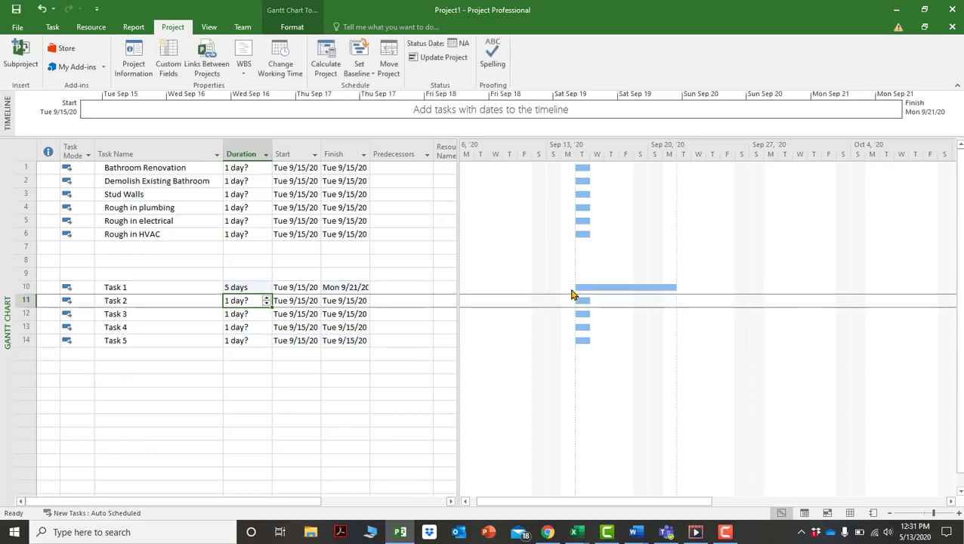
type("5d")
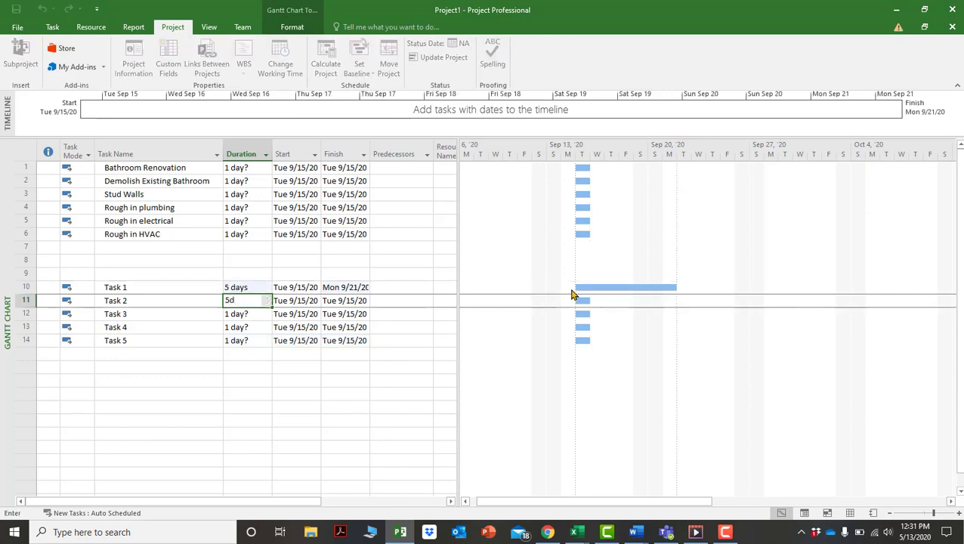
key("Return")
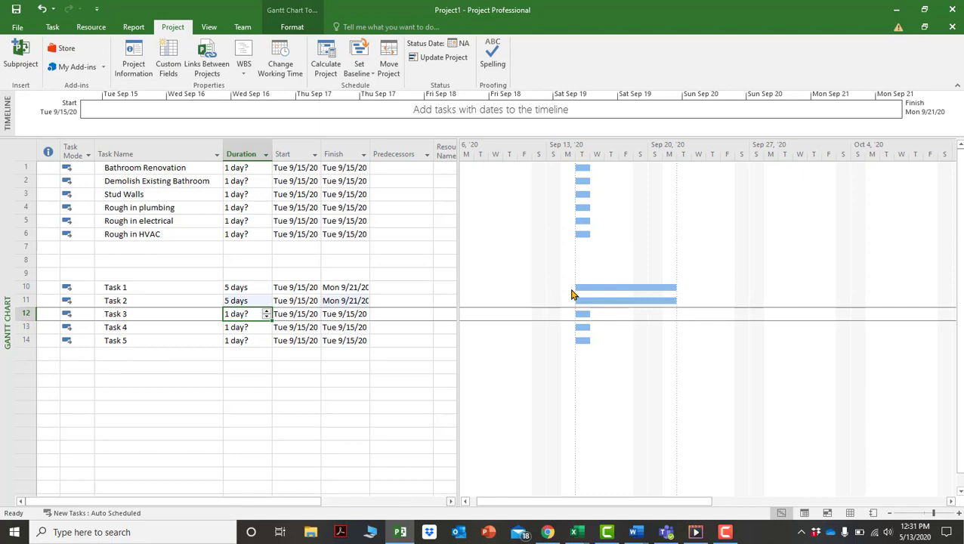
type("5h")
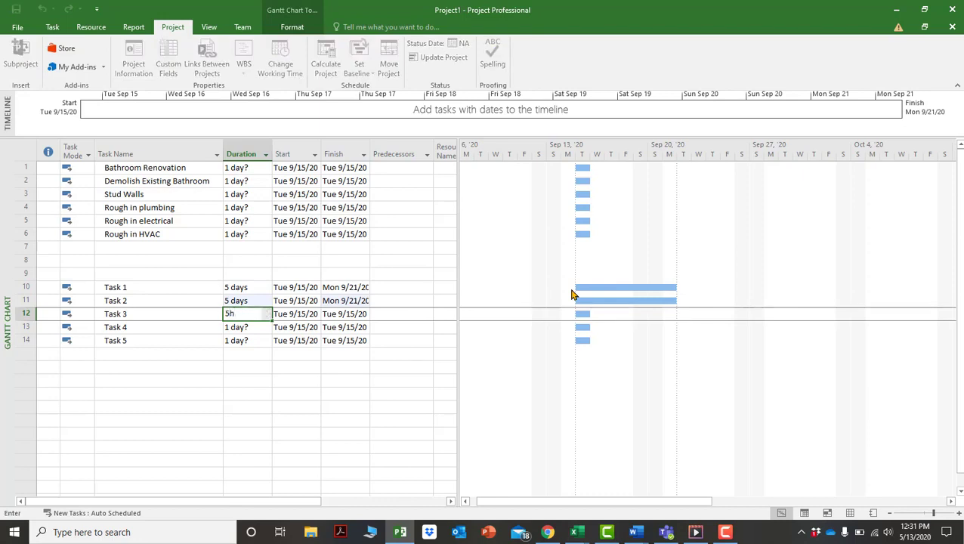
key("Return")
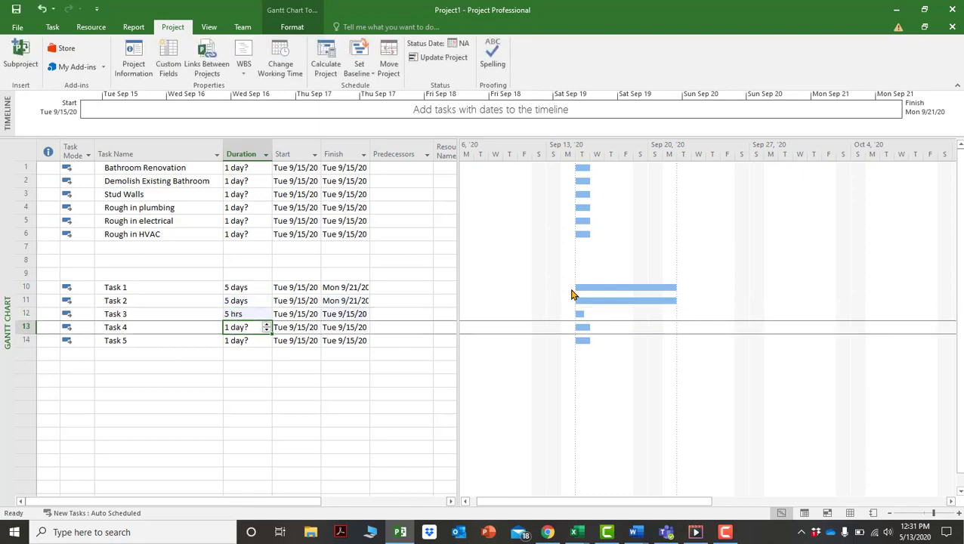
type("5m")
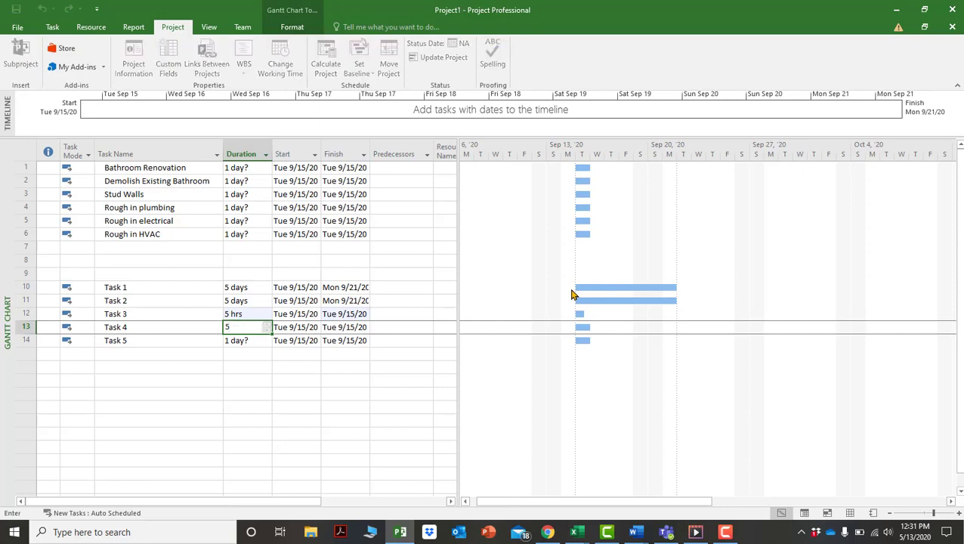
key("Return")
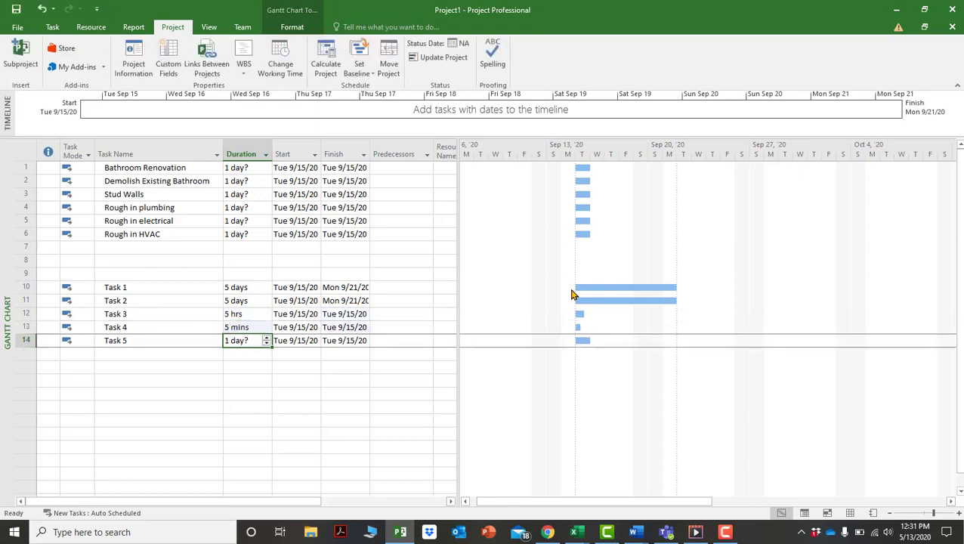
type("5mo")
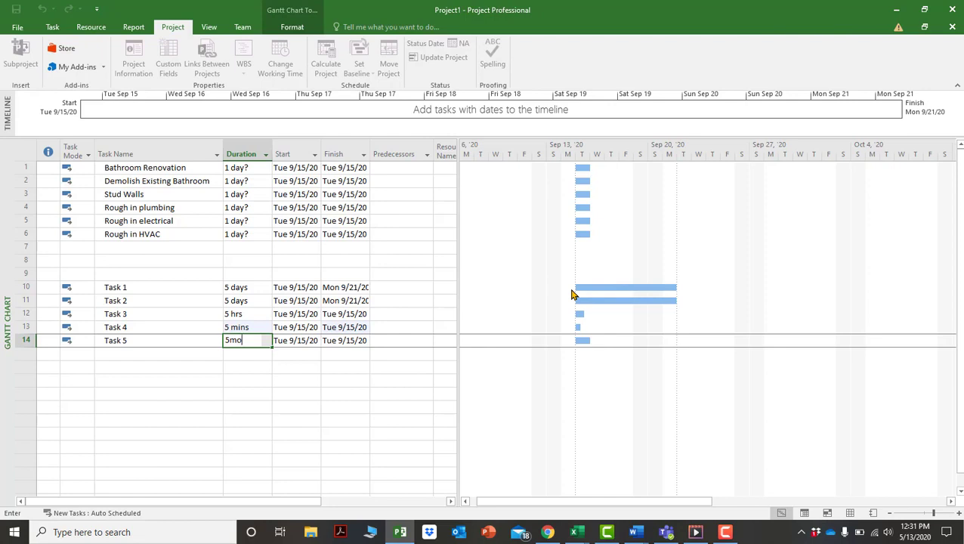
key("Return")
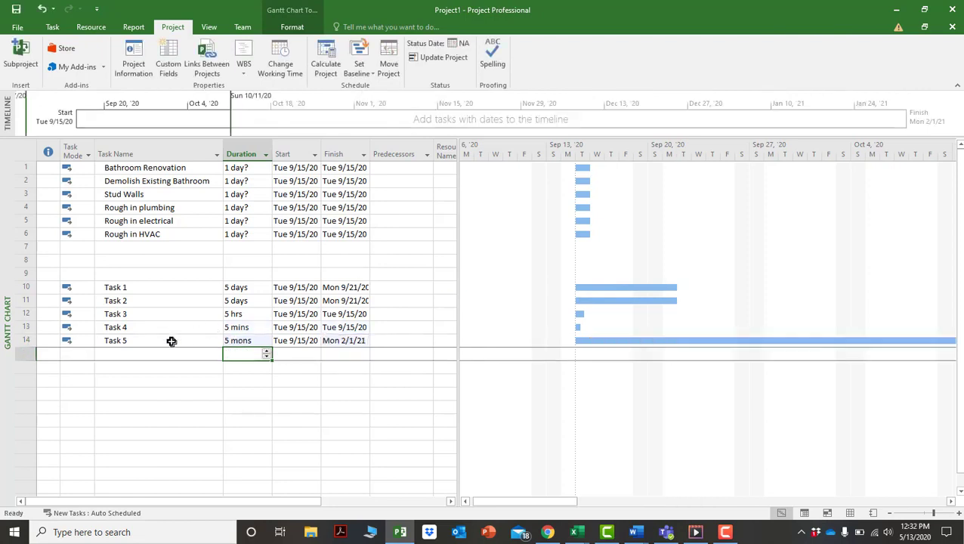
Add Task 6 below Task 5 with a duration of 5 wk.
left_click(136, 354)
type("Task")
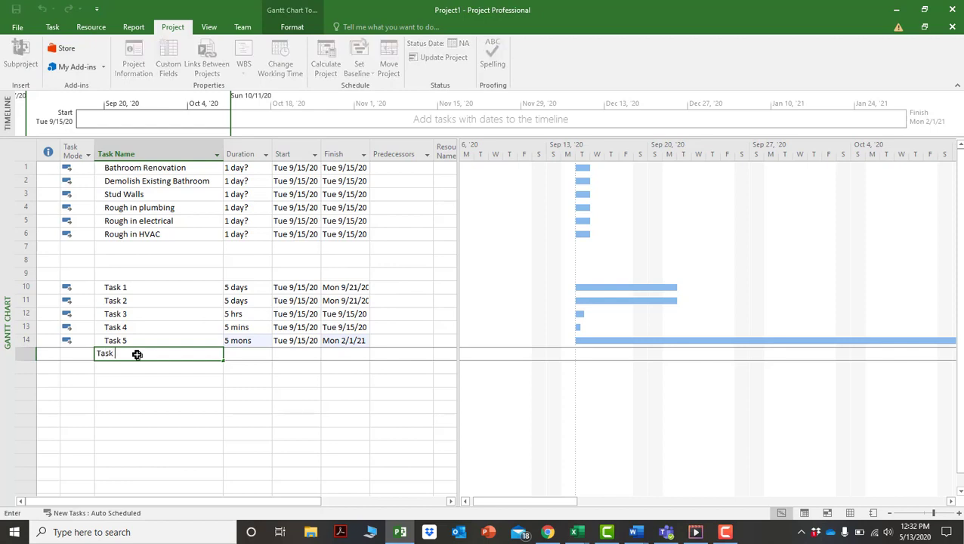
type(" 6")
key("Tab")
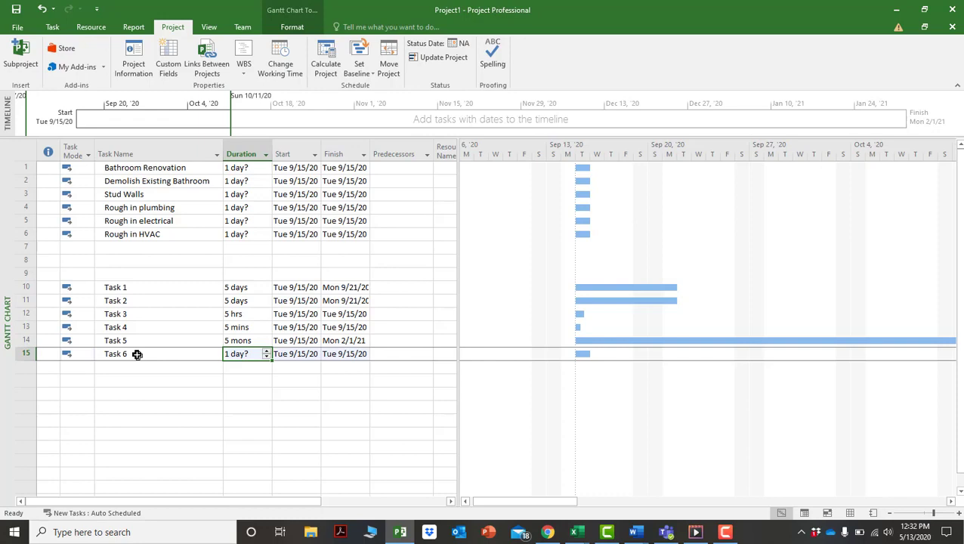
type("5 wk")
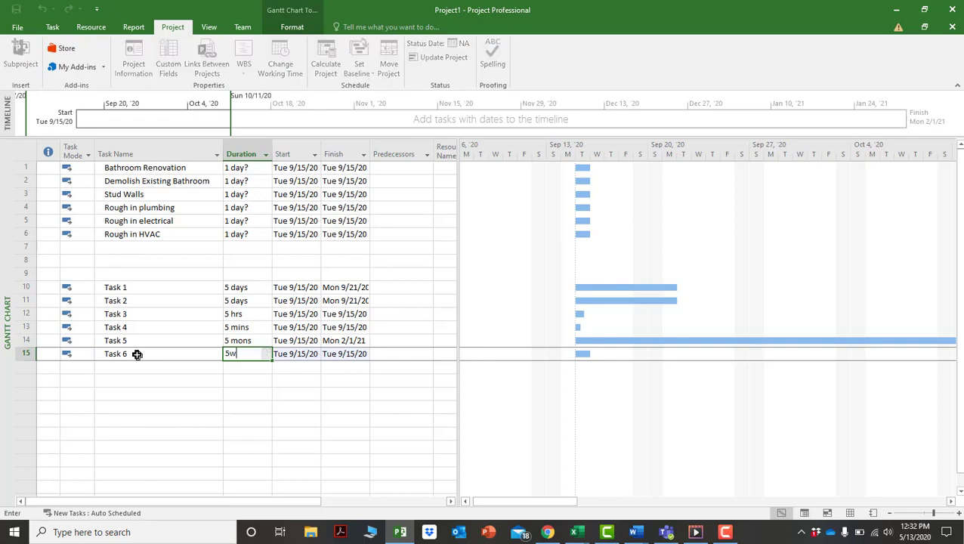
key("Return")
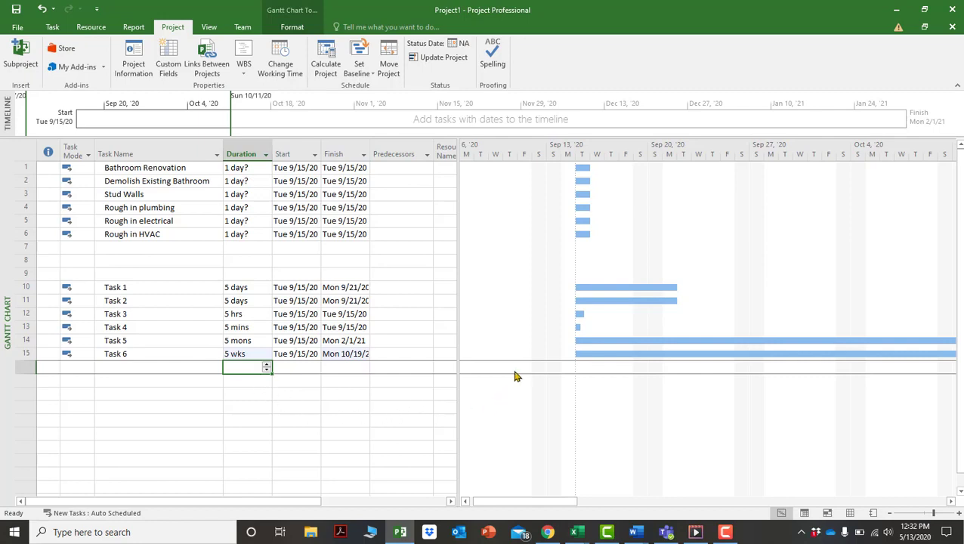
scroll(514, 376, "down", 2)
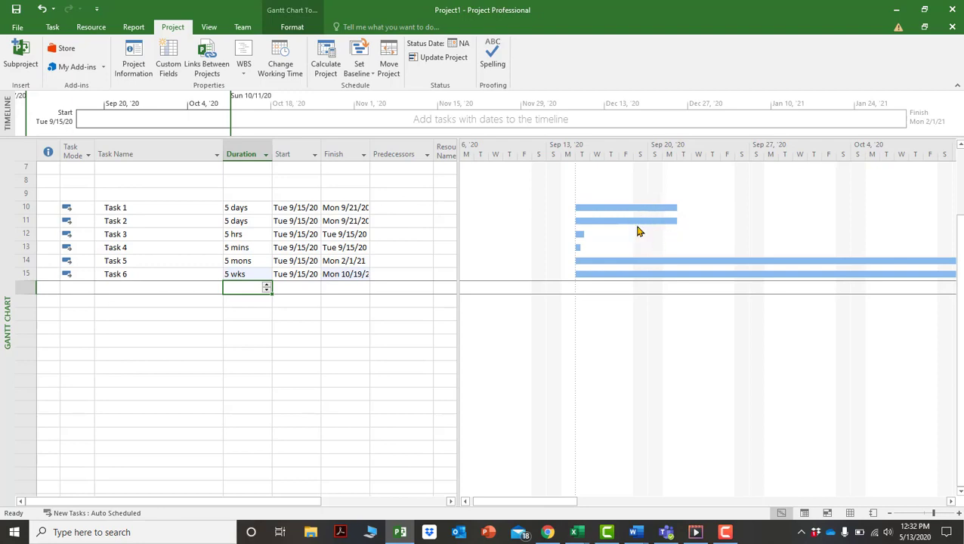
scroll(646, 200, "down", 1)
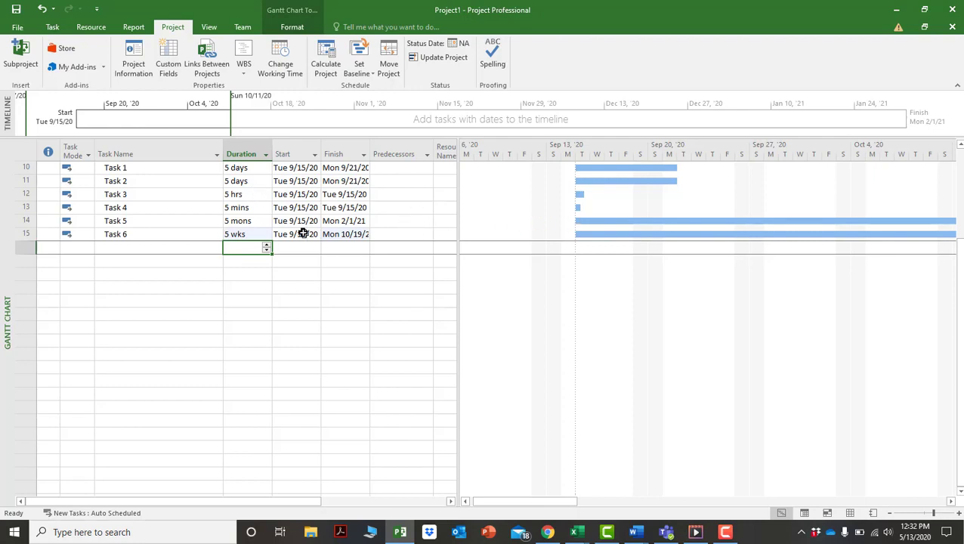
Enter 5ed as Task 2's duration so it runs 5 elapsed days to Sun 9/20/20.
left_click(250, 184)
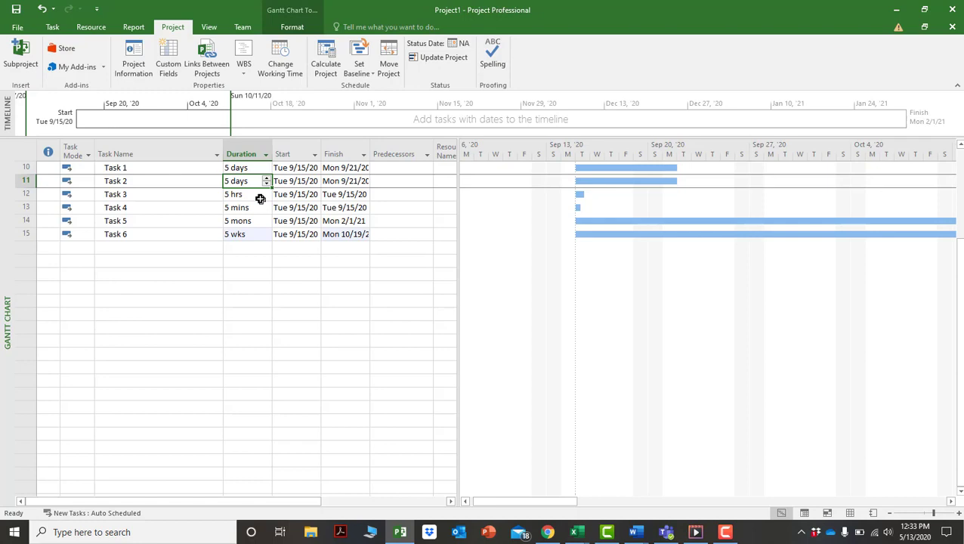
type("5ed")
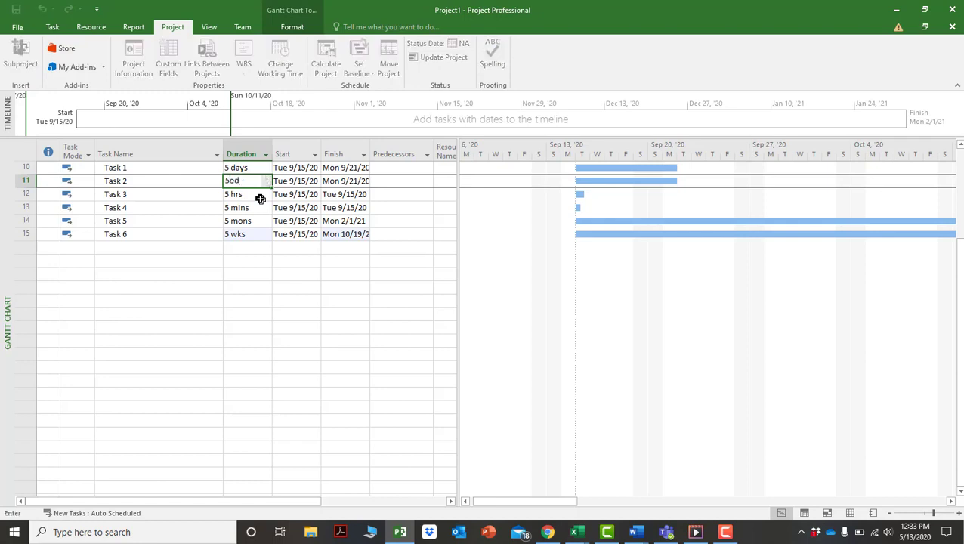
key("Return")
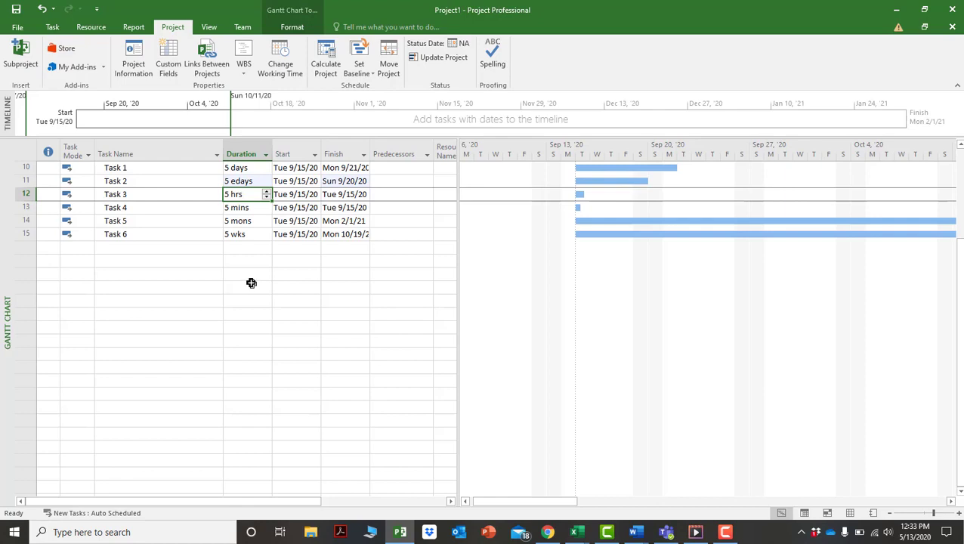
Widen the Finish column and task table, then delete the placeholder rows Task 1 through Task 6.
left_click_drag(369, 153, 373, 154)
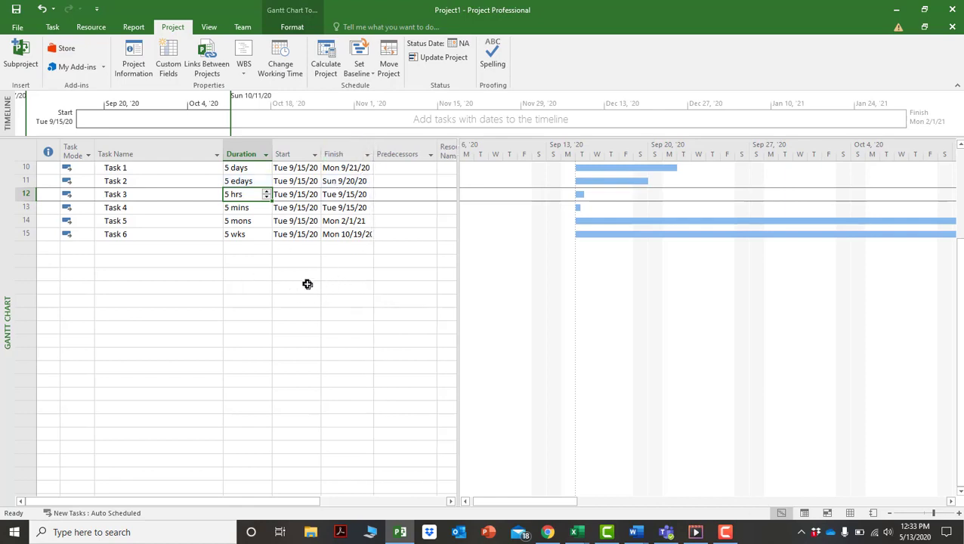
left_click_drag(458, 247, 503, 249)
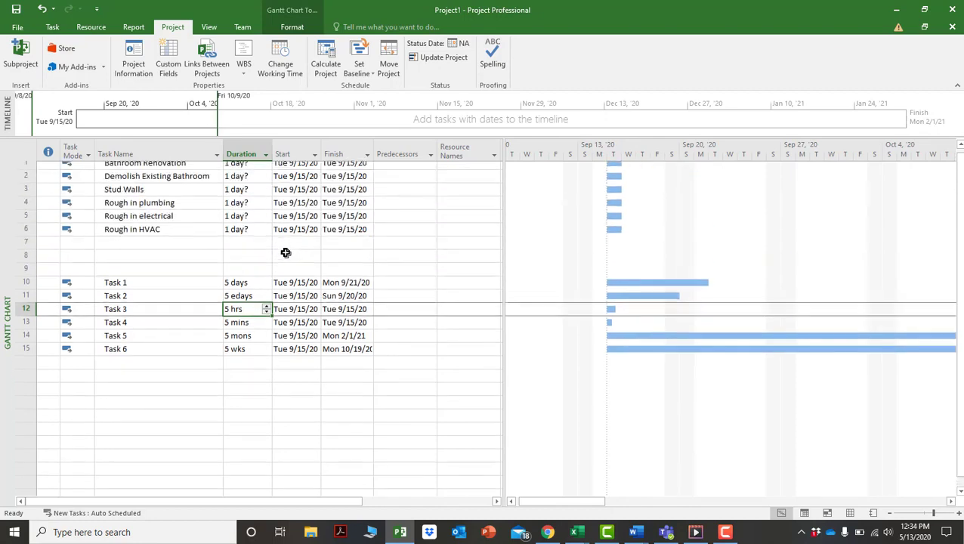
scroll(286, 254, "up", 3)
left_click(48, 288)
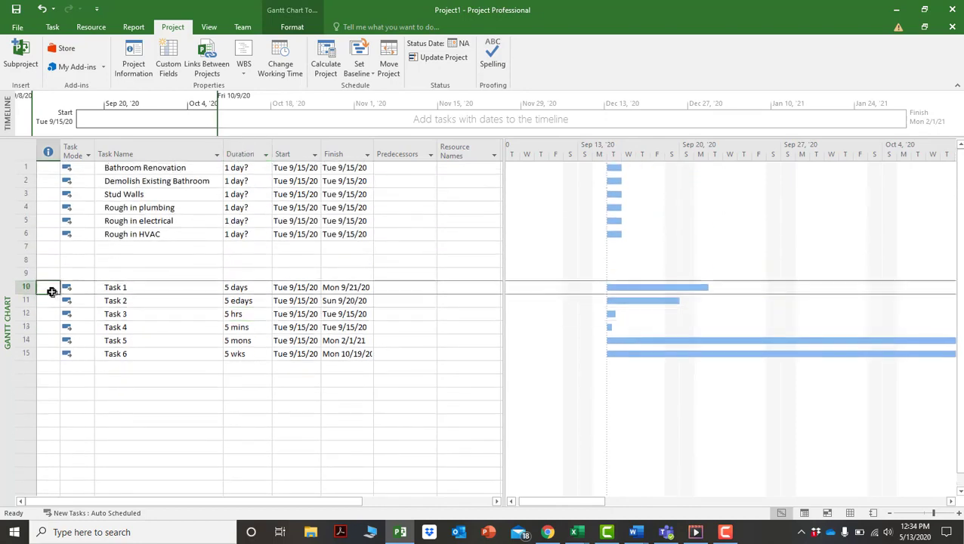
left_click_drag(26, 287, 29, 357)
left_click(49, 288)
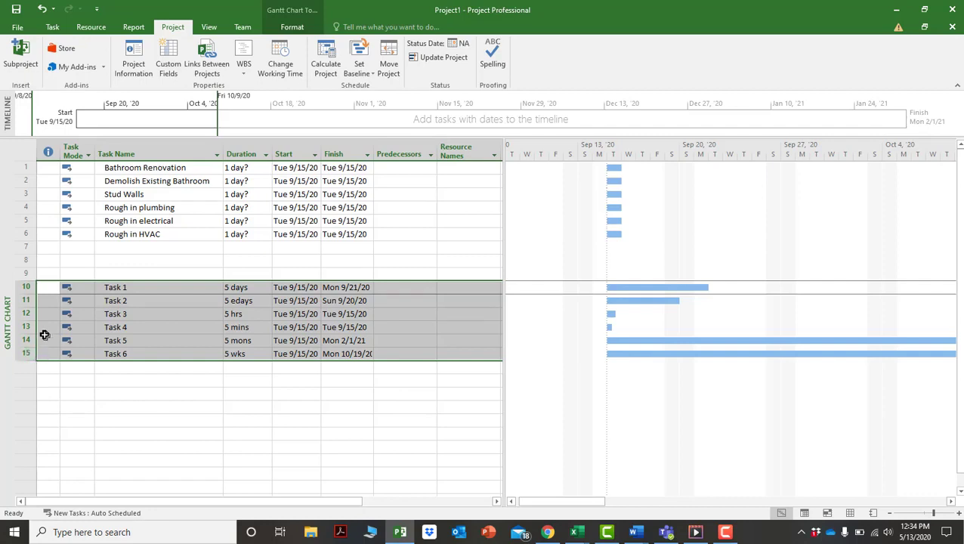
key("Delete")
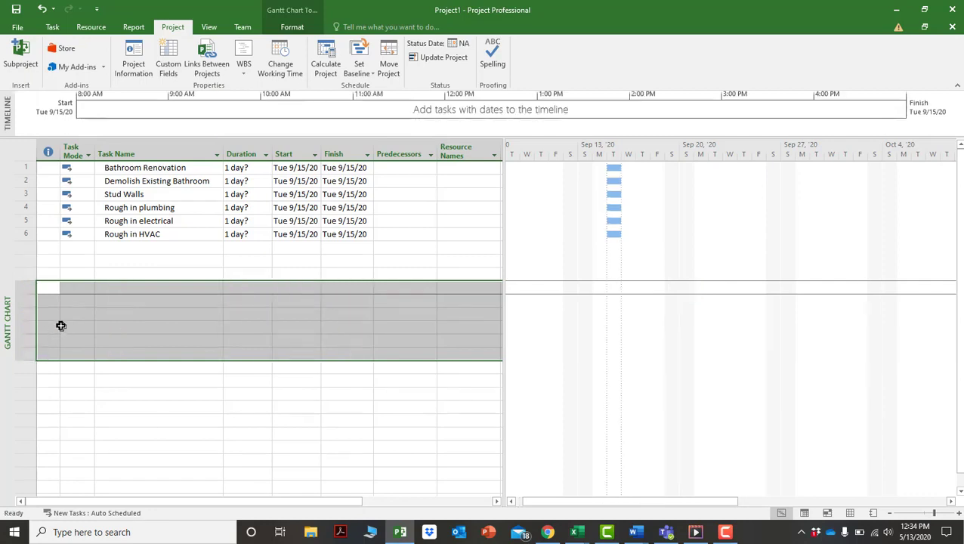
Select rows 2–6, Demolish Existing Bathroom through Rough in HVAC.
left_click(241, 167)
left_click(242, 250)
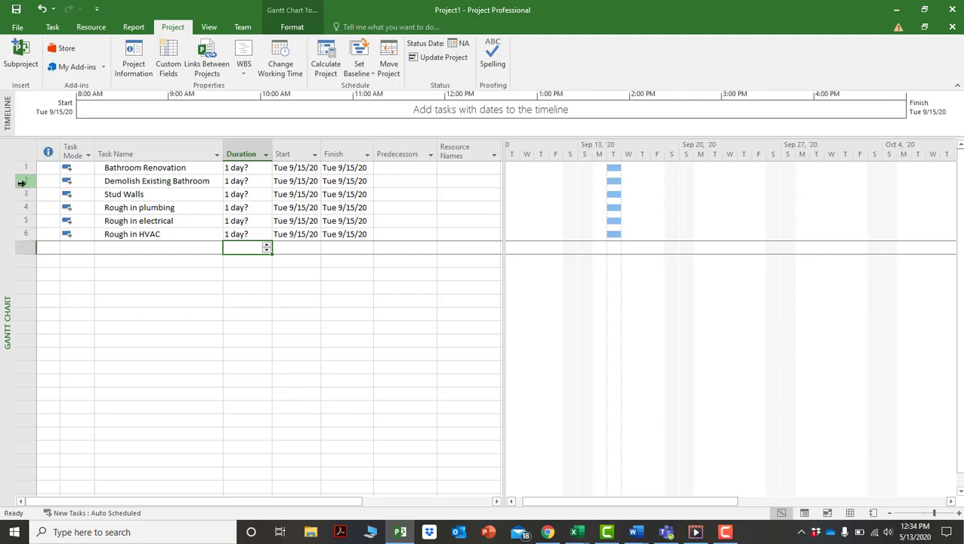
left_click_drag(21, 183, 24, 231)
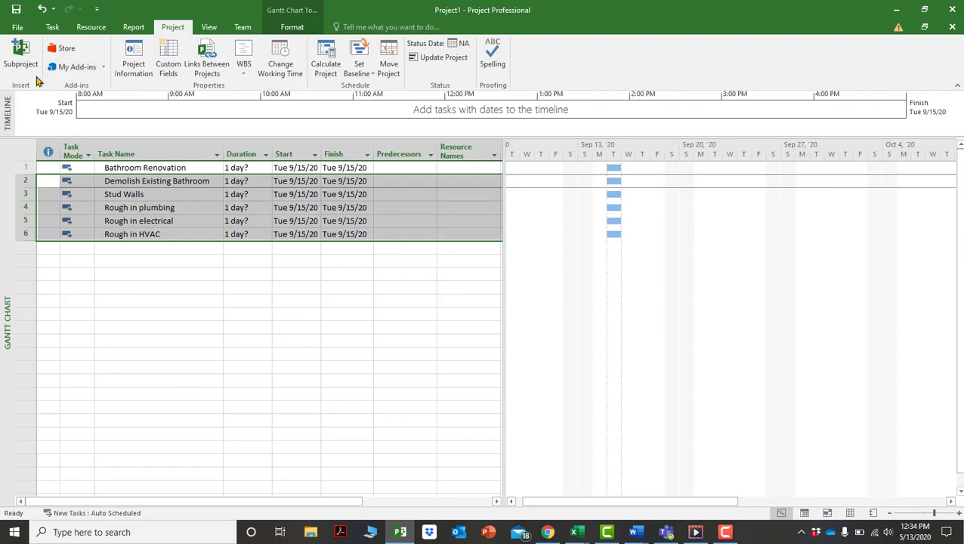
Indent rows 2–6 under Bathroom Renovation with Indent Task on the Task tab.
left_click(50, 28)
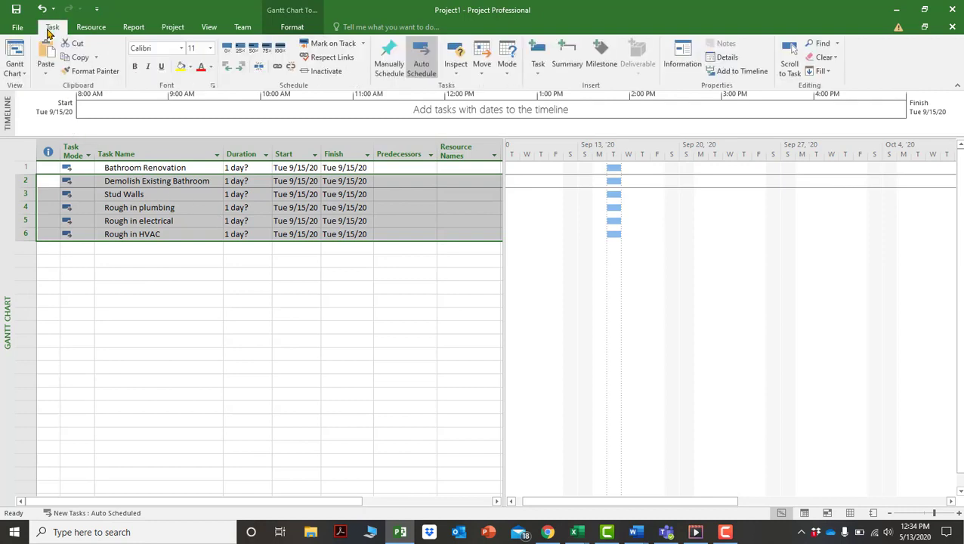
left_click(241, 71)
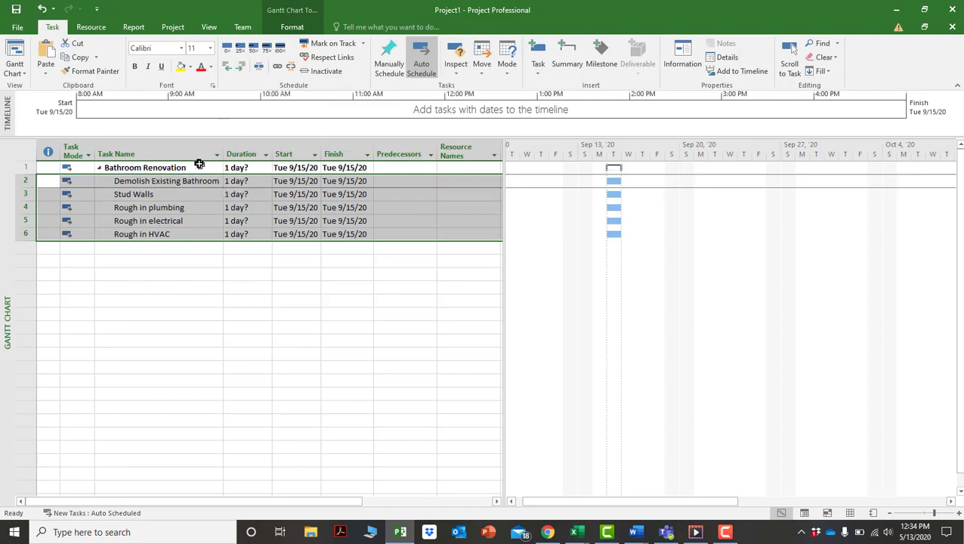
left_click(250, 184)
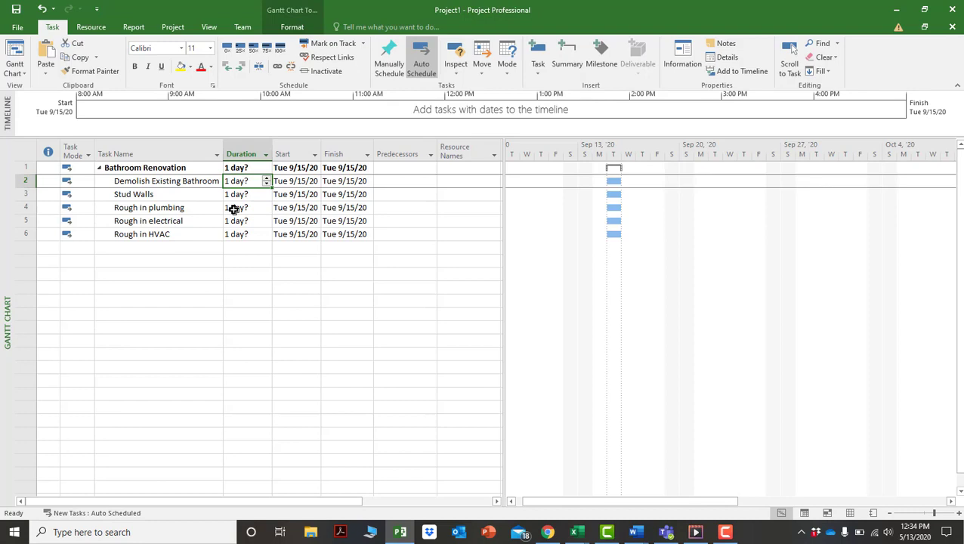
Enter durations of 2, 1, 2, 3 and 1 days for Demolish Existing Bathroom through Rough in HVAC.
type("2")
key("Return")
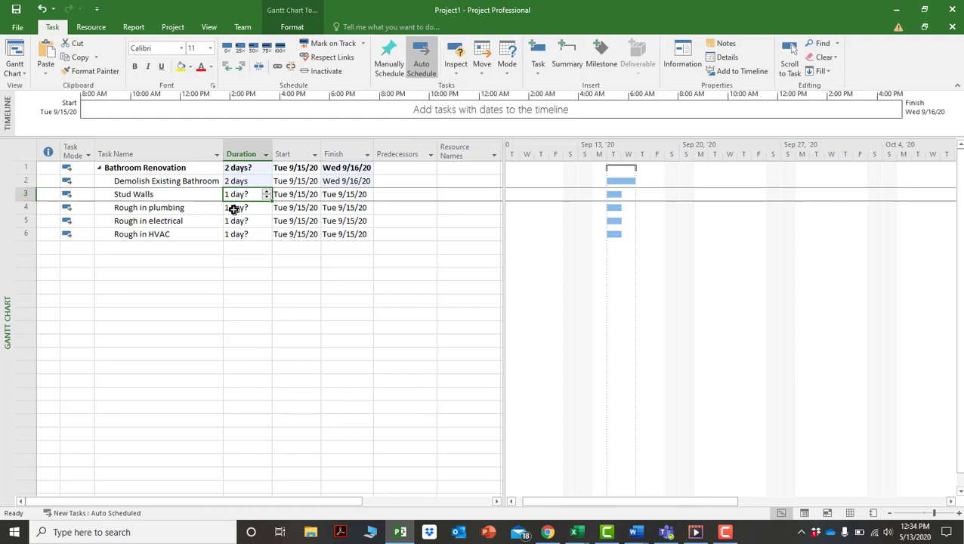
type("1")
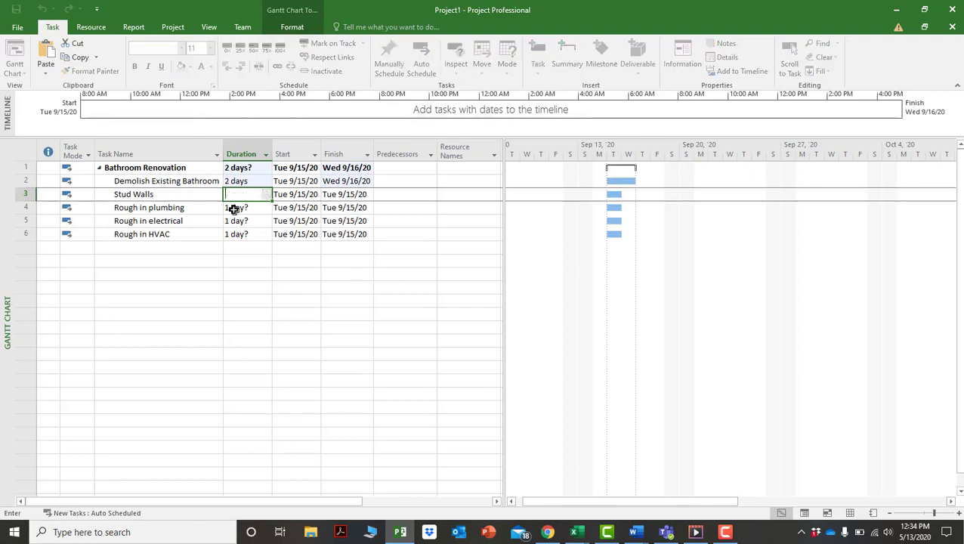
key("Return")
type("2")
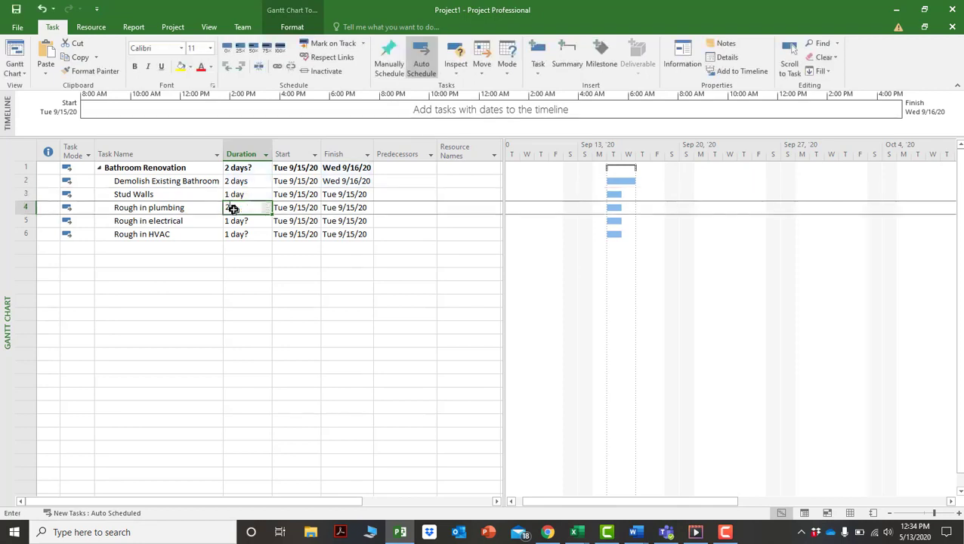
key("Return")
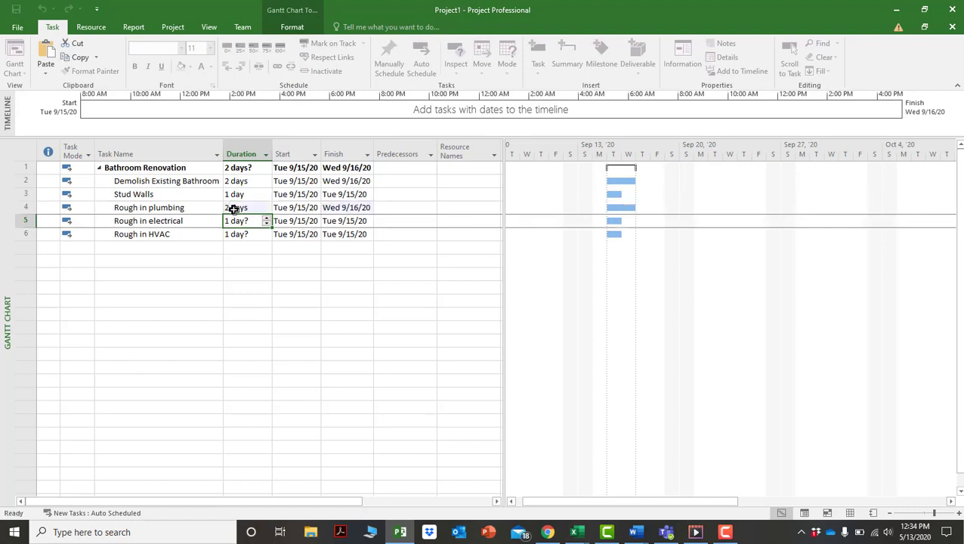
type("3")
key("Return")
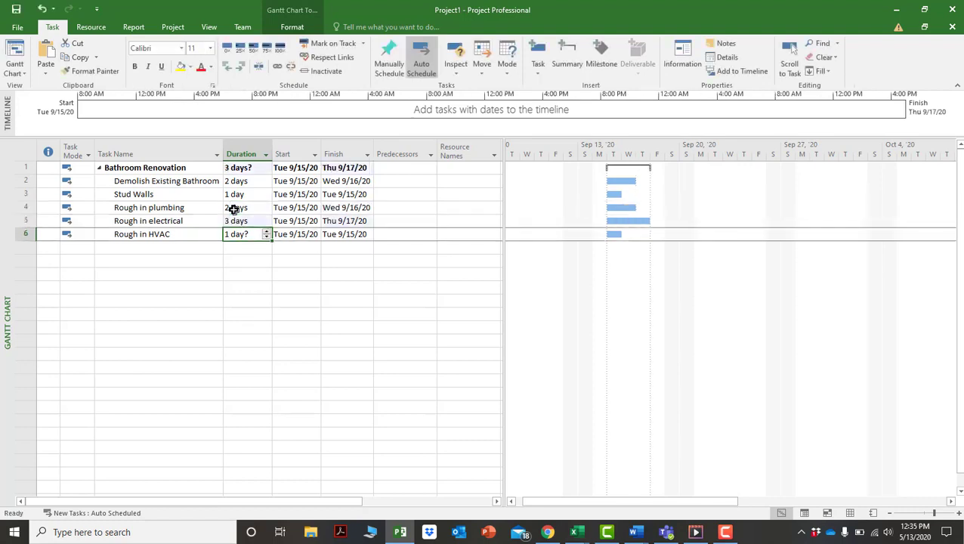
type("2")
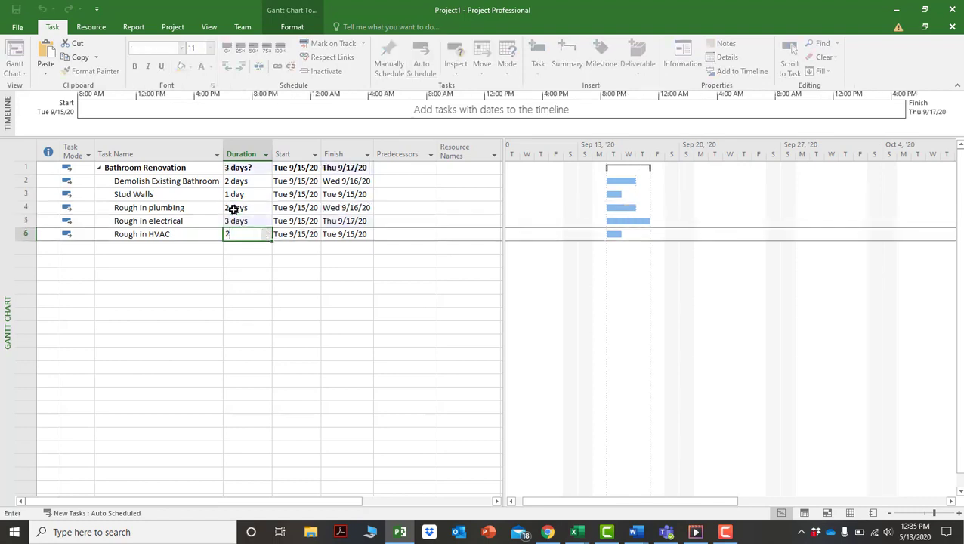
key("BackSpace")
type("1")
key("Return")
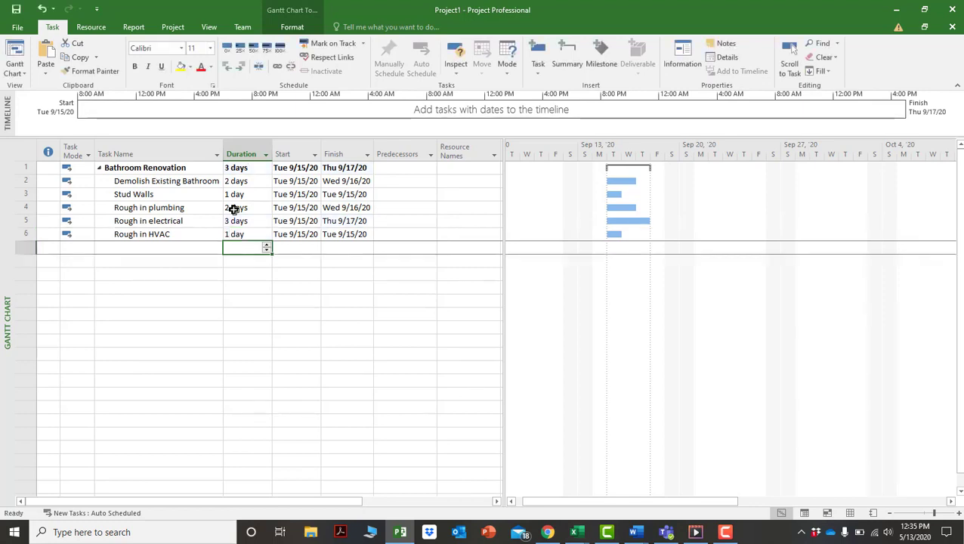
Enter 2 as Stud Walls' predecessor so it follows Demolish Existing Bathroom.
left_click(414, 192)
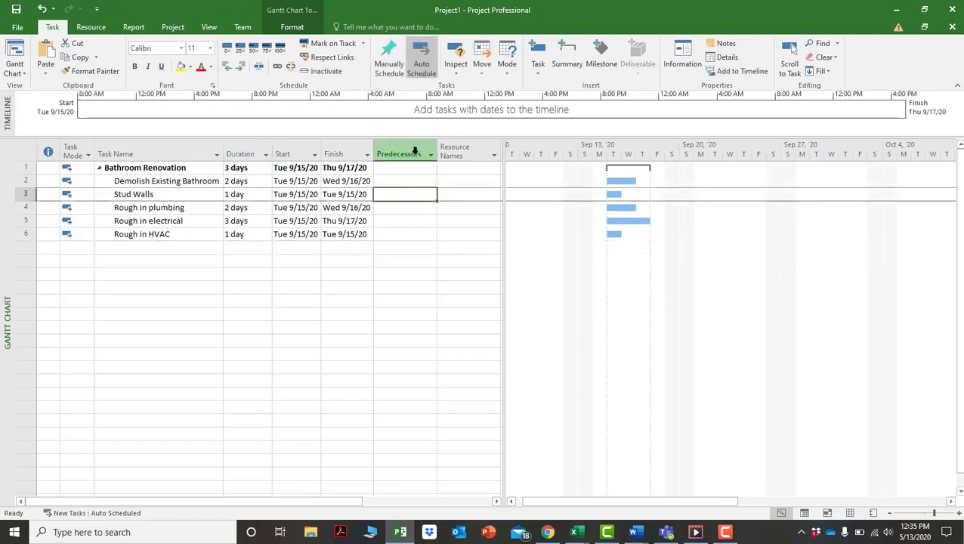
left_click(415, 150)
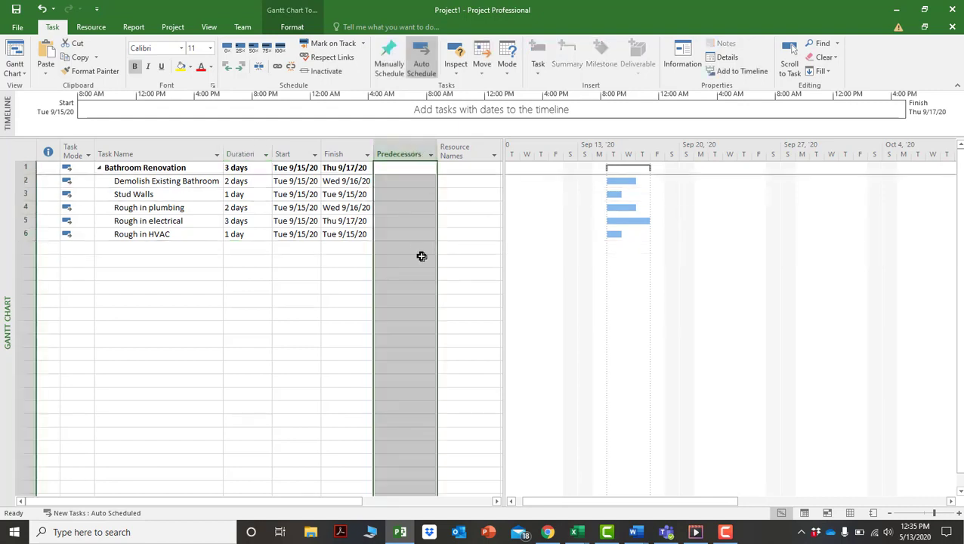
left_click(404, 195)
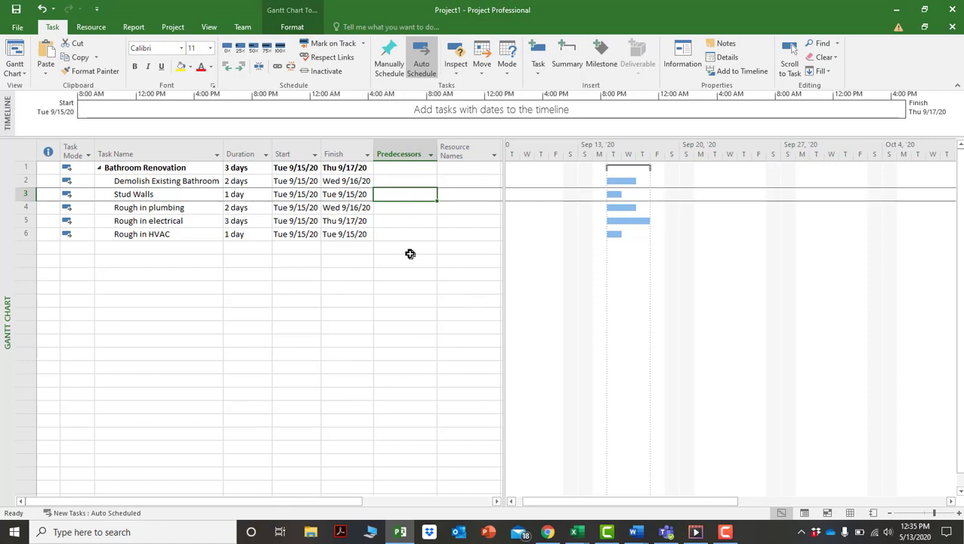
type("2")
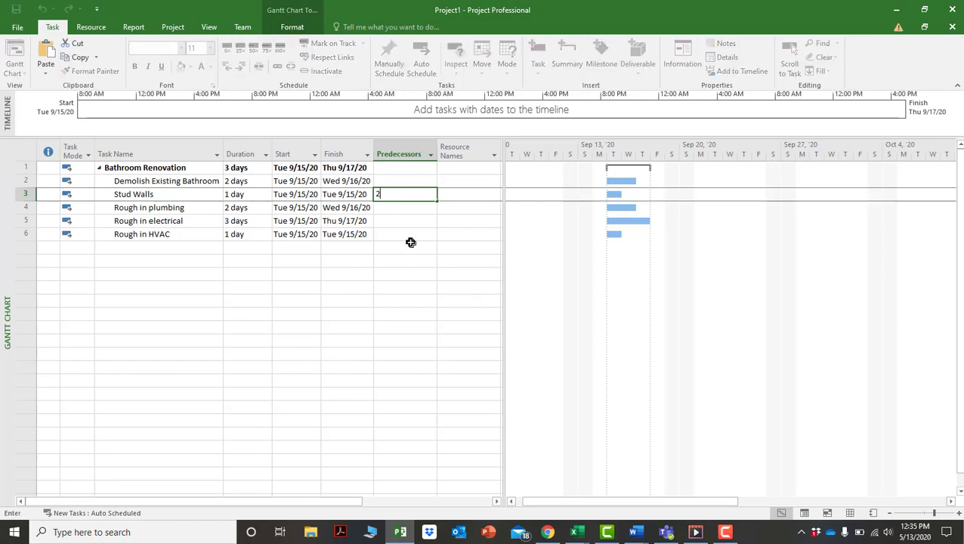
key("Return")
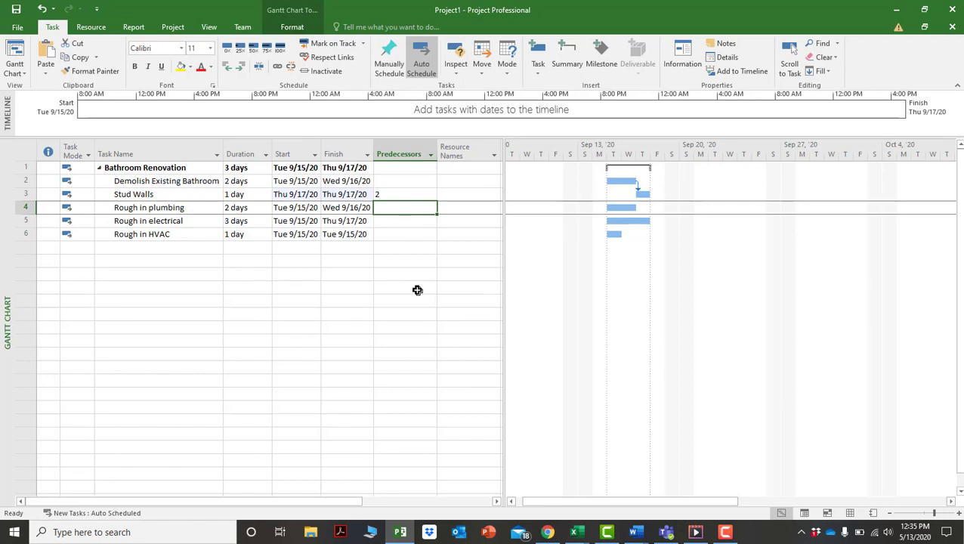
Enter predecessors 3, 4 and 5 for Rough in plumbing, electrical and HVAC.
type("3")
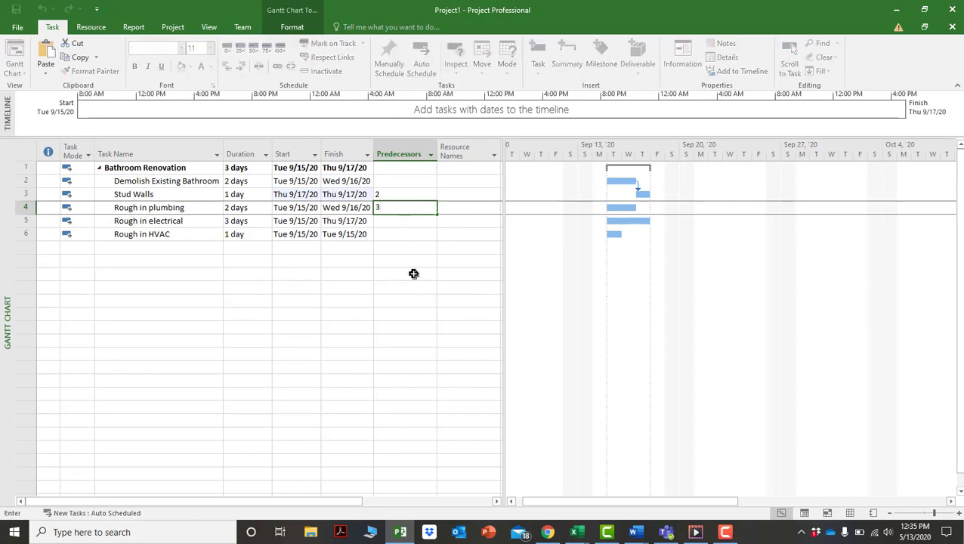
left_click(414, 272)
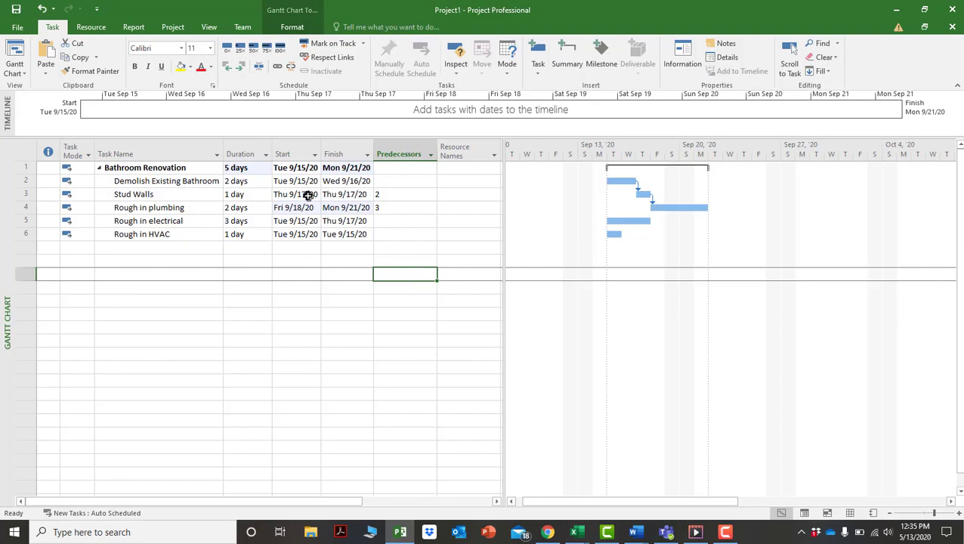
left_click(401, 220)
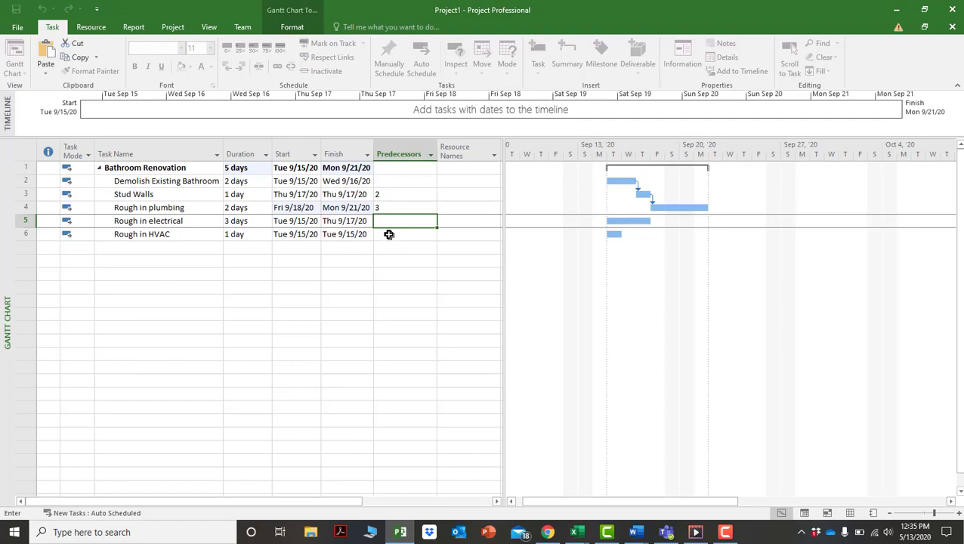
key("Return")
type("5")
key("Return")
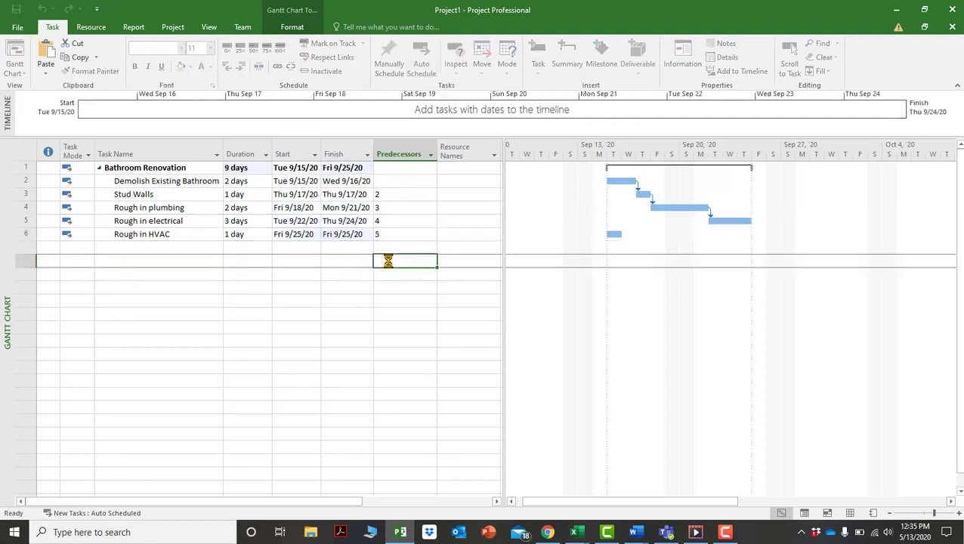
Clear the three rough-in tasks' predecessors and select Stud Walls through Rough in HVAC.
left_click(391, 209)
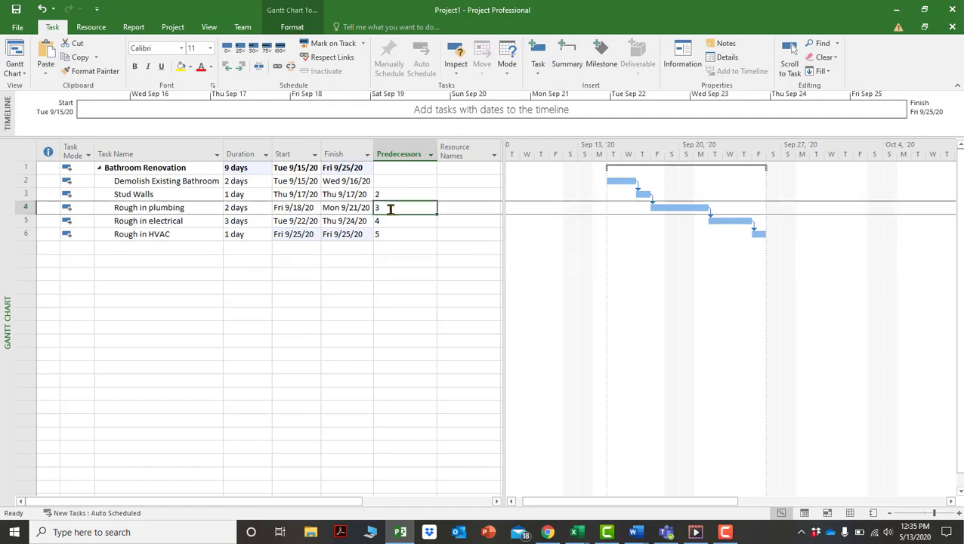
key("BackSpace")
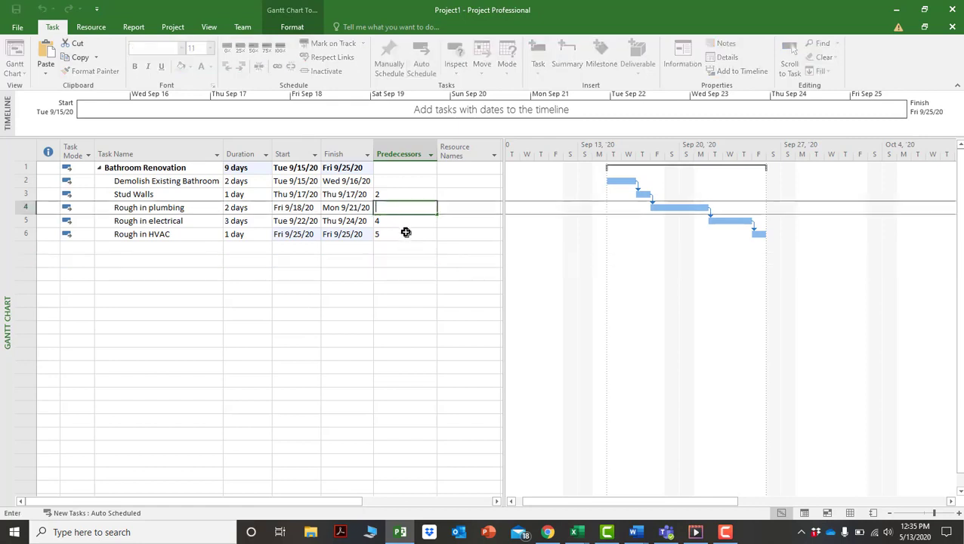
key("Return")
key("BackSpace")
key("Return")
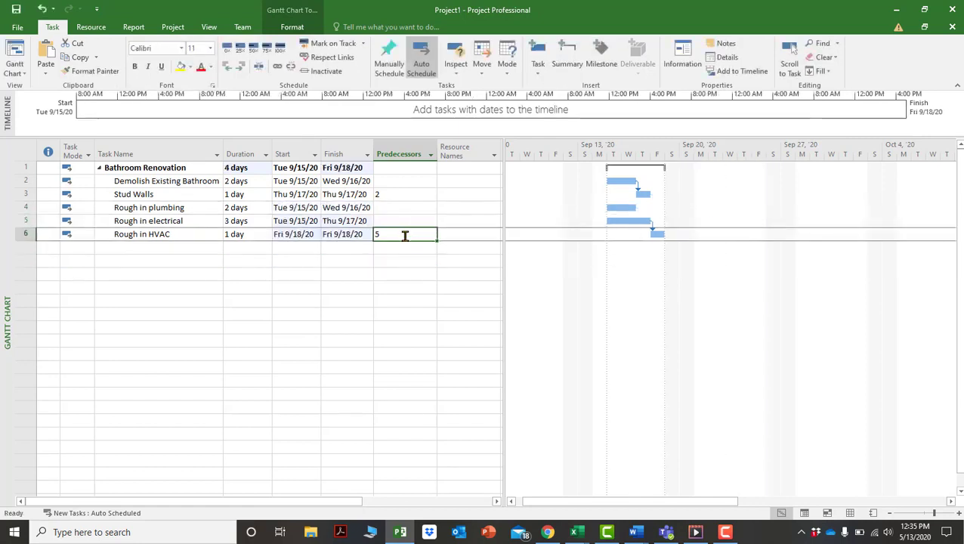
key("BackSpace")
key("Return")
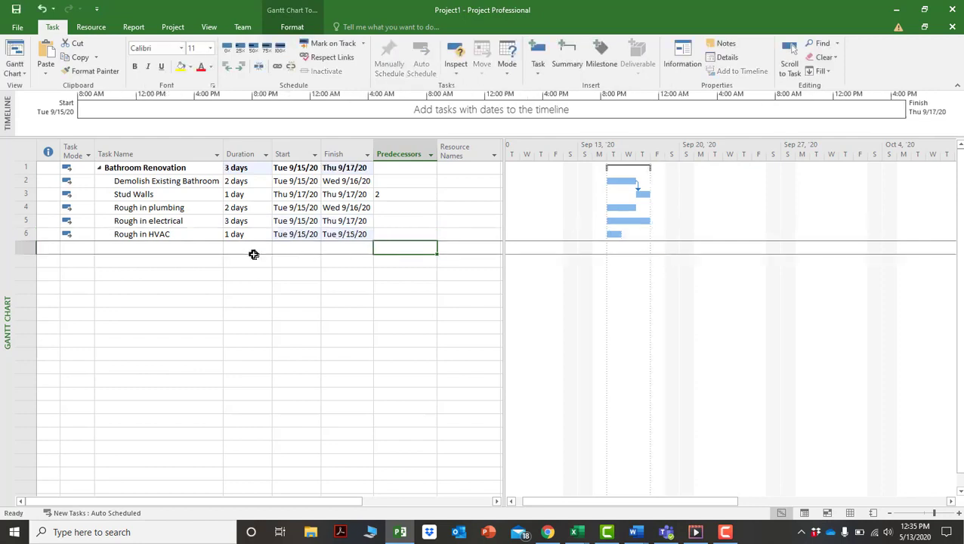
left_click_drag(23, 194, 40, 237)
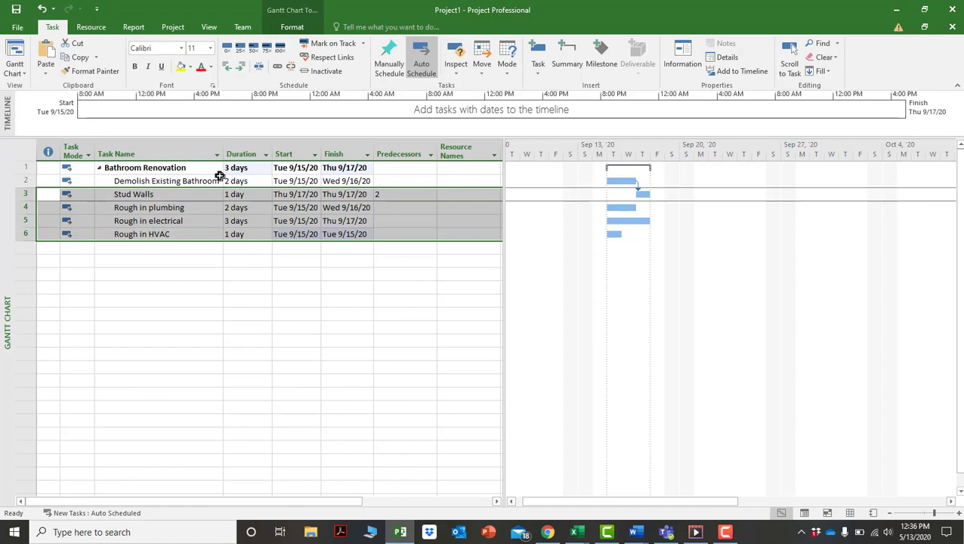
Link Stud Walls through Rough in HVAC finish-to-start so the project ends Fri 9/25/20.
left_click(277, 68)
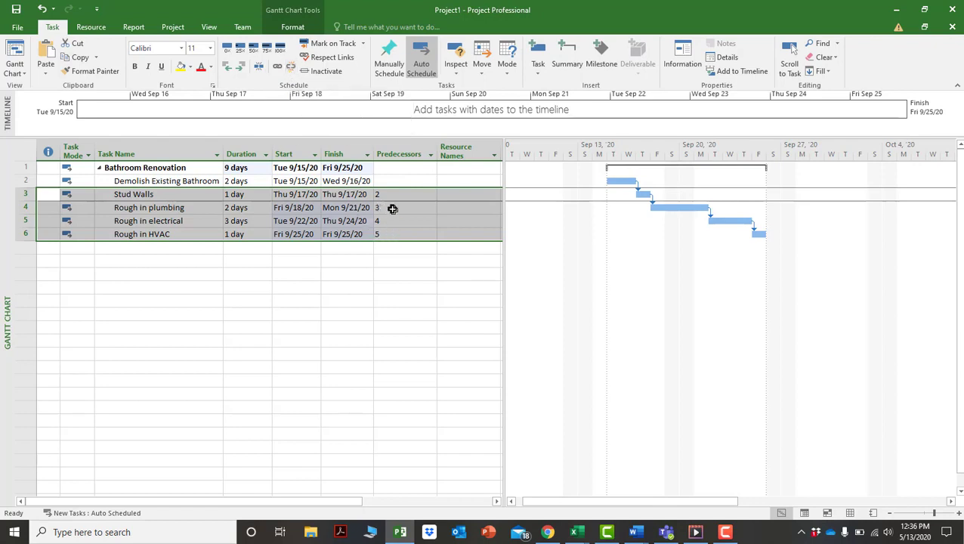
left_click(291, 67)
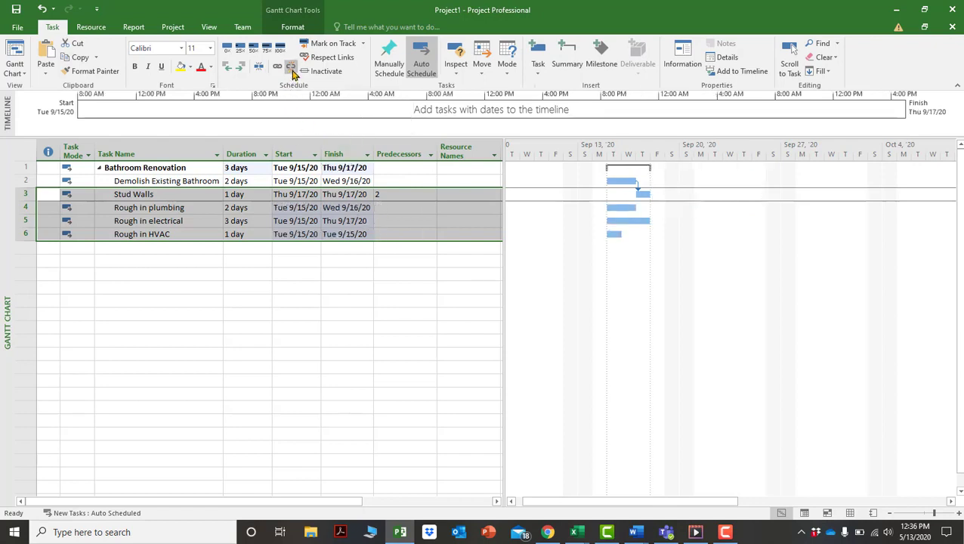
left_click(283, 69)
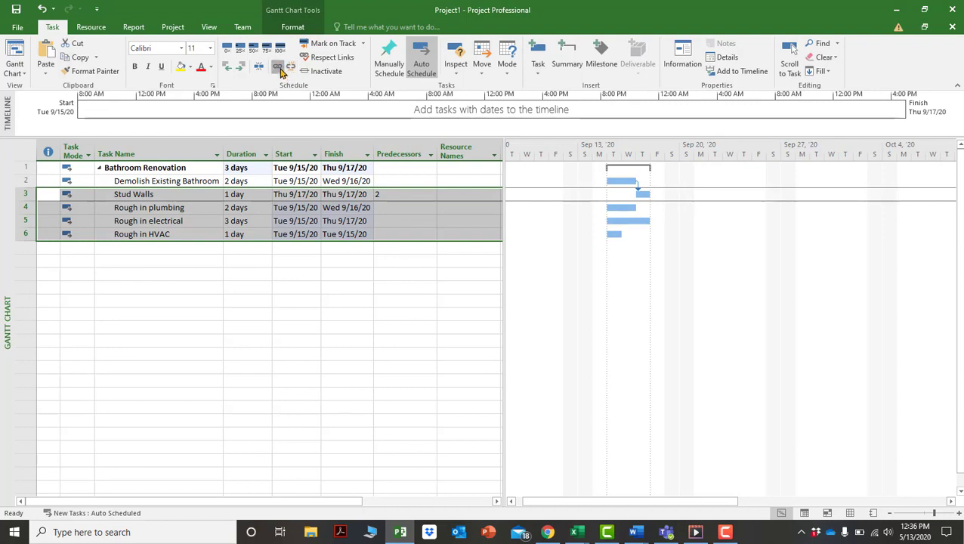
left_click(291, 68)
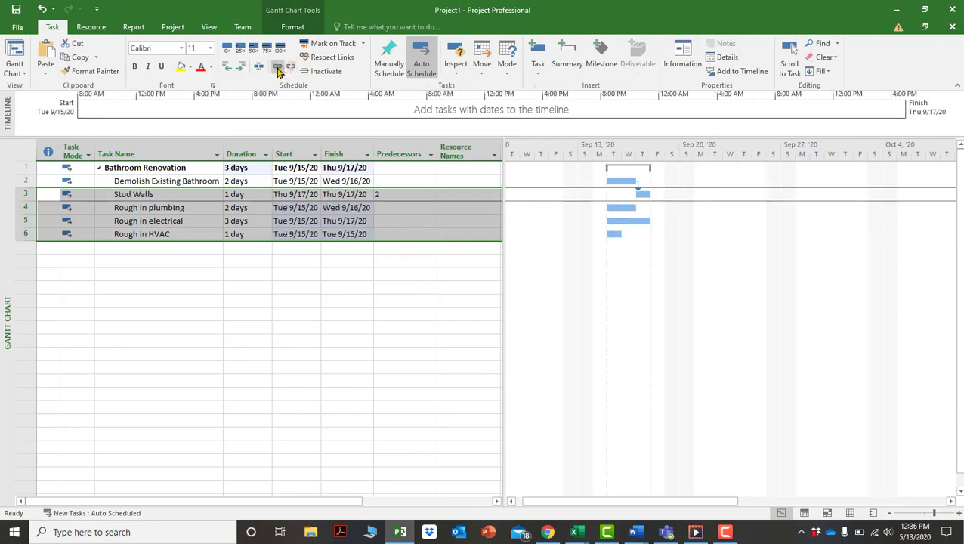
left_click(279, 69)
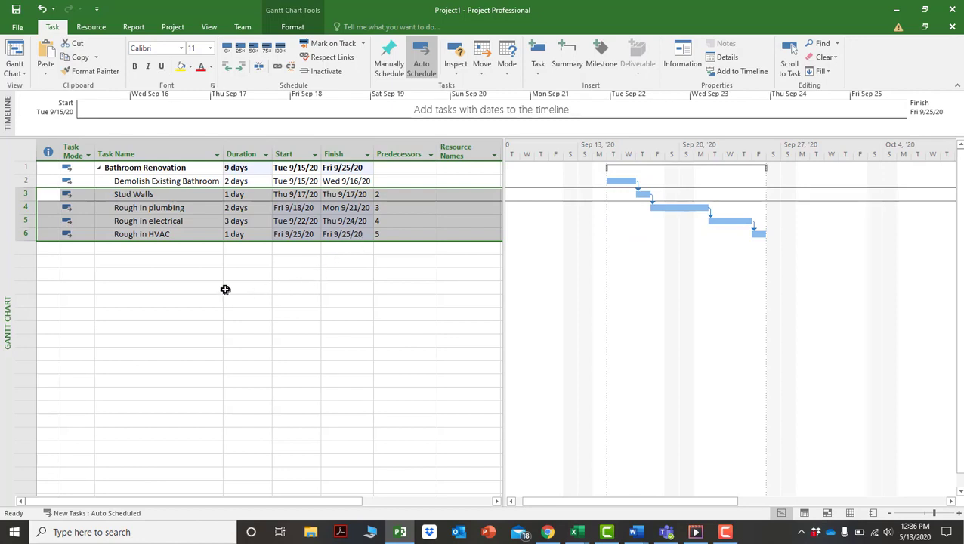
Add task 7, Building system inspections, with a 3-day duration.
left_click(139, 252)
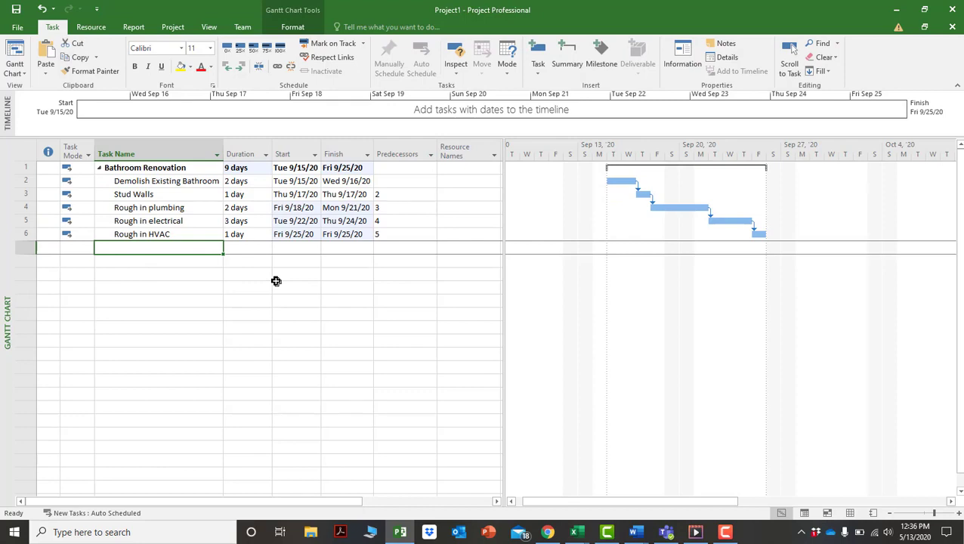
type("Building")
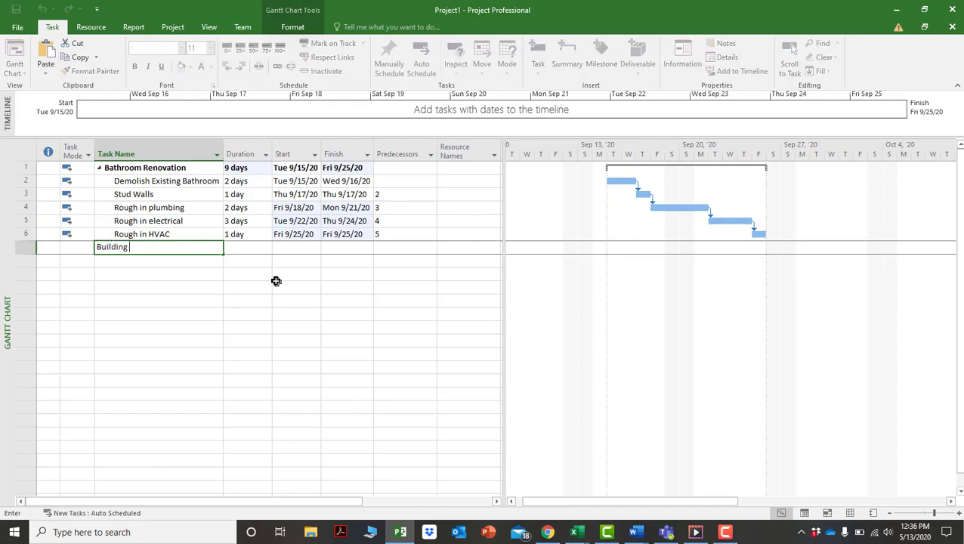
type(" system inspection")
key("Tab")
type("3")
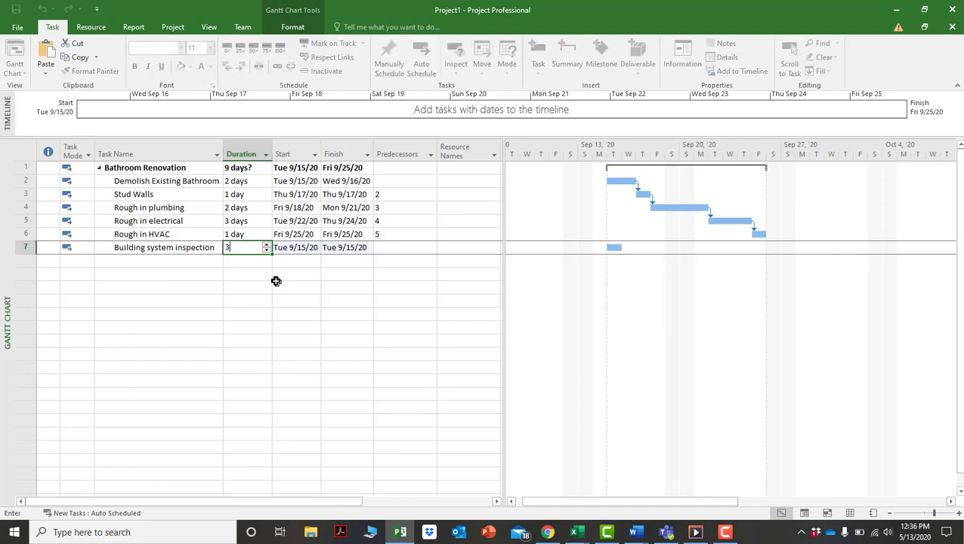
key("Tab")
key("Tab")
key("Tab")
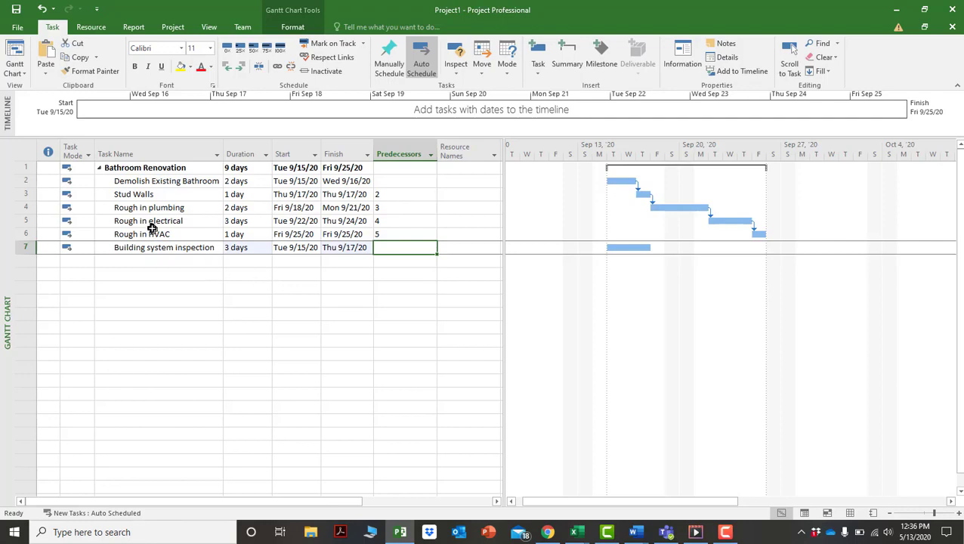
left_click(160, 249)
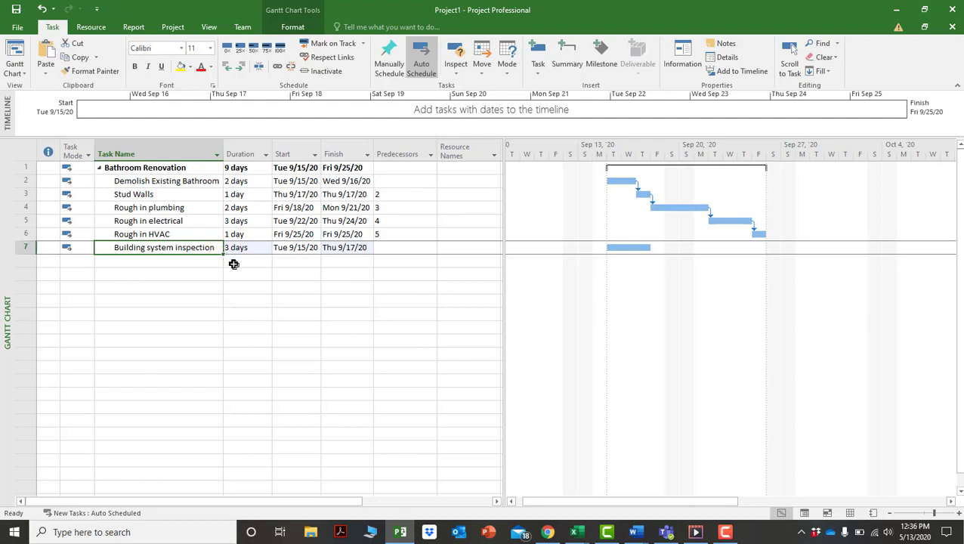
left_click(217, 253)
type("s")
key("Return")
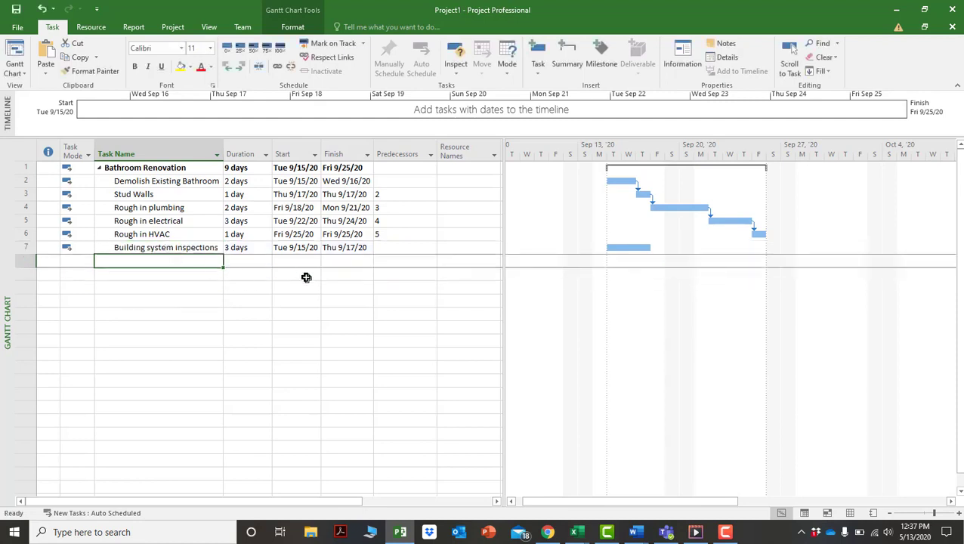
Add Building system inspections approved as task 8 and widen the Task Name column.
type("Building s")
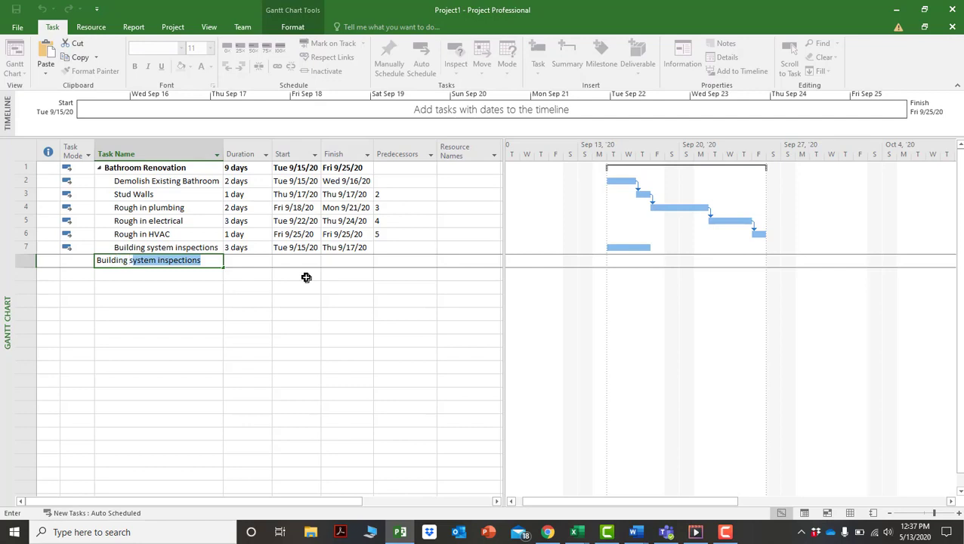
type("ystem inspec")
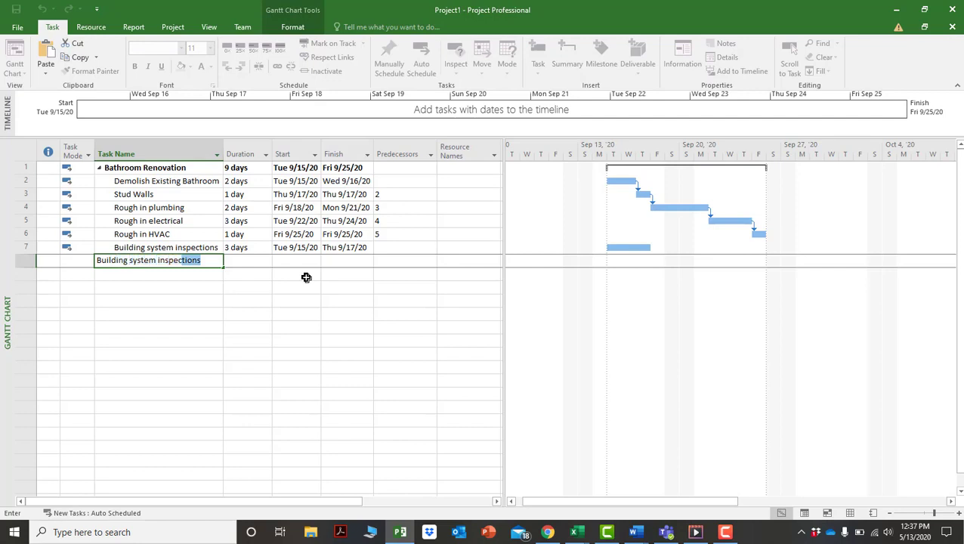
type("tions approved")
key("Return")
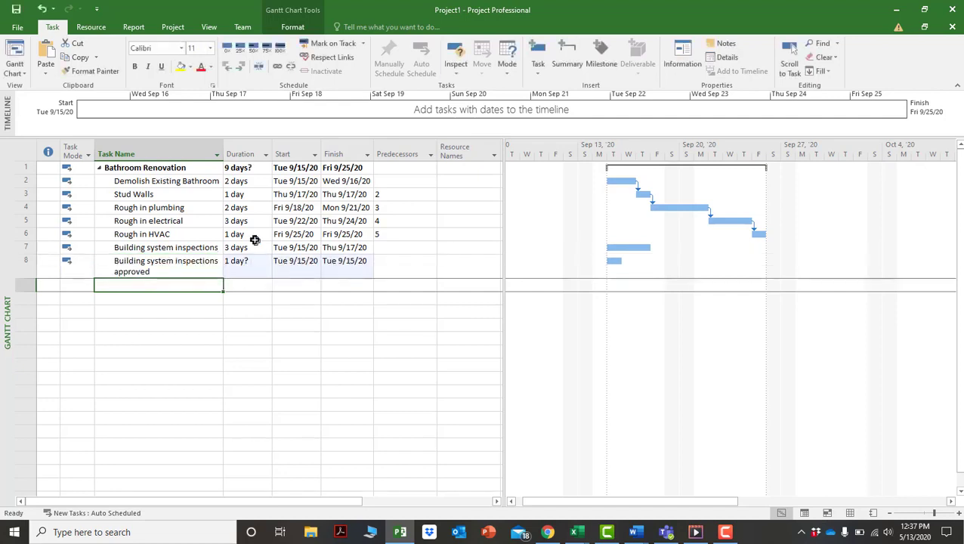
left_click_drag(222, 160, 269, 154)
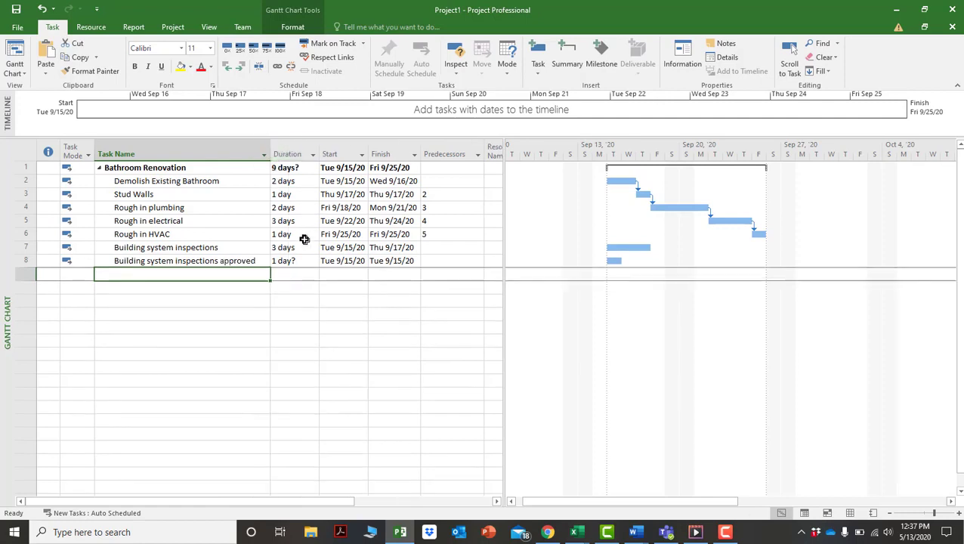
Enter 4,5,6 as Building system inspections' predecessors, moving the project finish to Wed 9/30/20.
left_click(291, 263)
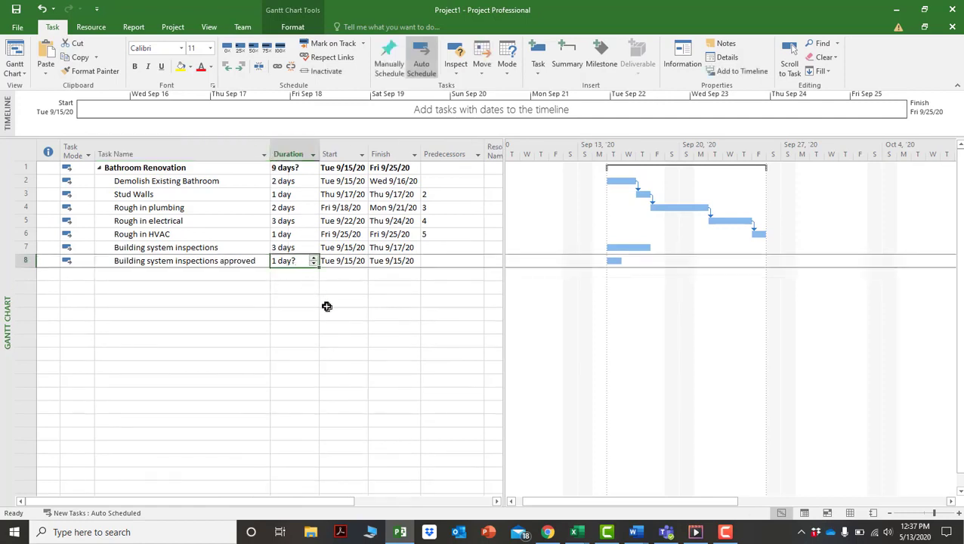
double_click(438, 248)
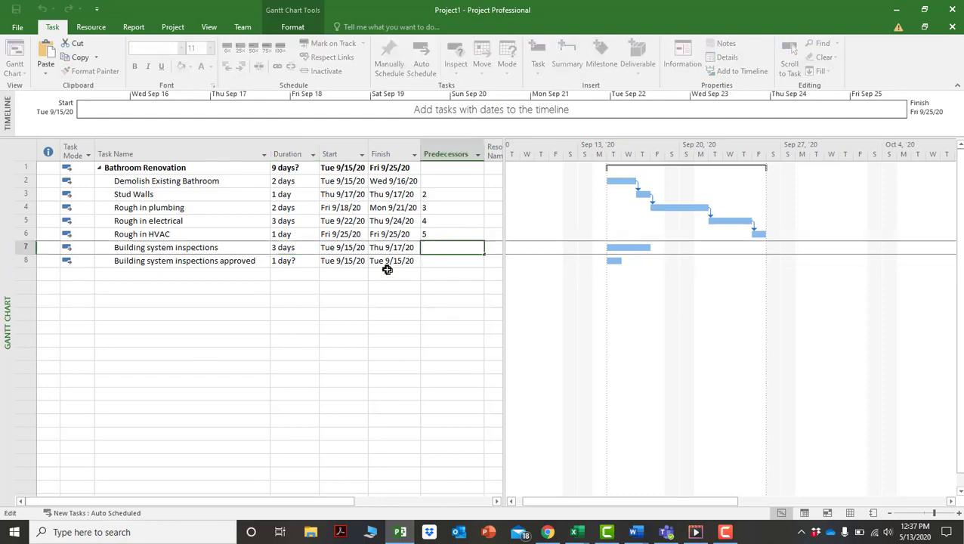
type("4,5,6")
key("Return")
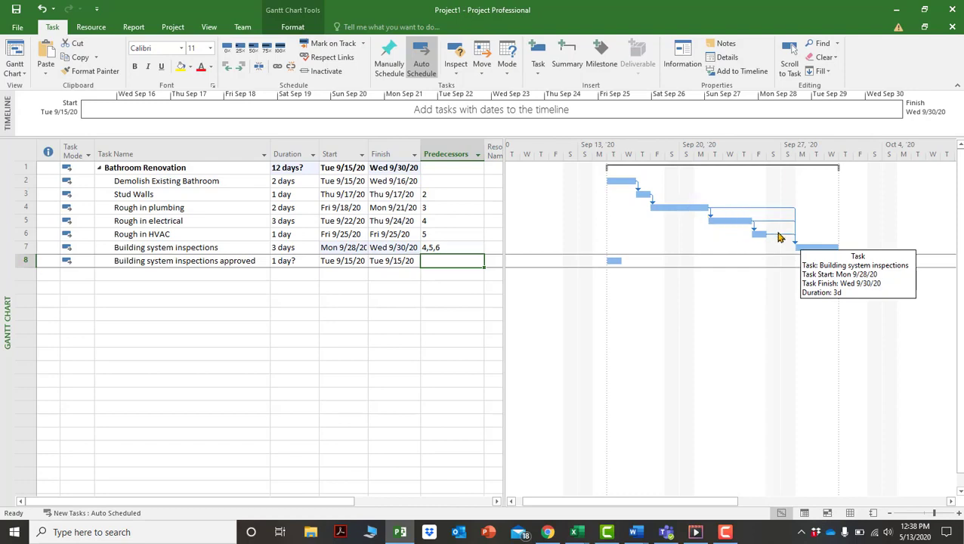
left_click(463, 248)
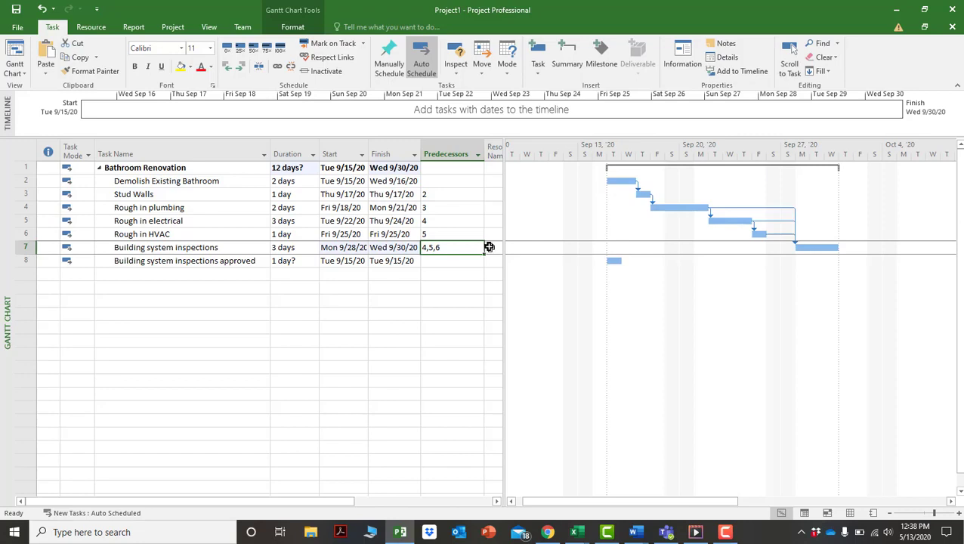
Replace the inspection task's predecessors 4,5,6 with only task 6, Rough in HVAC.
key("BackSpace")
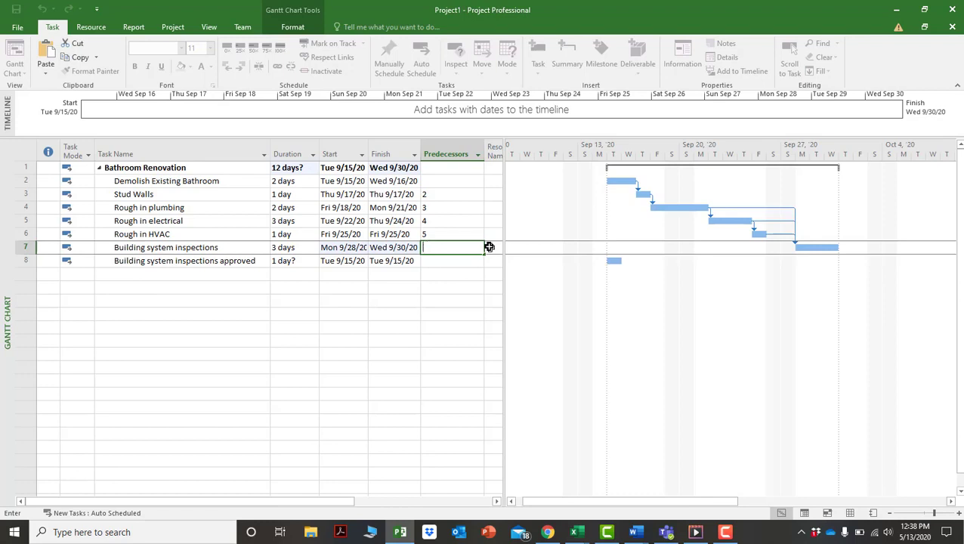
type("6")
key("Return")
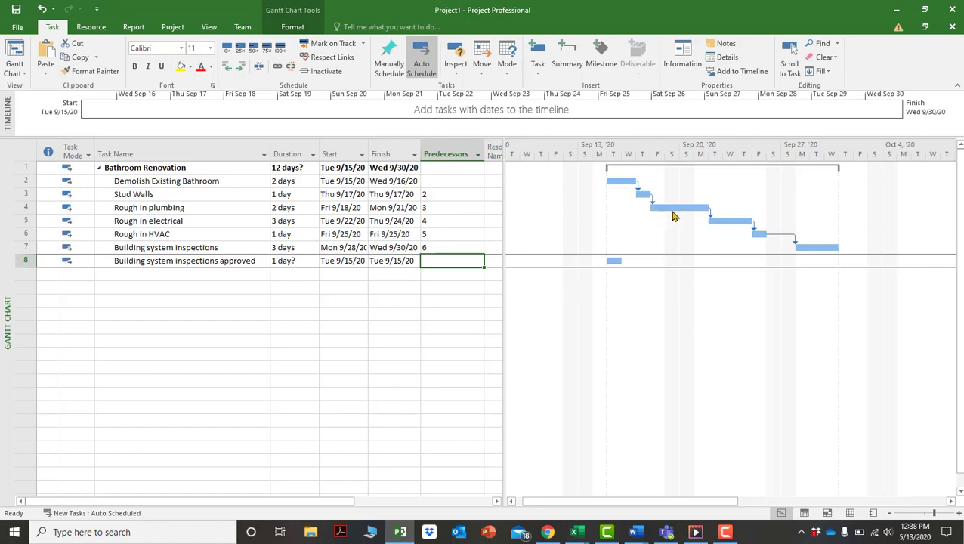
mouse_move(721, 222)
left_click(433, 251)
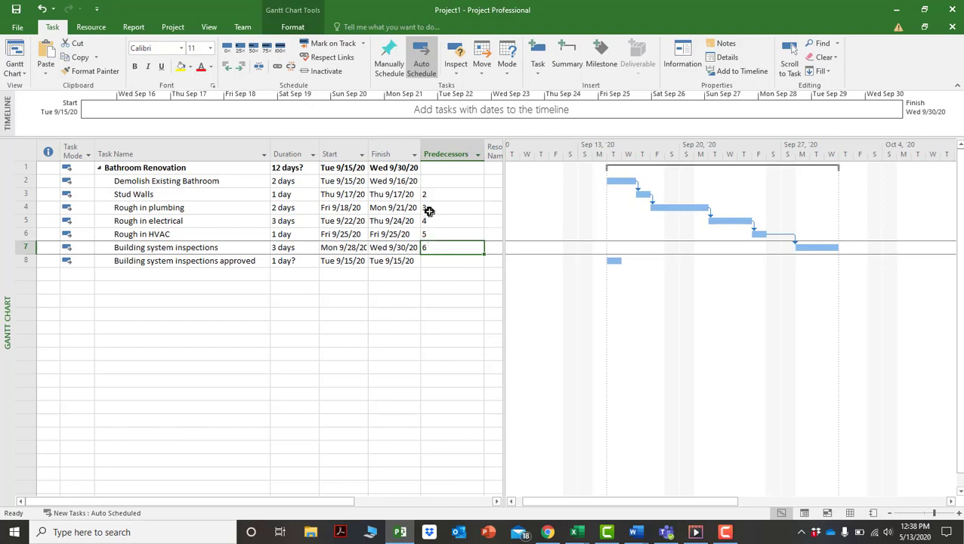
Clear the predecessors of Rough in electrical, Rough in HVAC and Building system inspections.
left_click(429, 221)
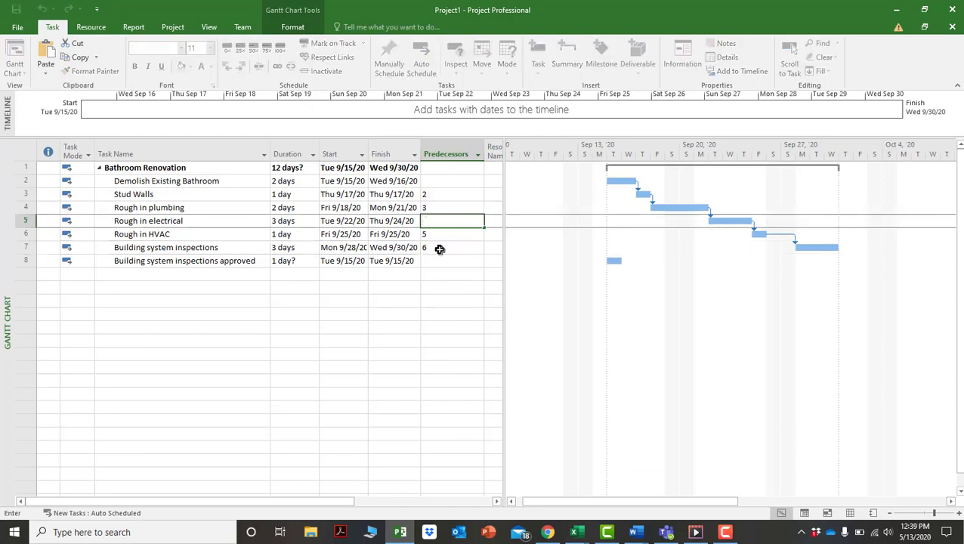
key("Return")
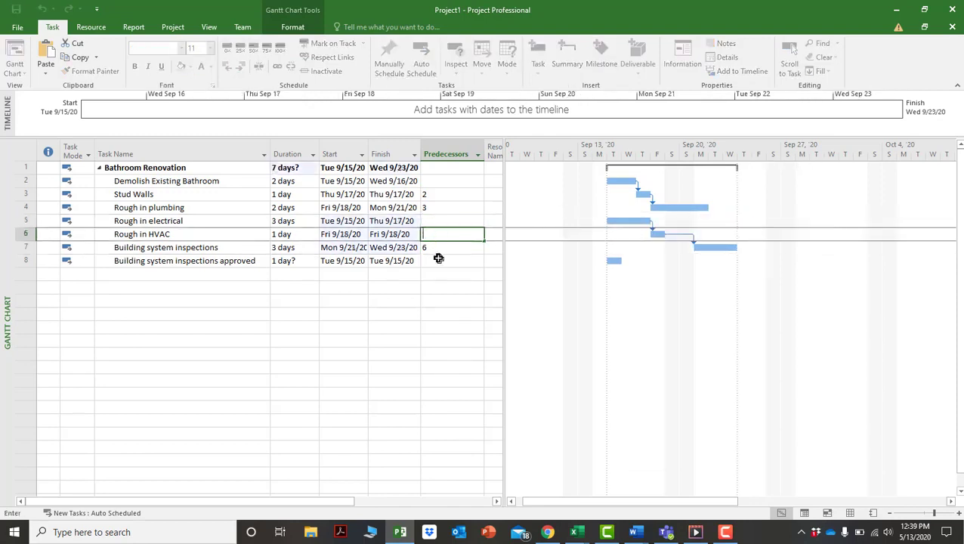
key("Return")
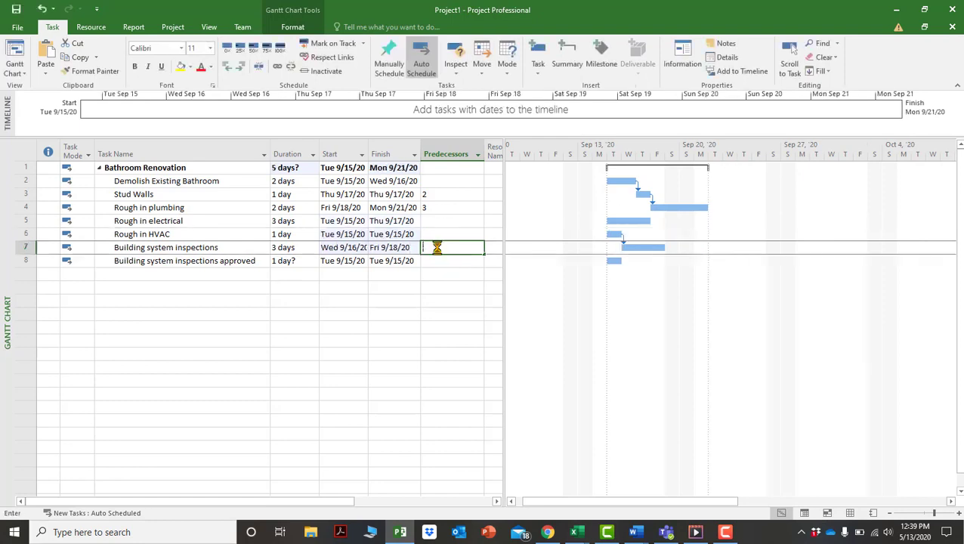
key("BackSpace")
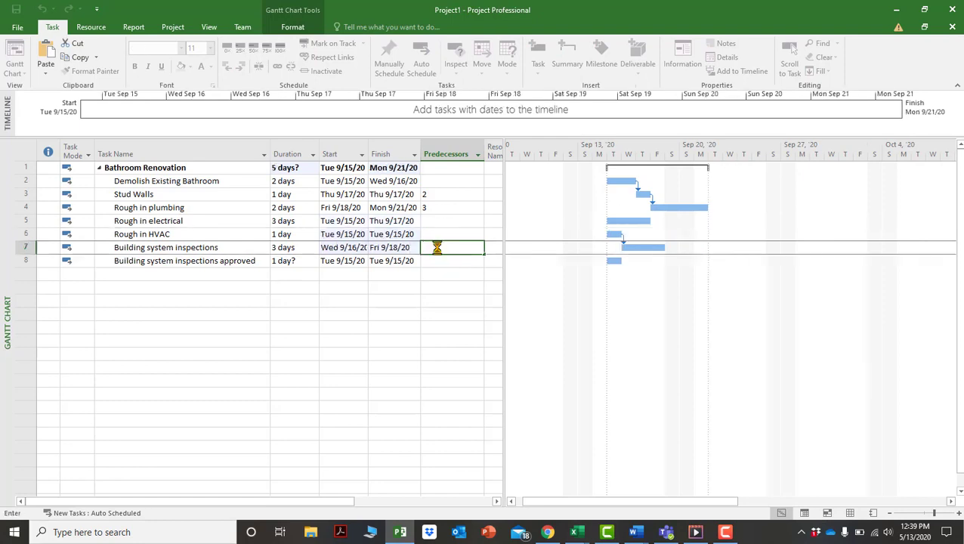
left_click(445, 288)
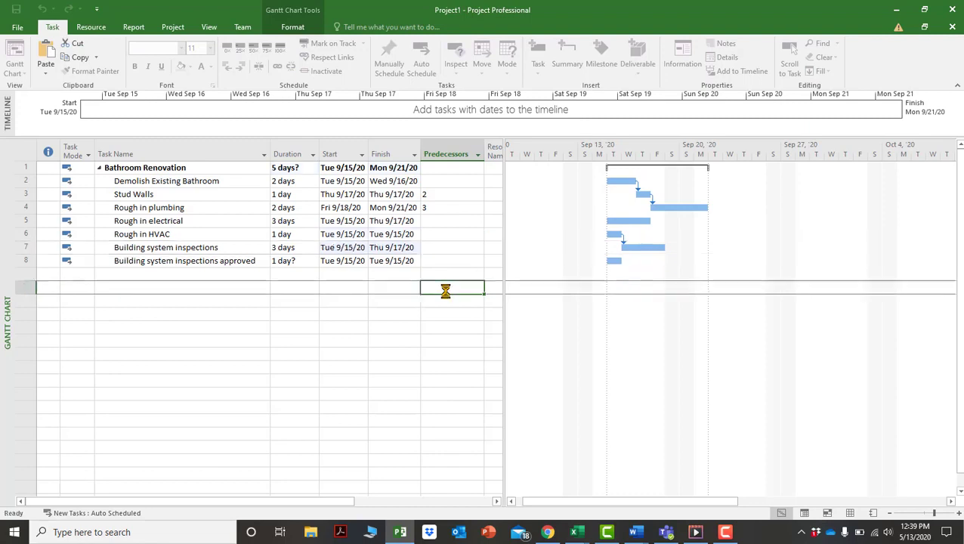
Make Rough in electrical and Rough in HVAC both follow Stud Walls, task 3.
left_click(430, 219)
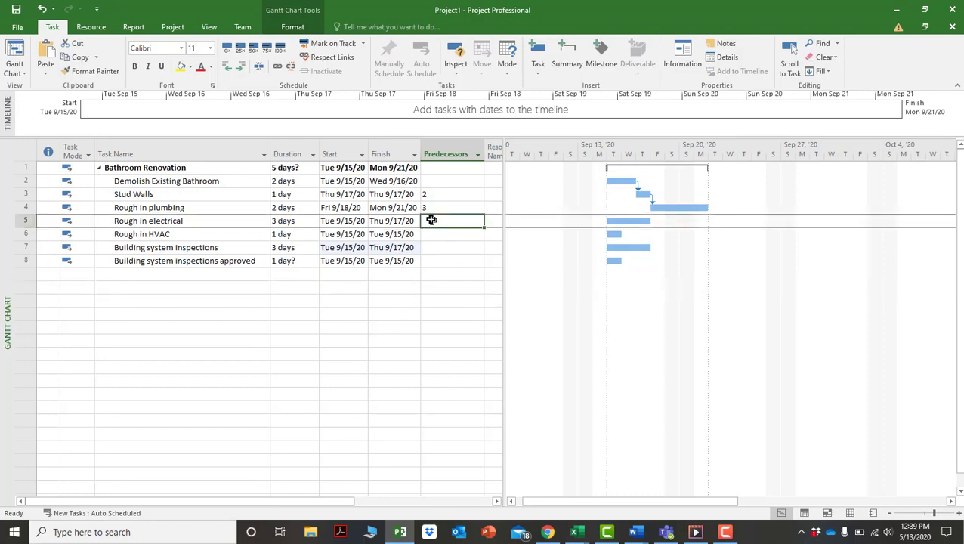
type("3")
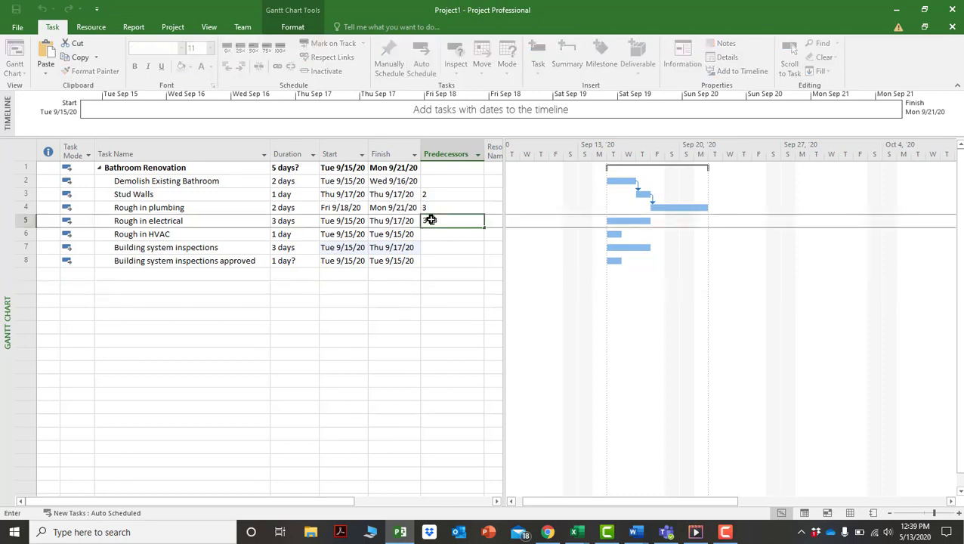
key("Return")
type("3")
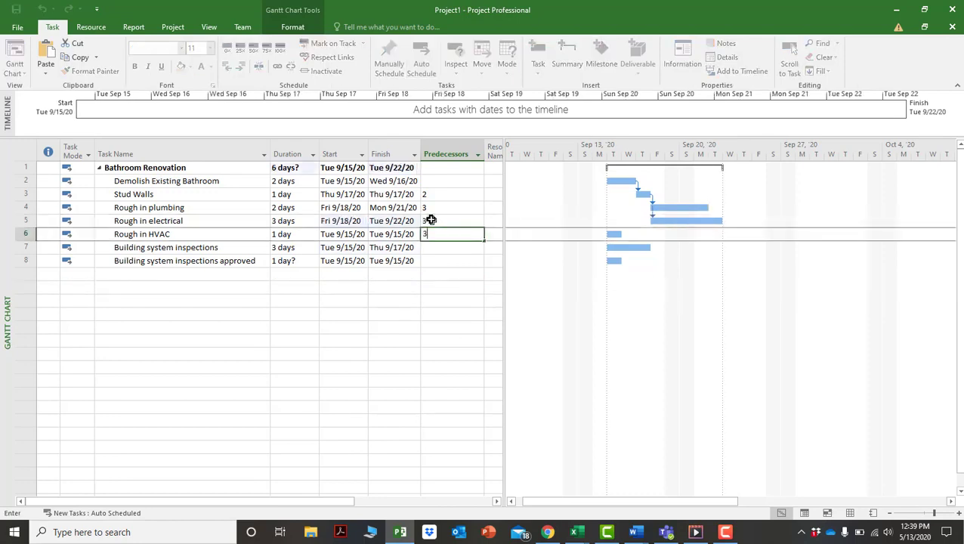
key("Return")
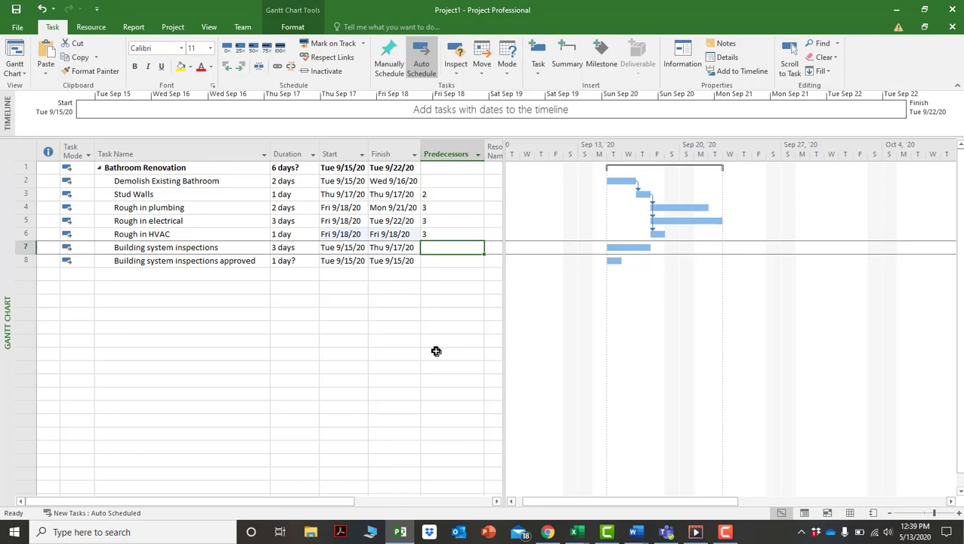
Set inspections' predecessors to 4,5,6 and the approval task's predecessor to 7.
type("4,")
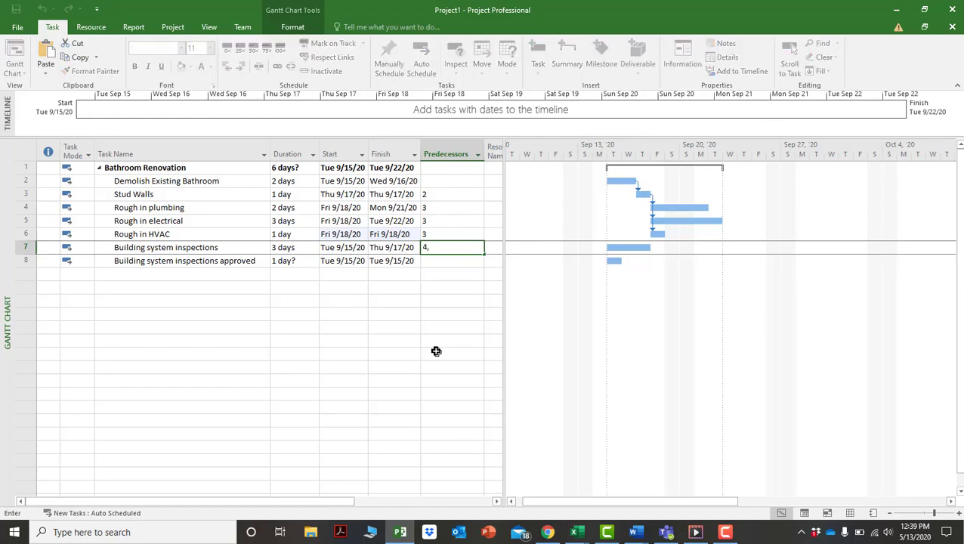
type("5,6")
key("Return")
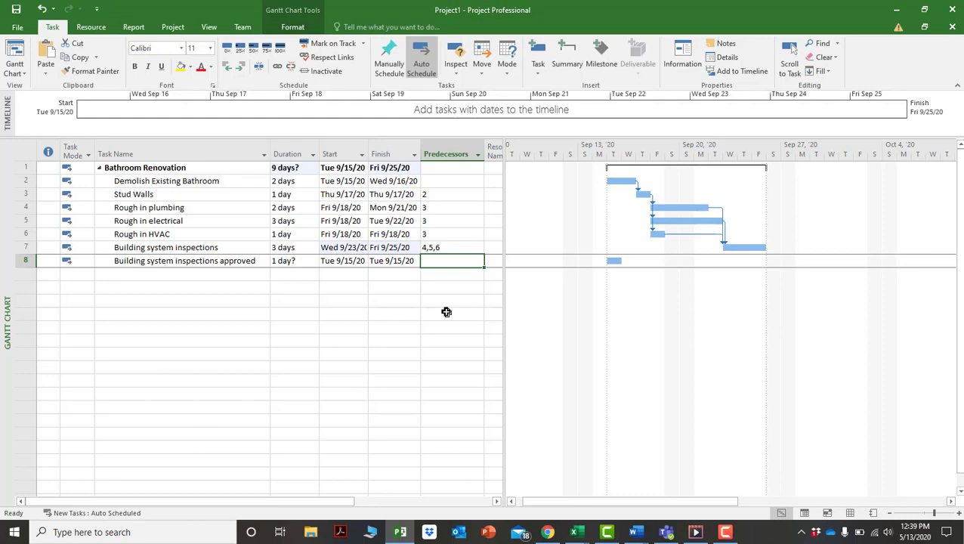
type("7")
key("Return")
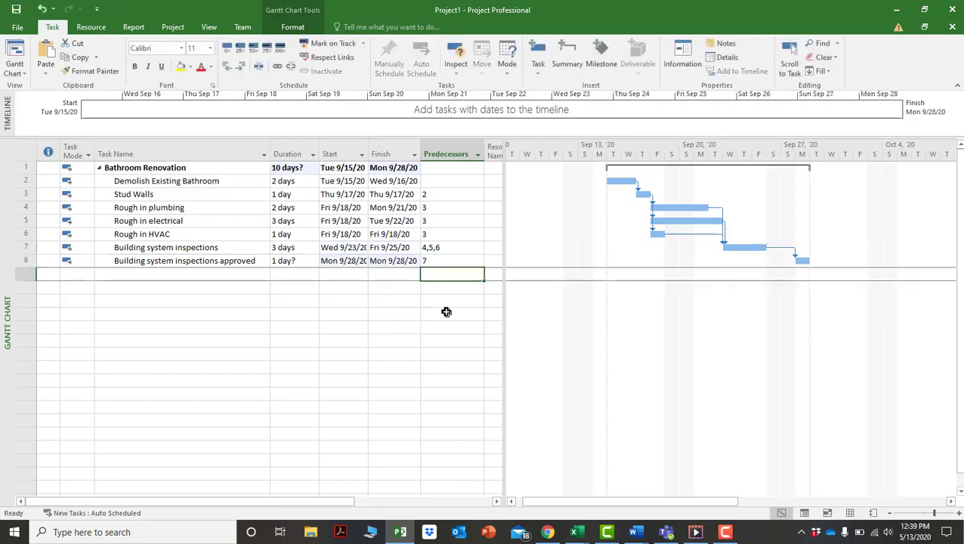
Give Building system inspections approved a 0-day duration, making it a milestone on Fri 9/25/20.
key("Down")
key("Down")
key("Down")
left_click(362, 320)
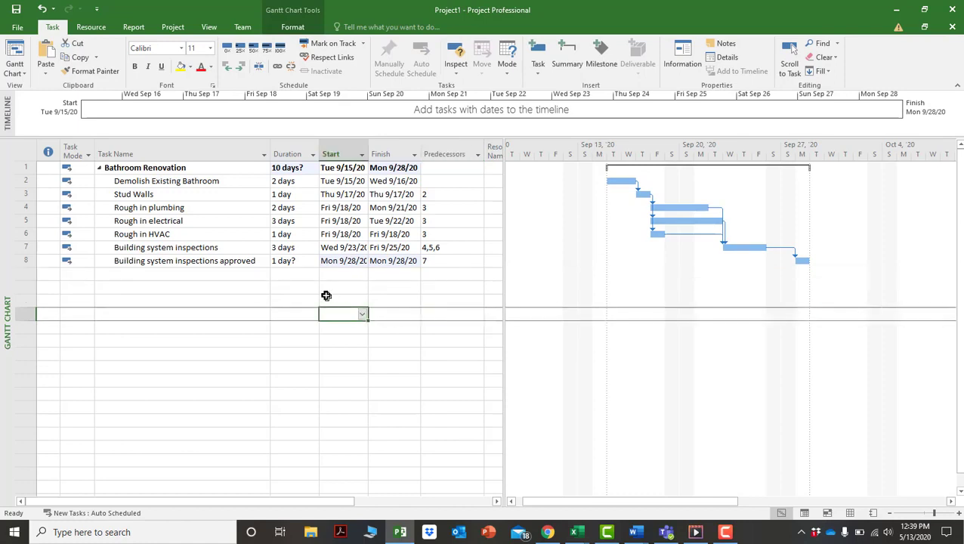
left_click(296, 264)
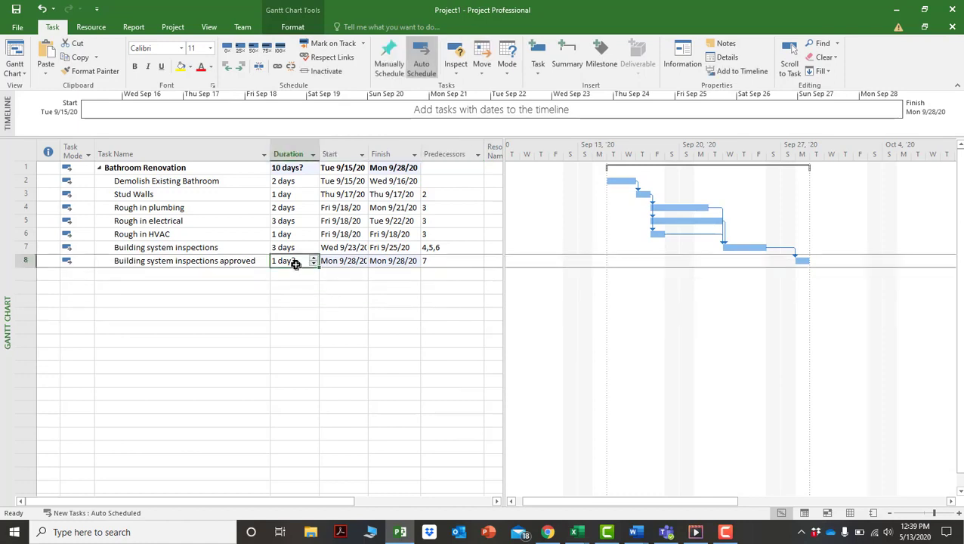
left_click(246, 323)
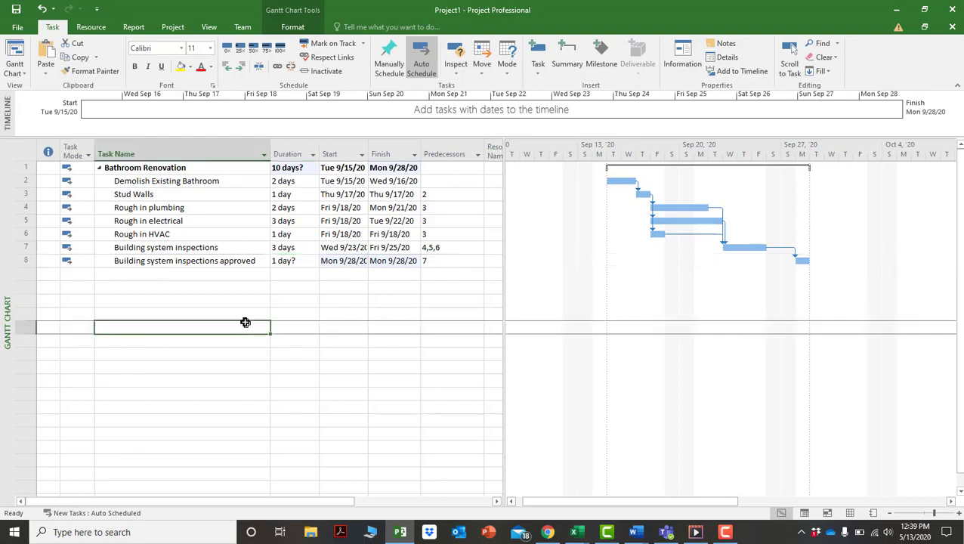
left_click(308, 263)
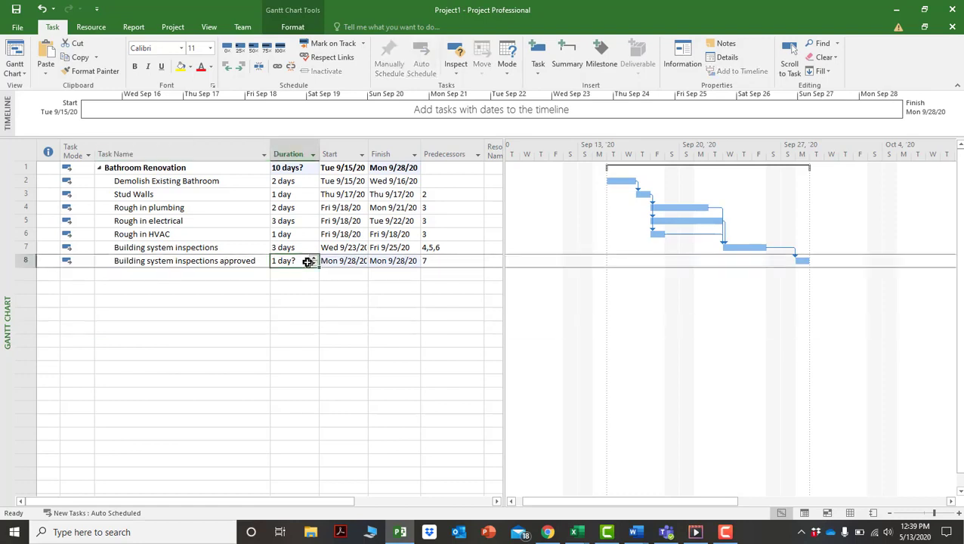
type("0")
key("Return")
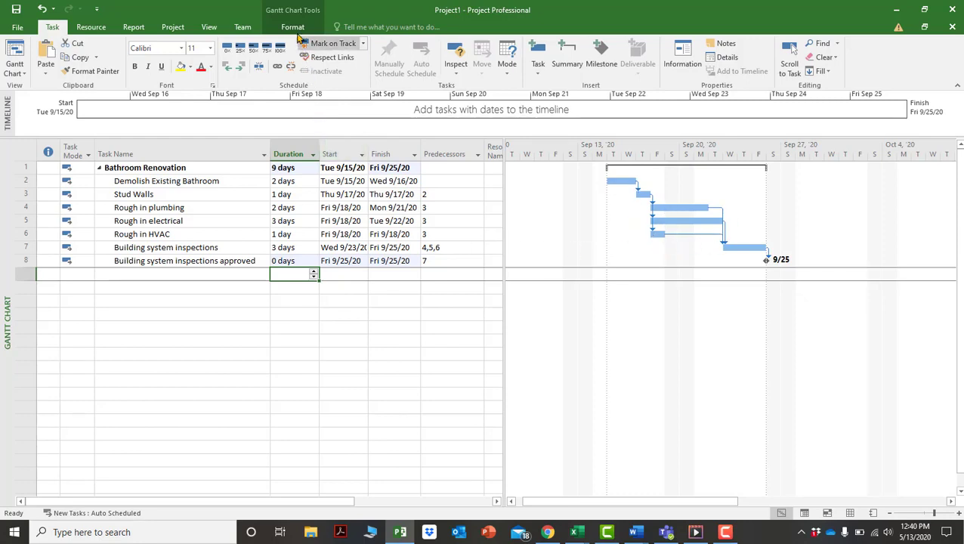
Turn on Critical Tasks in the Gantt Chart Format options so the critical path shows red.
left_click(208, 28)
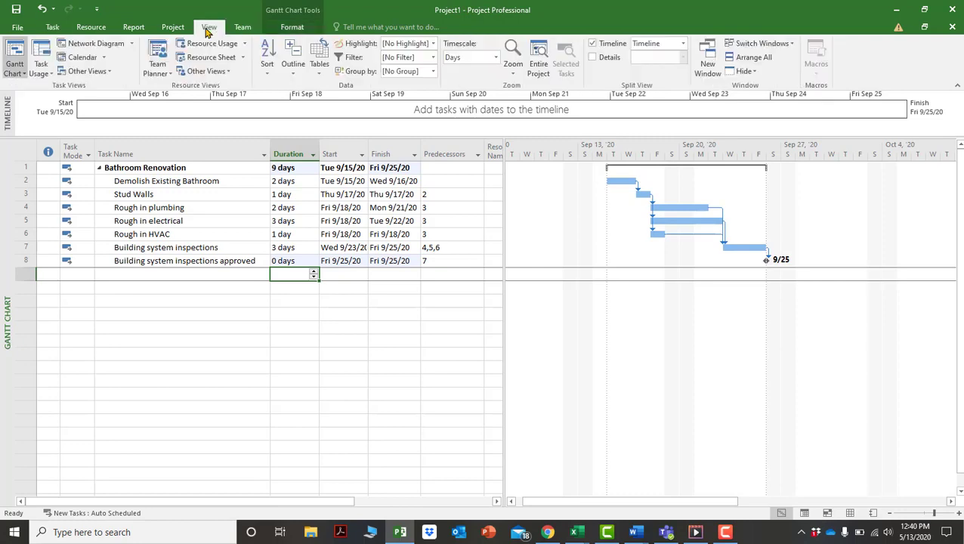
left_click(290, 29)
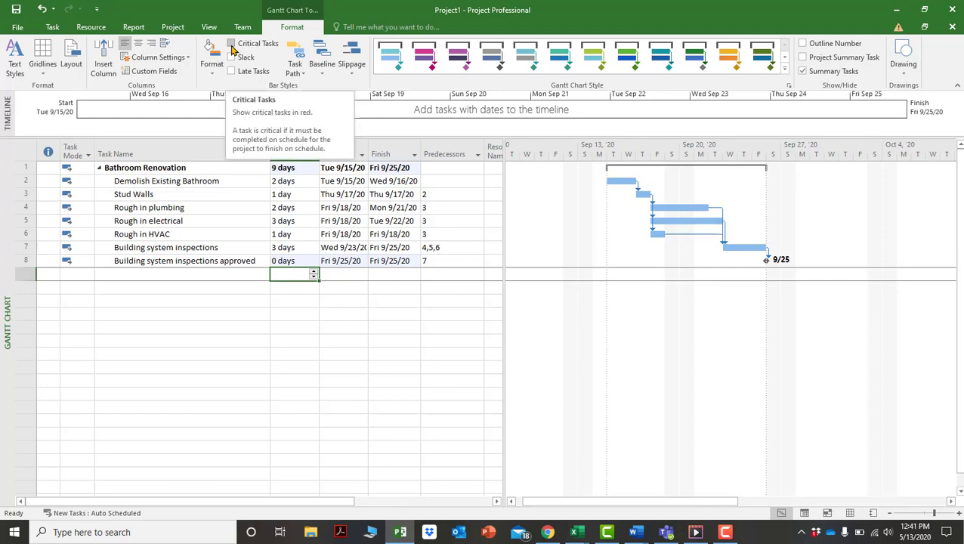
left_click(232, 46)
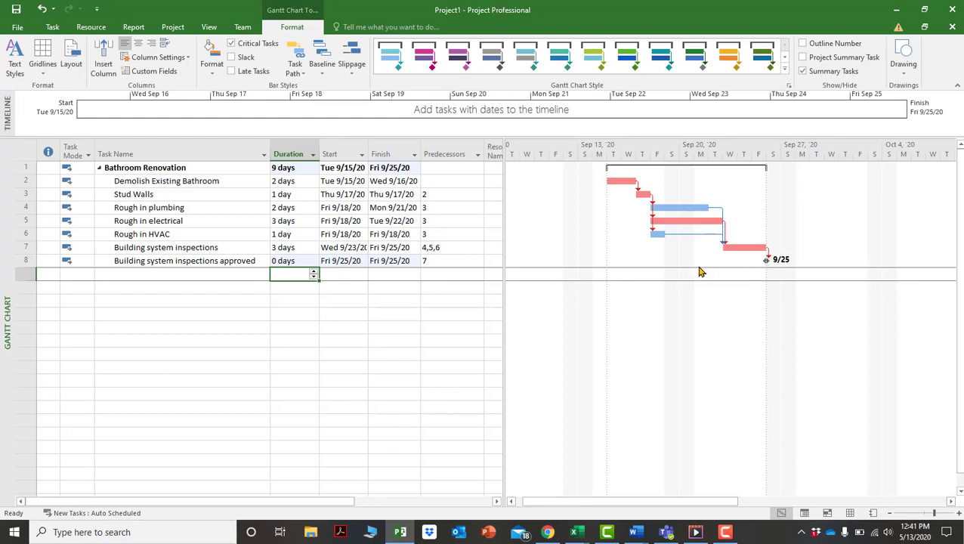
left_click_drag(505, 248, 572, 247)
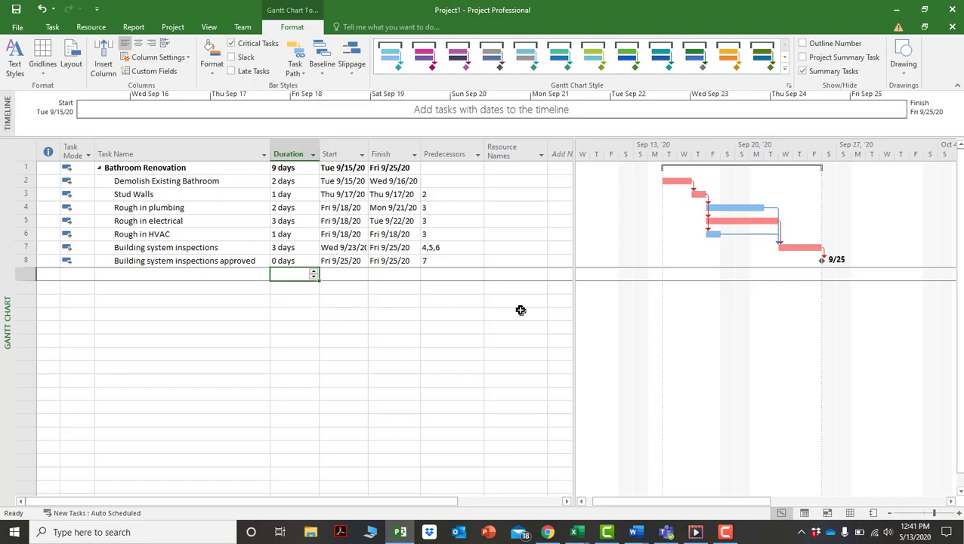
Remove task 5 from Building system inspections' predecessors, leaving 4,6.
left_click(439, 247)
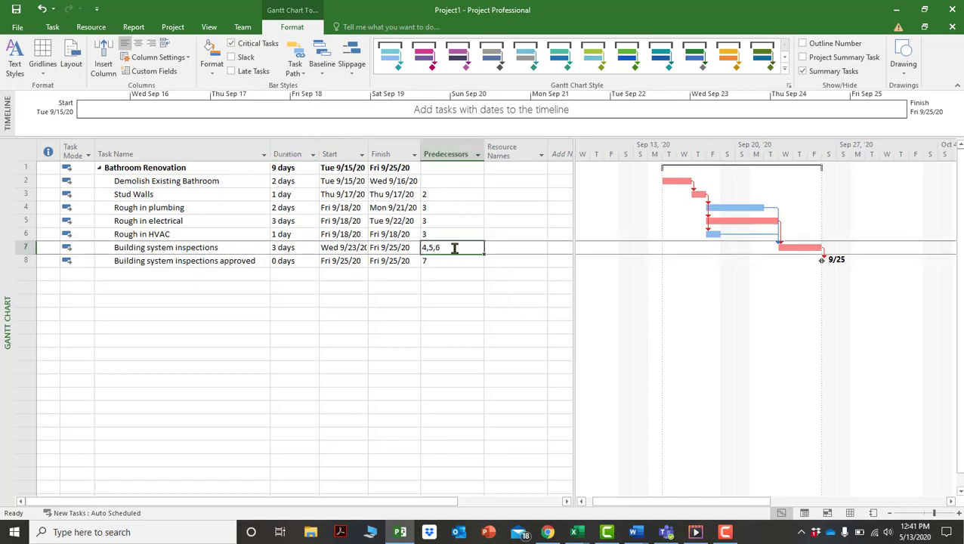
key("F2")
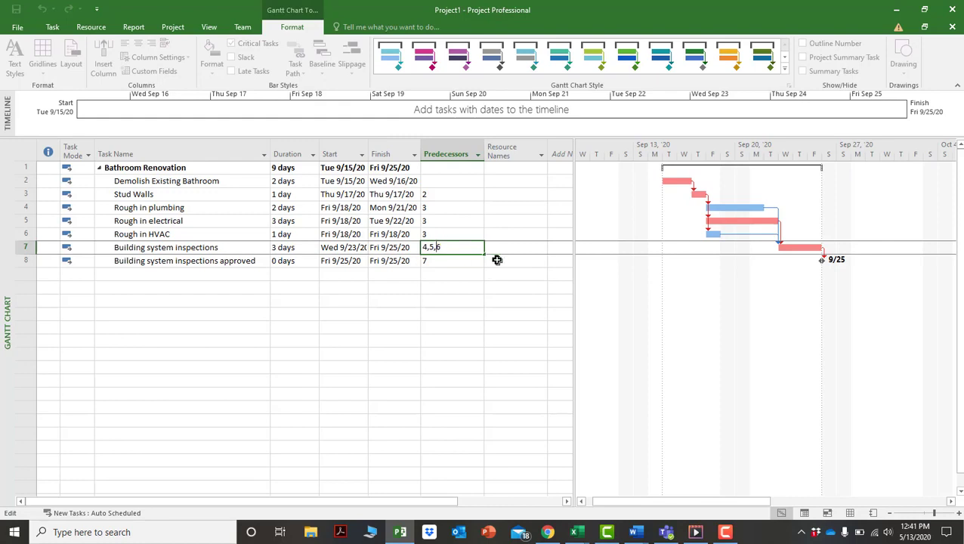
key("BackSpace")
key("BackSpace")
key("Return")
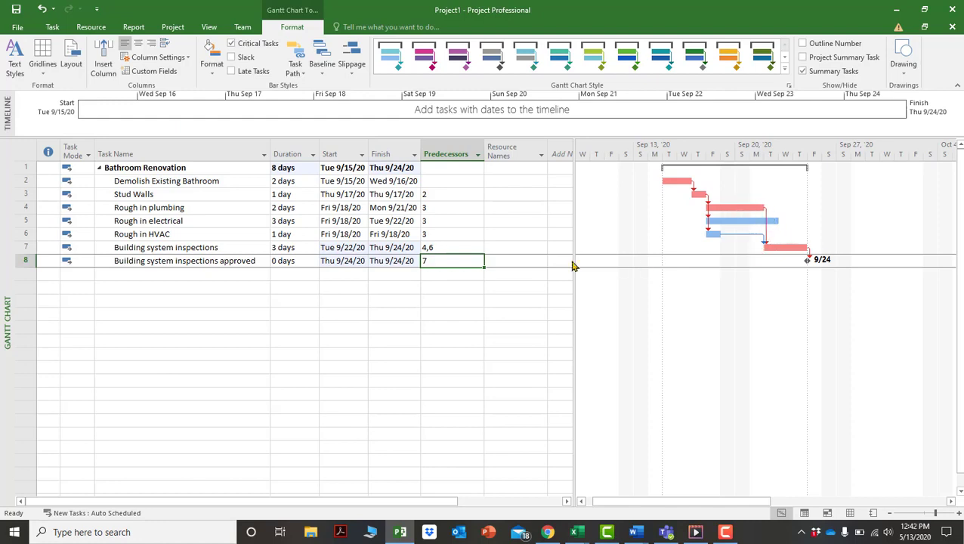
Try Rough in electrical durations of 5 and 6 days, then return it to 3 days.
left_click(305, 231)
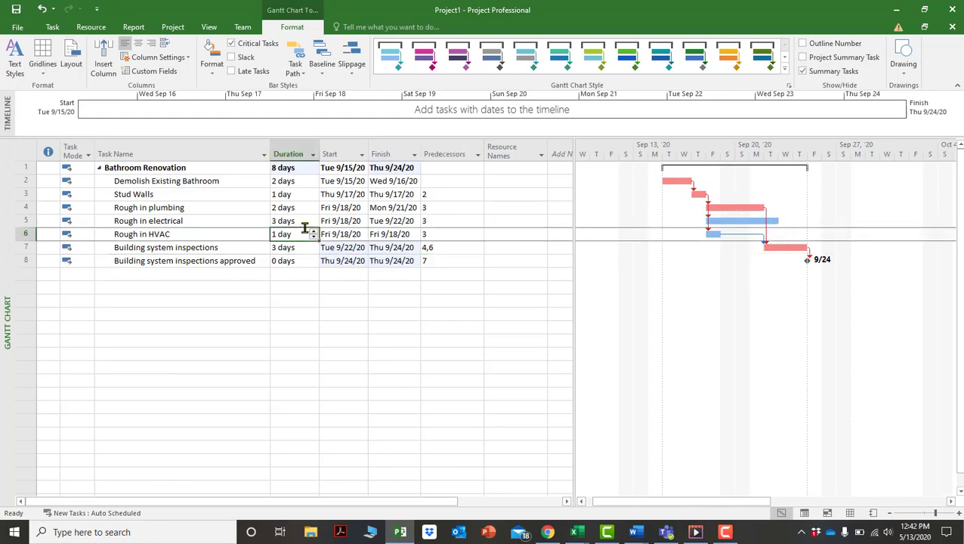
left_click(309, 220)
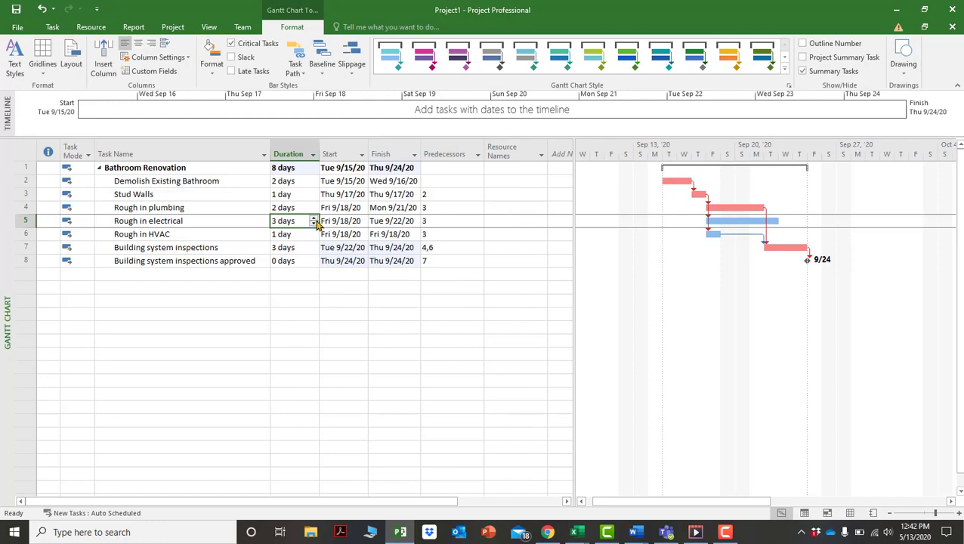
left_click(313, 217)
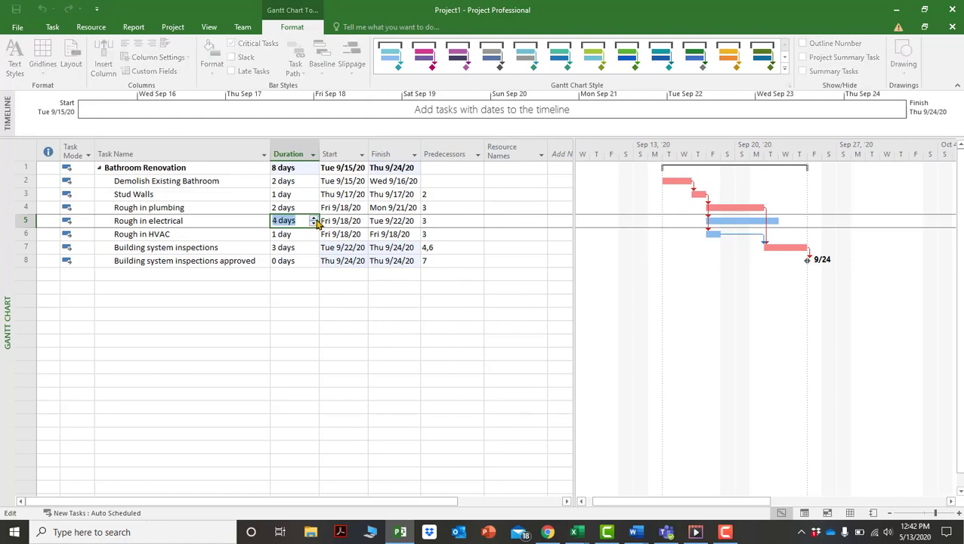
left_click(316, 218)
left_click(262, 301)
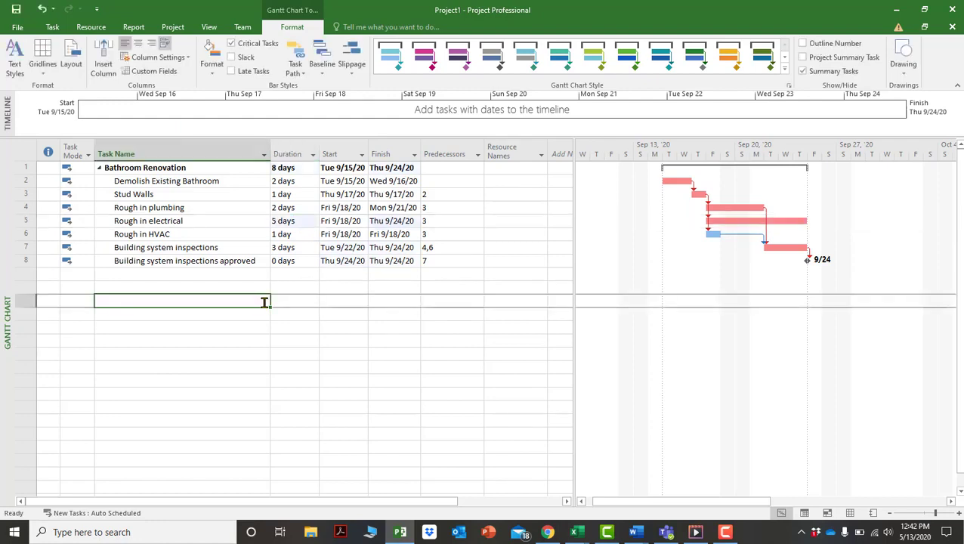
left_click(297, 221)
left_click(313, 217)
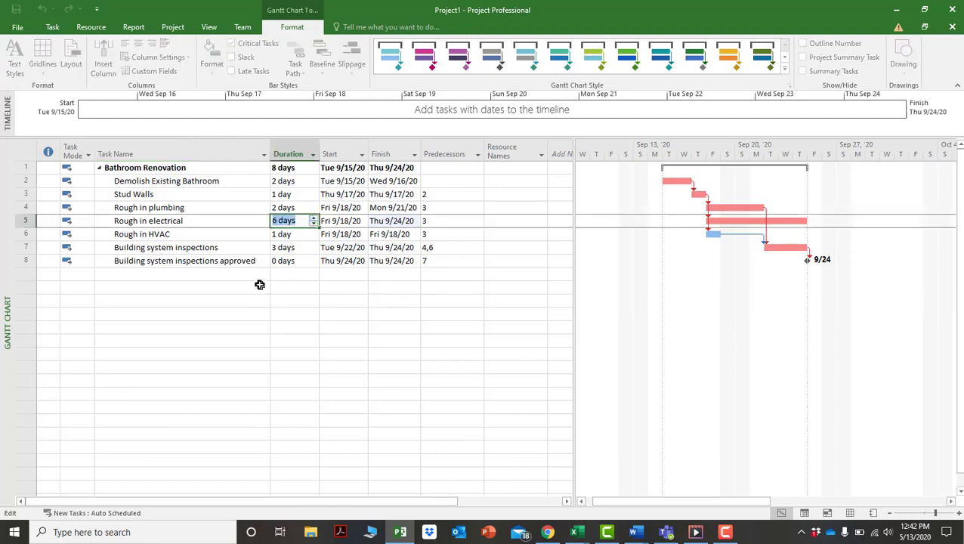
left_click(249, 297)
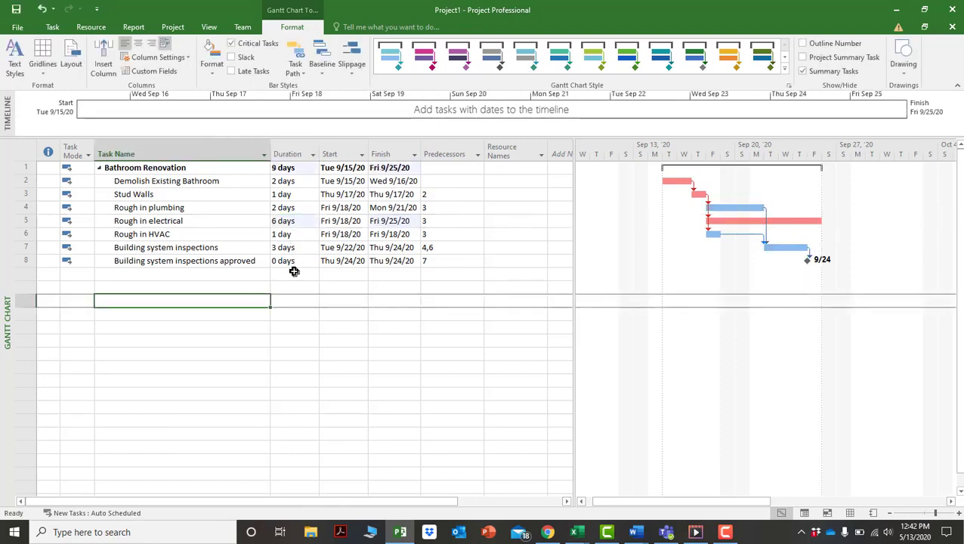
left_click(306, 220)
left_click(314, 224)
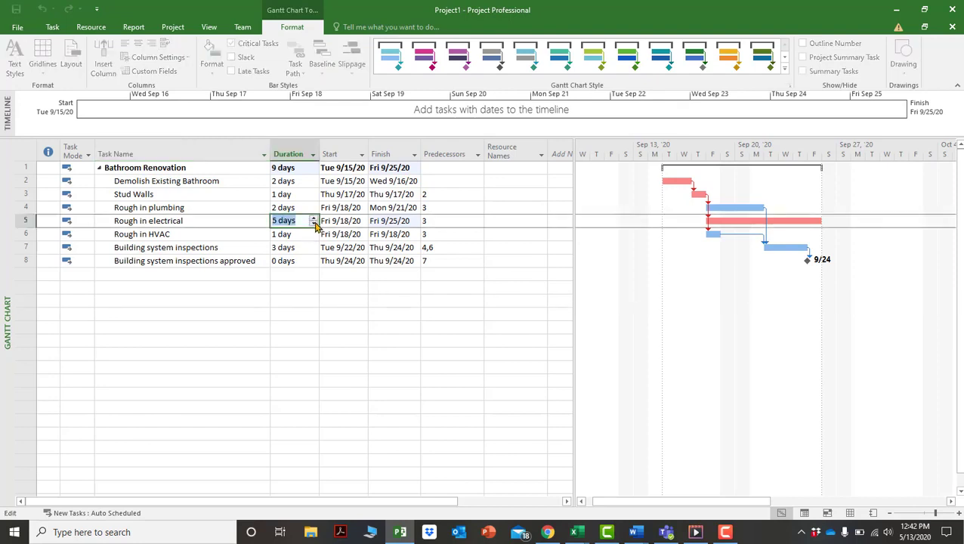
left_click(297, 316)
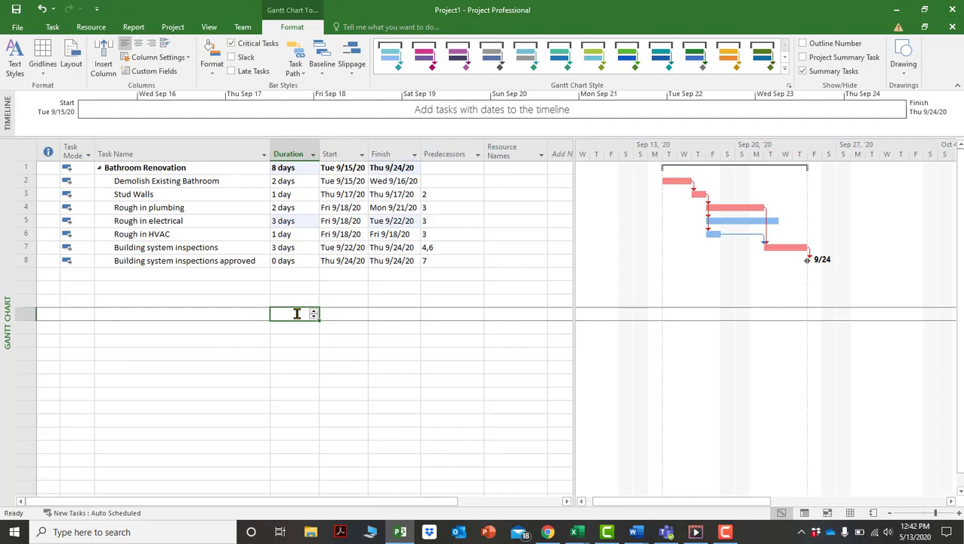
Change the inspection task's predecessors to 4,9, which creates a blank task 9.
left_click(441, 249)
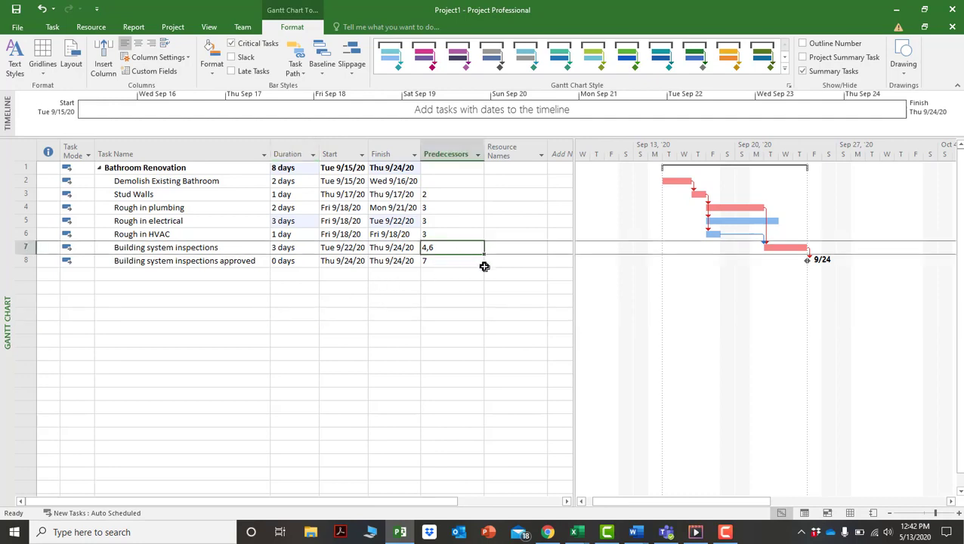
type("4,5")
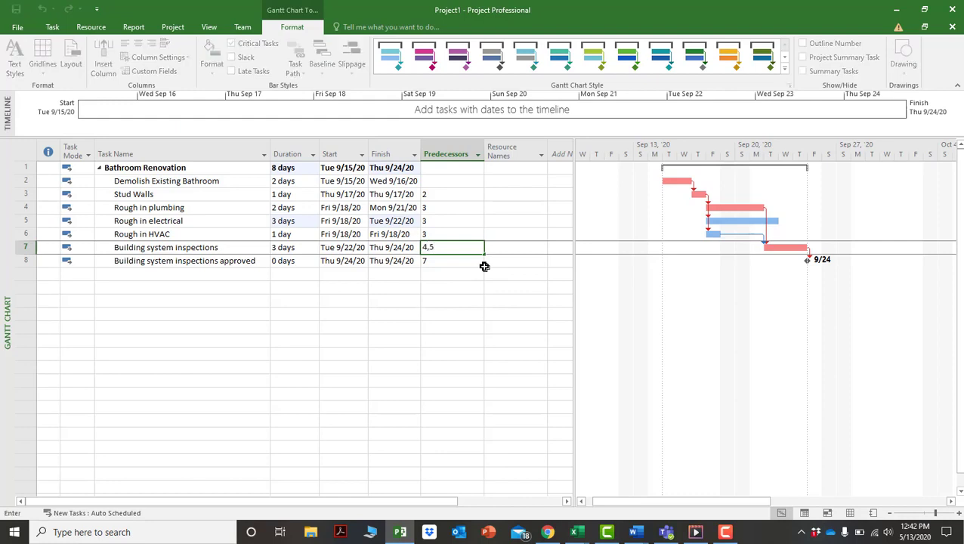
key("BackSpace")
type("9")
key("Return")
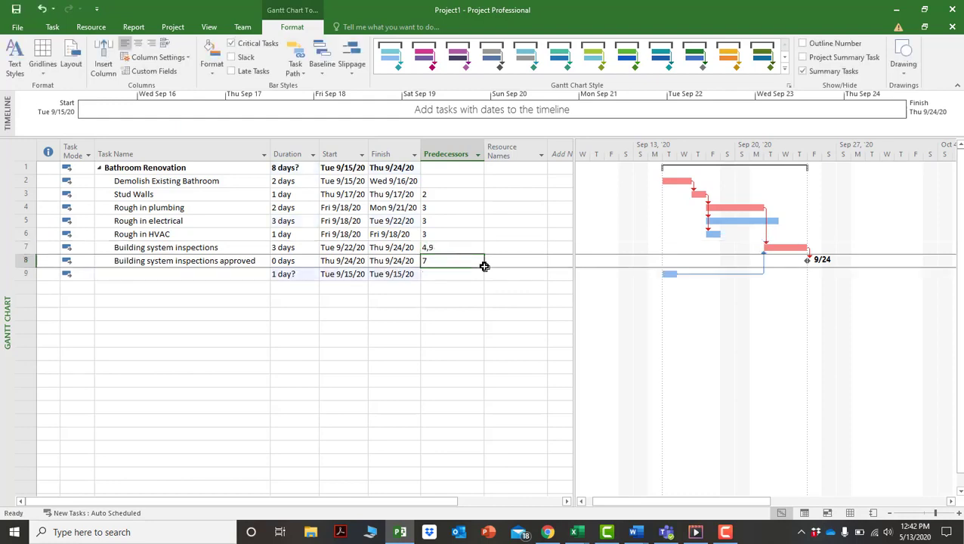
Undo the 4,9 change and set Building system inspections' predecessors to 4,6,5.
left_click(41, 9)
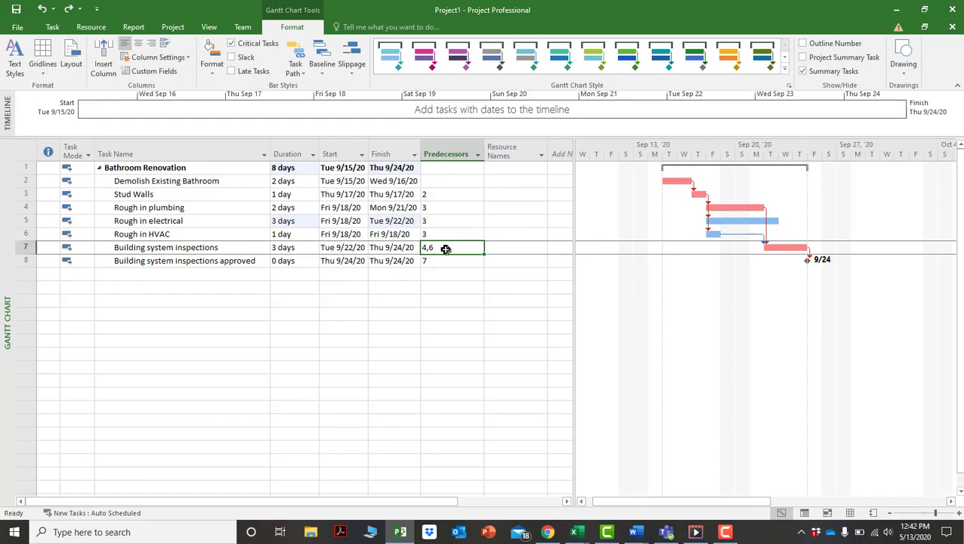
left_click(446, 249)
key("BackSpace")
type("5")
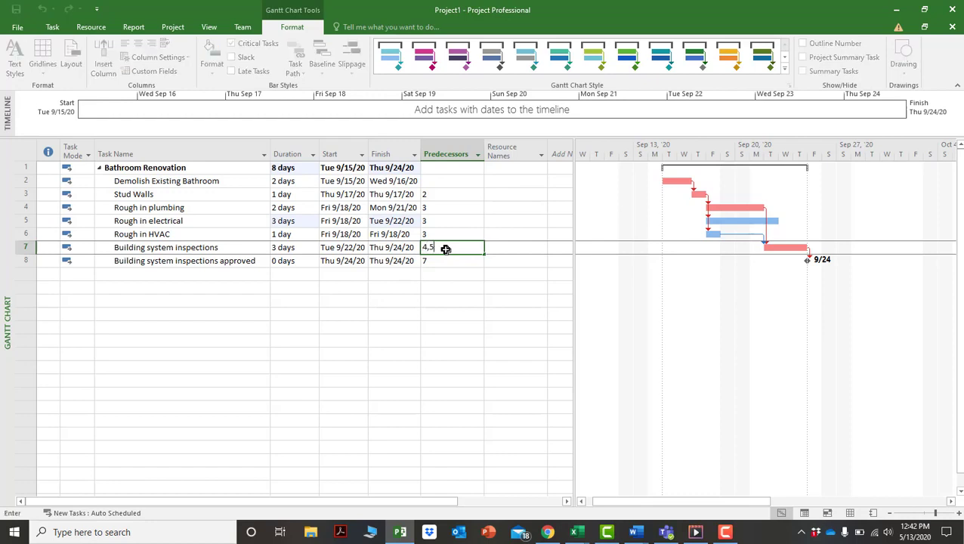
type(",6")
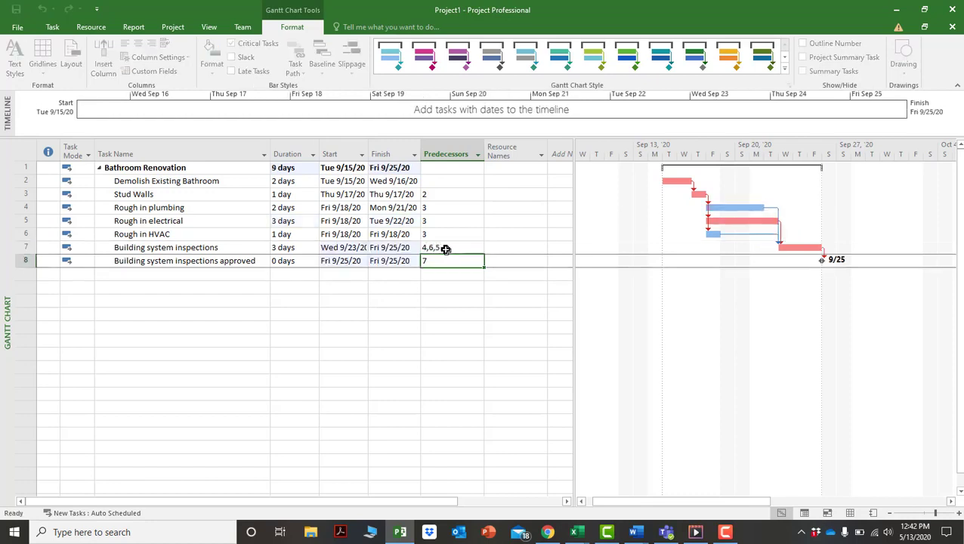
key("Return")
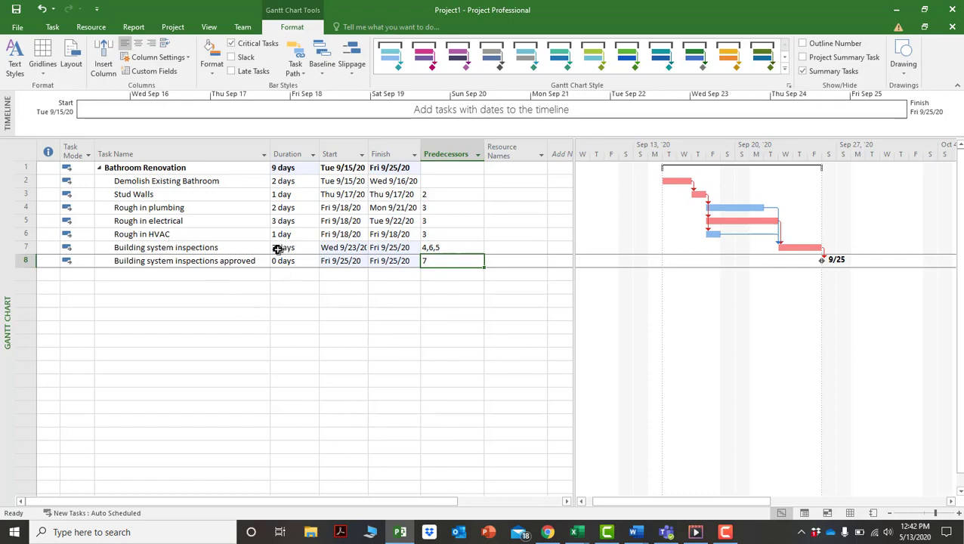
Lengthen Rough in electrical to 6 days, pushing the finish to Wed 9/30/20.
left_click(292, 220)
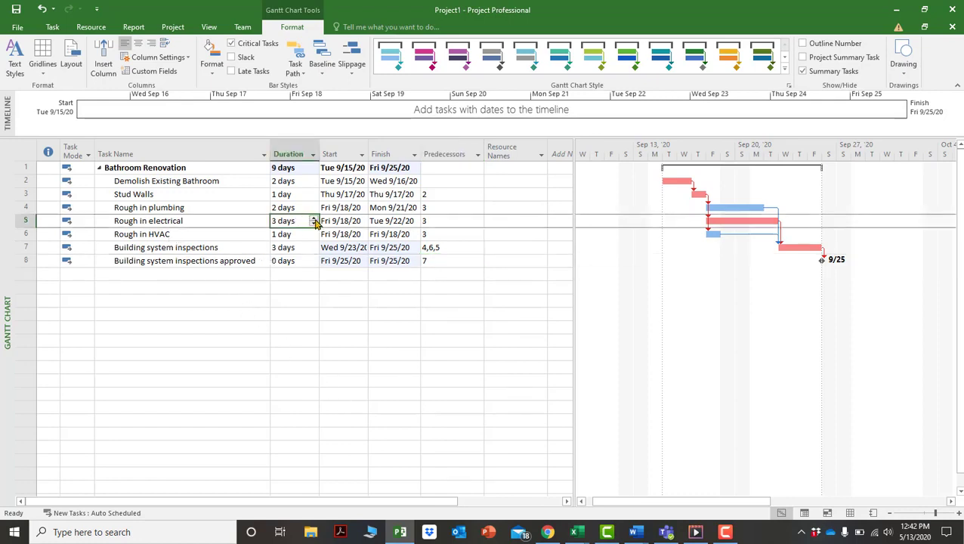
left_click(313, 218)
left_click(320, 305)
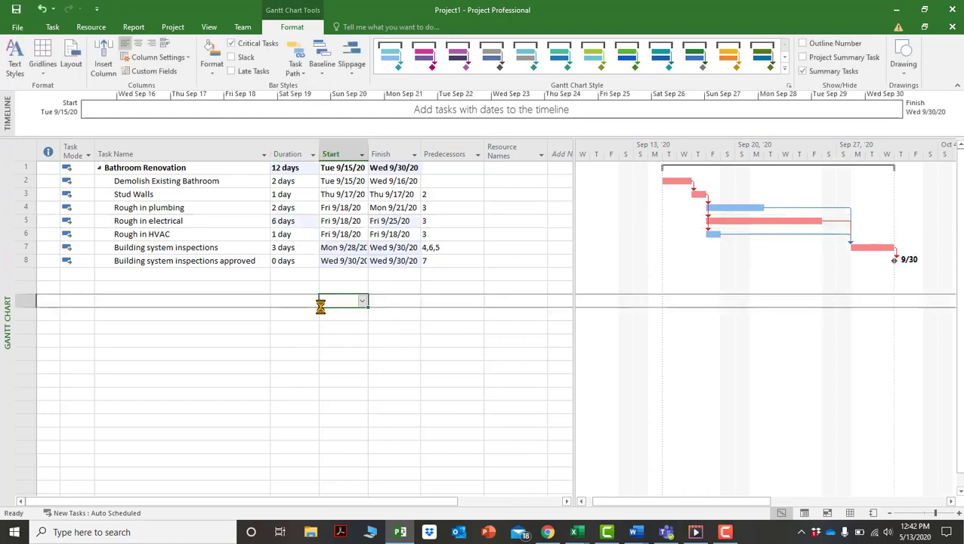